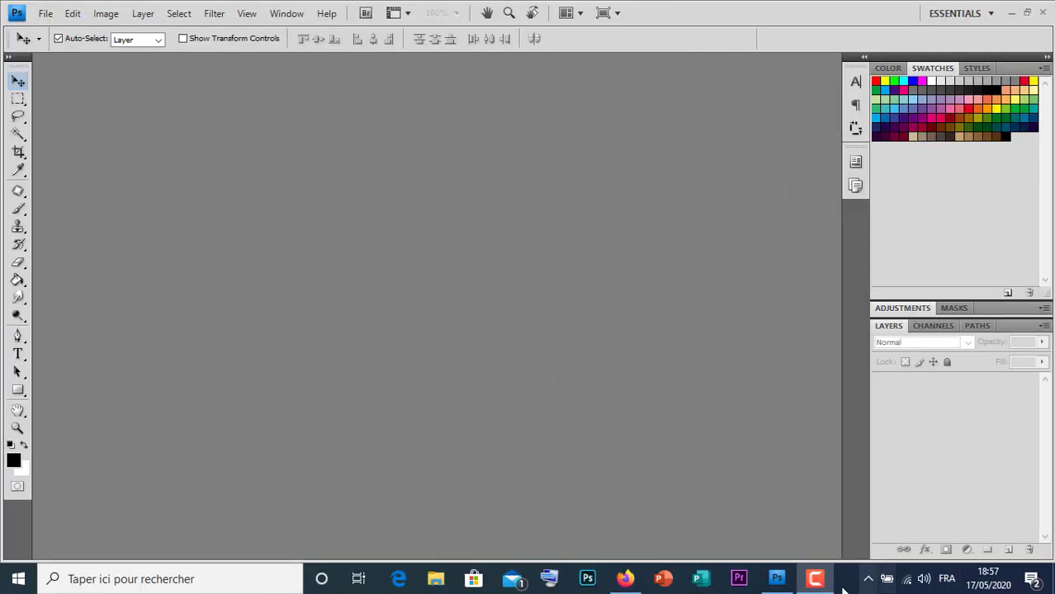
Start a new document from the File menu and name it 'Test'
left_click(814, 578)
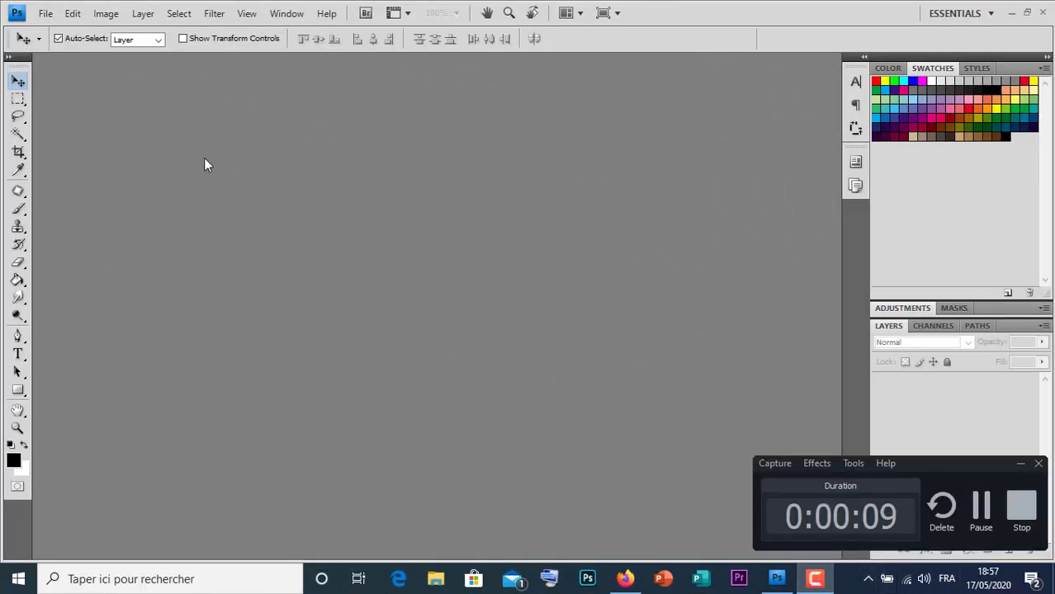
left_click(708, 11)
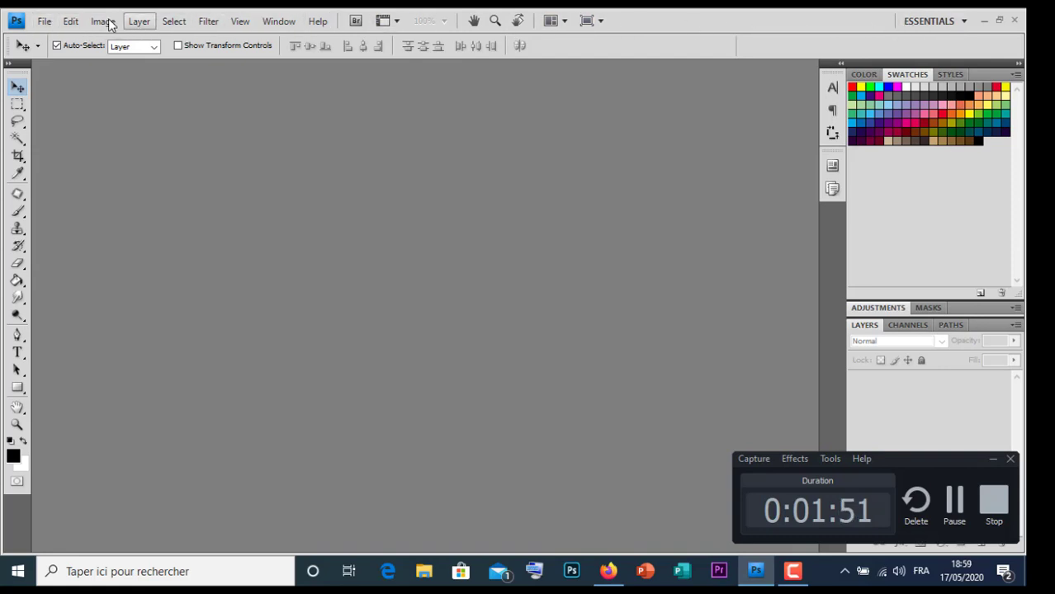
left_click(45, 23)
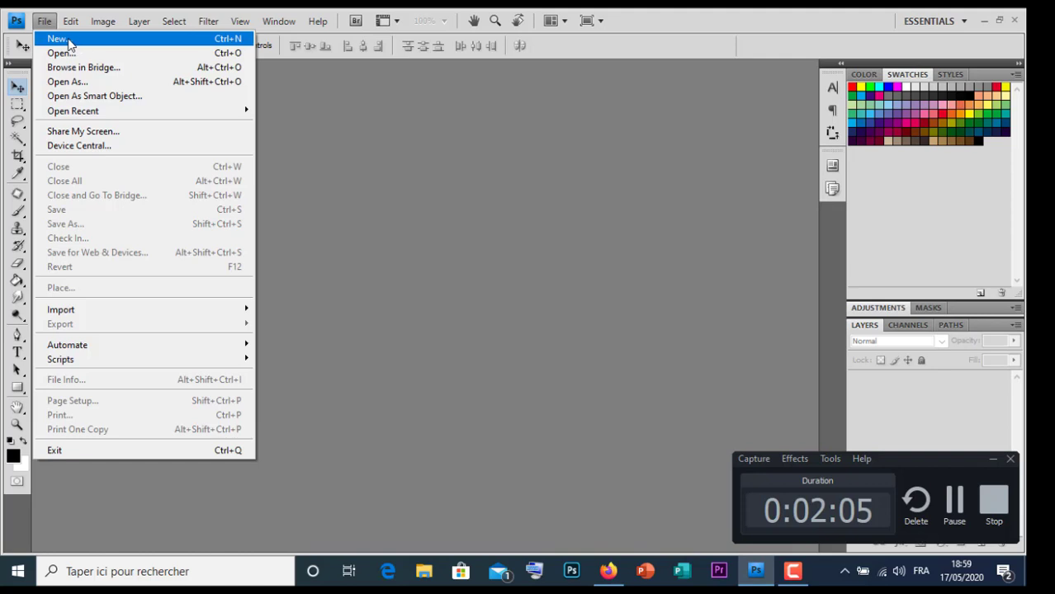
left_click(59, 40)
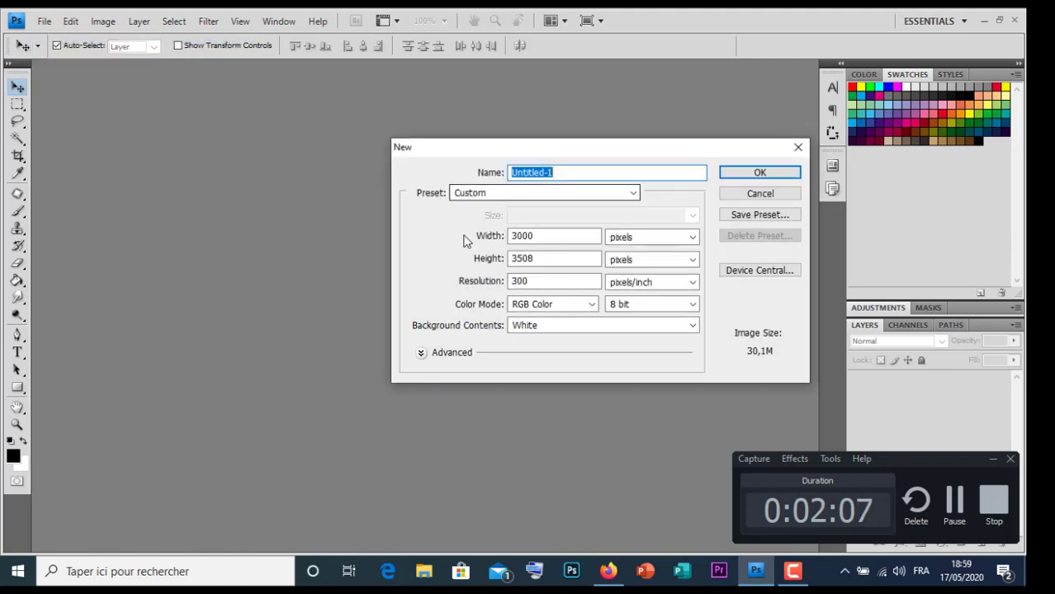
left_click_drag(533, 152, 456, 144)
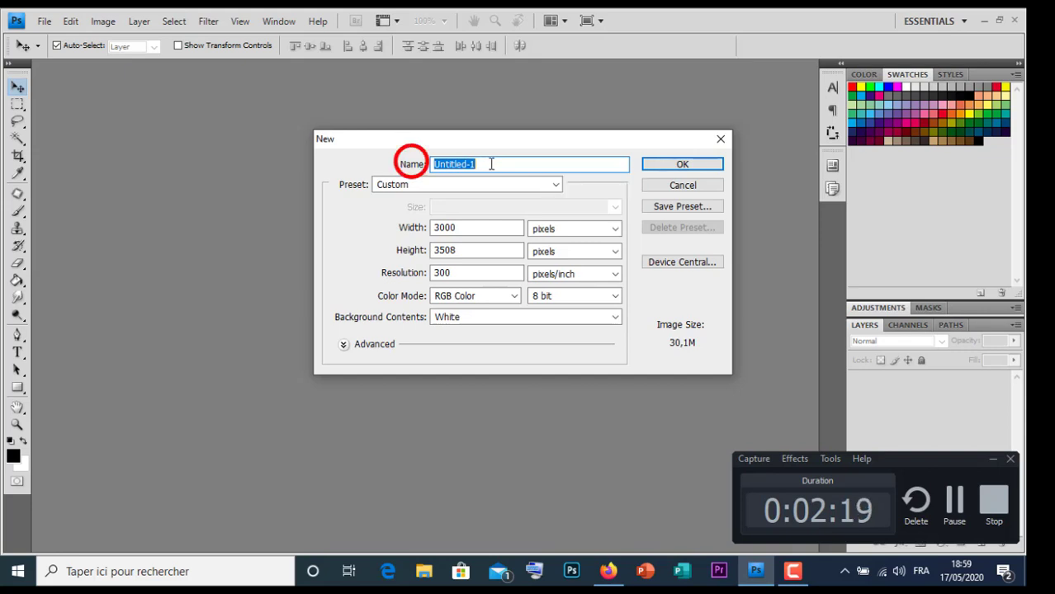
type("Tes")
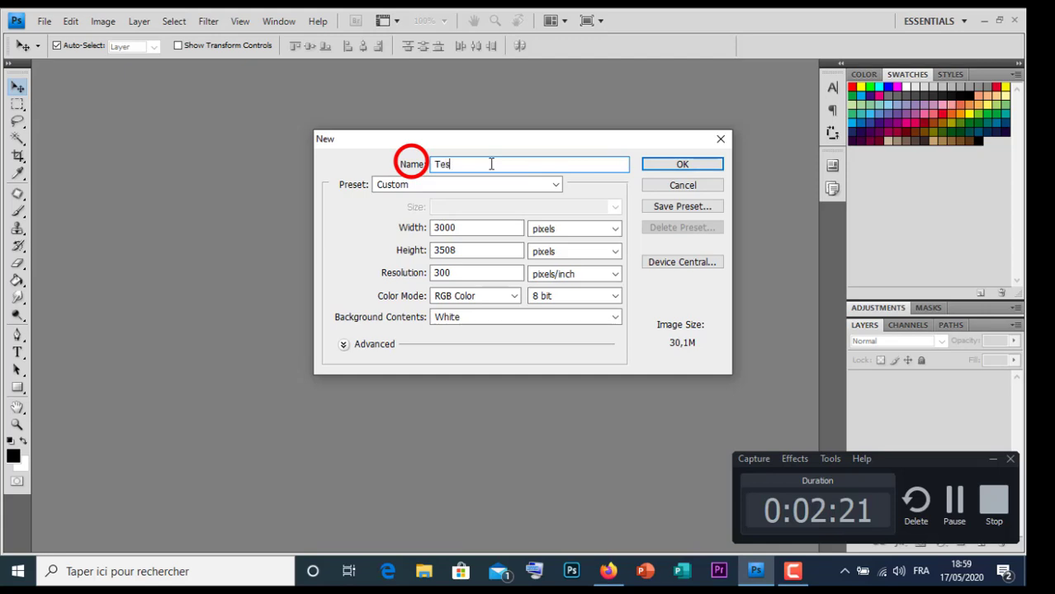
type("t")
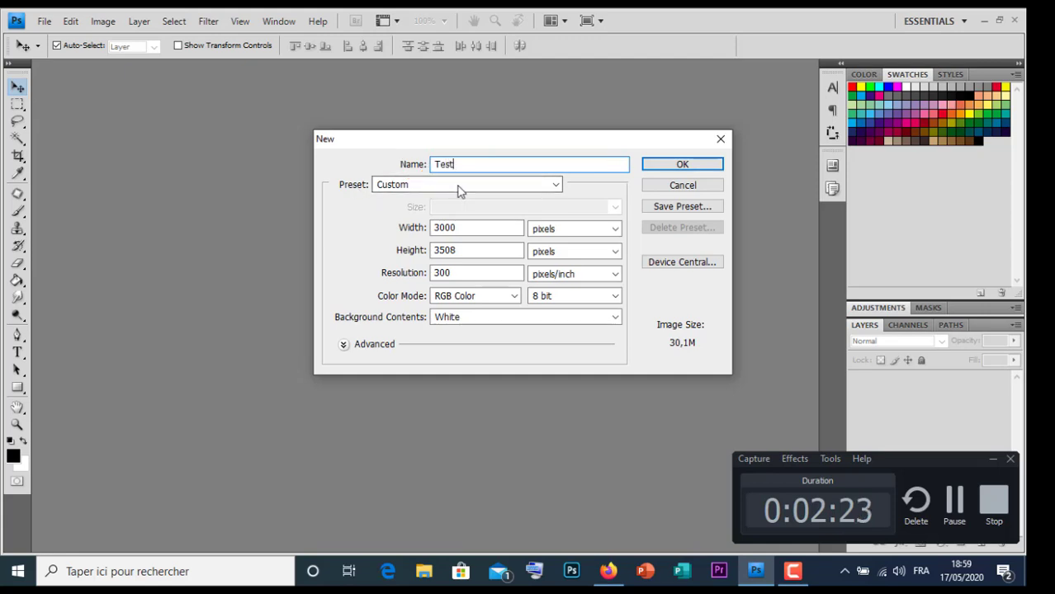
left_click(498, 185)
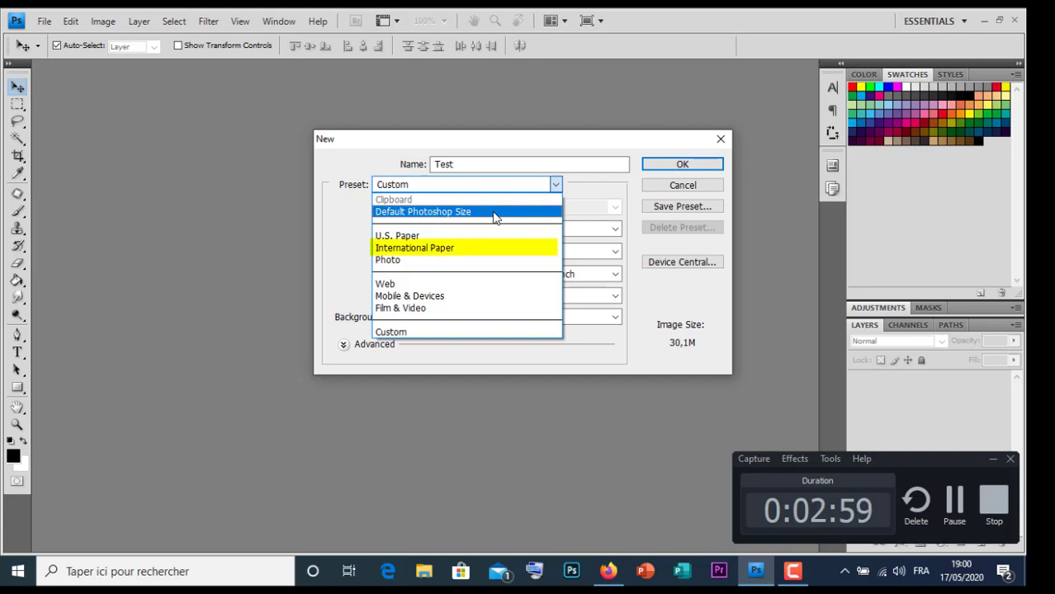
Set the Test document preset to International Paper, size A4 (210 × 297 mm, 300 ppi)
left_click(465, 249)
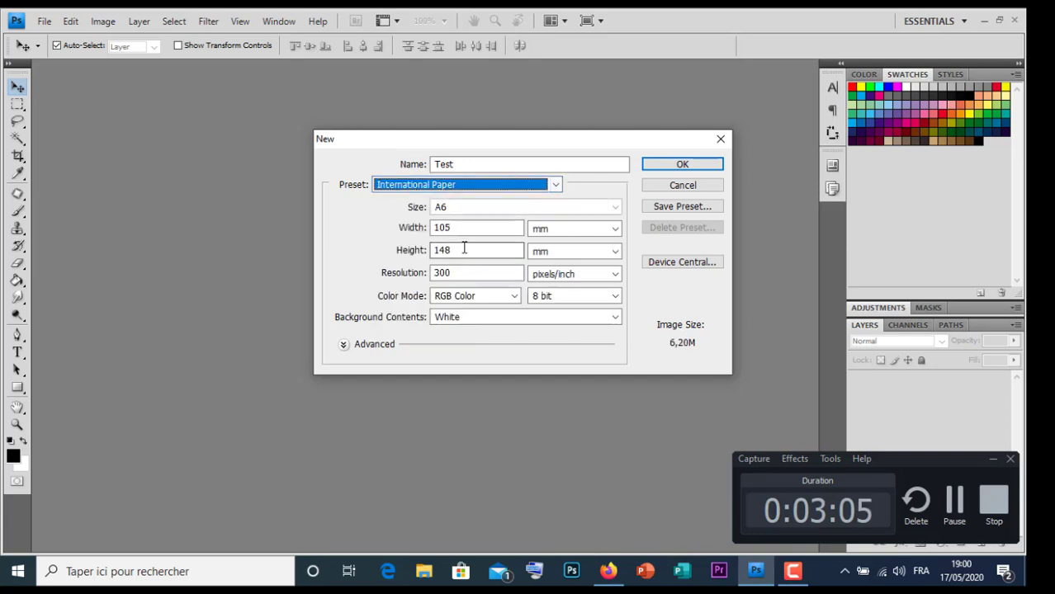
left_click(491, 207)
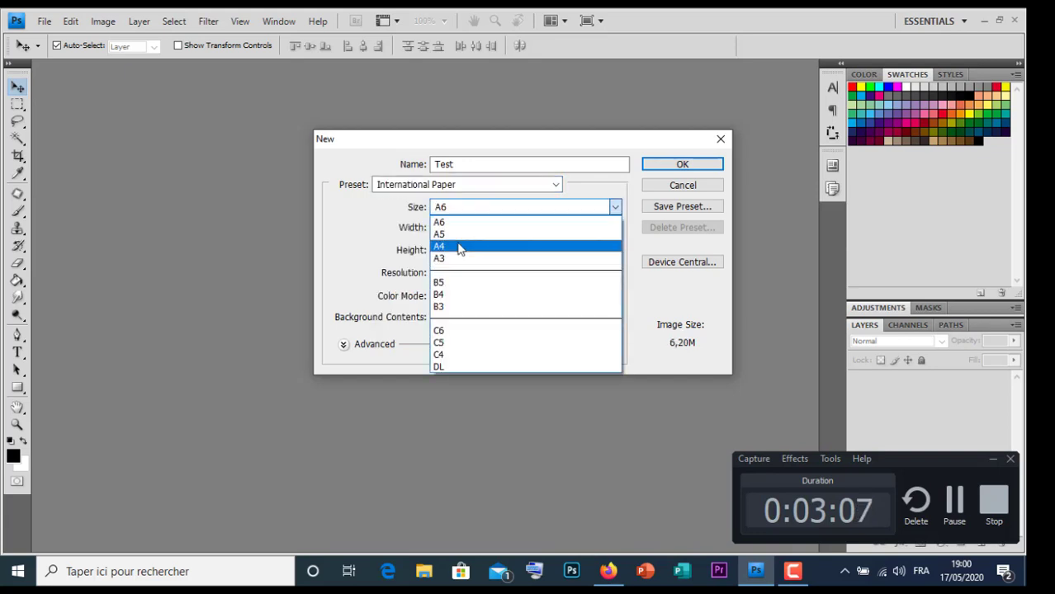
left_click(461, 247)
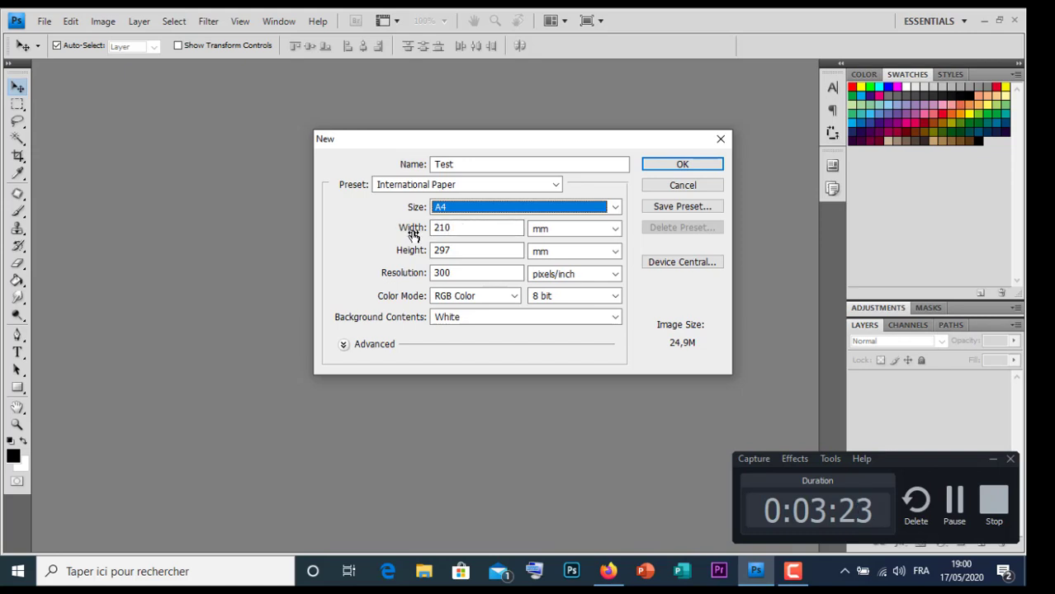
mouse_move(330, 225)
left_mouse_down()
mouse_move(388, 221)
mouse_move(377, 239)
left_mouse_up()
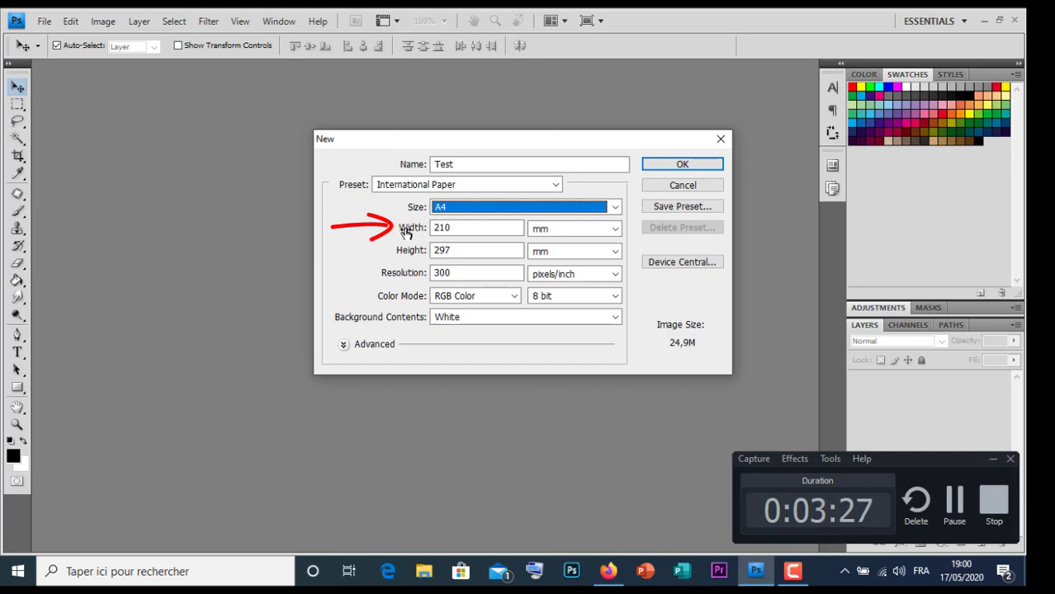
key("Escape")
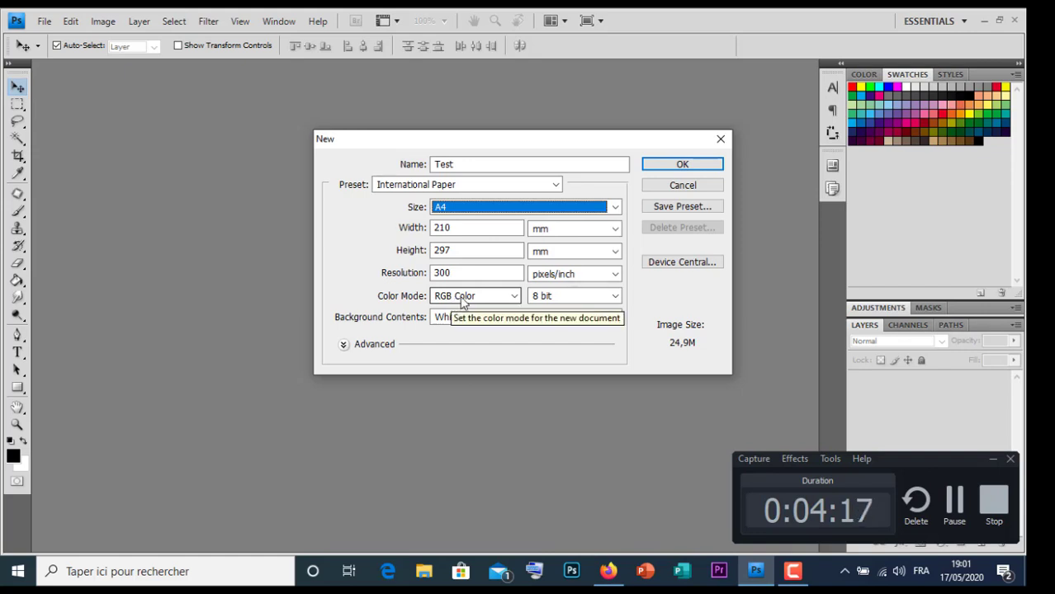
Switch the colour mode to CMYK Color, then back to RGB Color
left_click(462, 297)
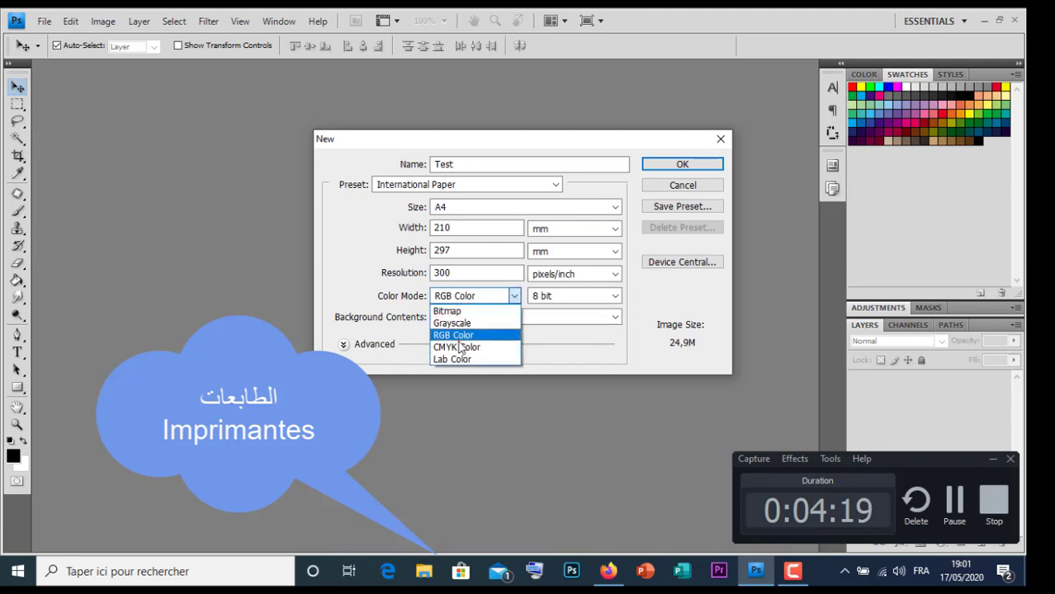
left_click(459, 347)
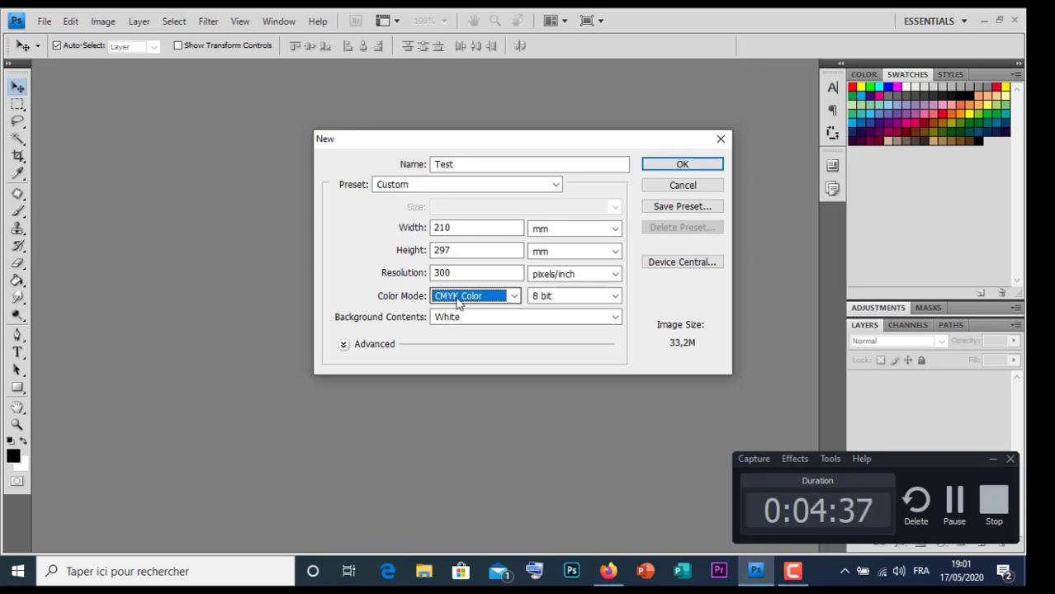
left_click(458, 301)
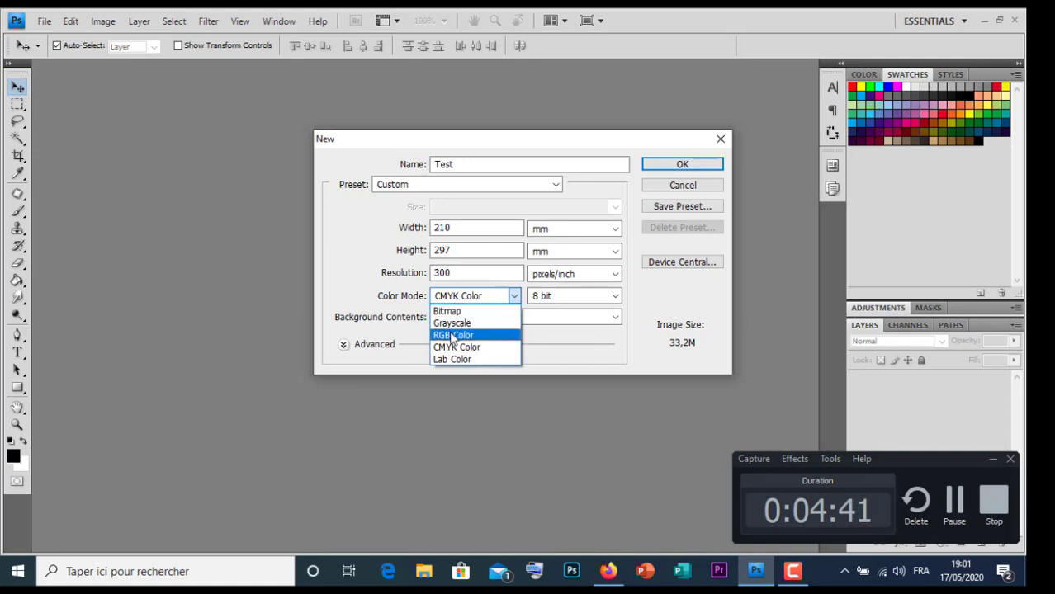
left_click(452, 336)
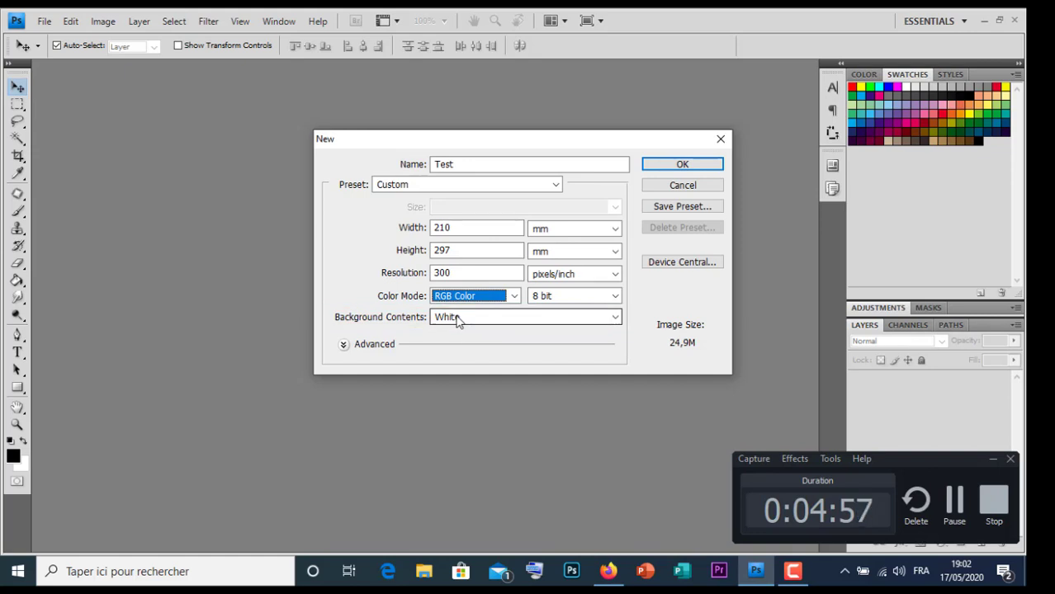
Try Transparent and Background Color backgrounds, settle on White, and create the document
left_click(458, 320)
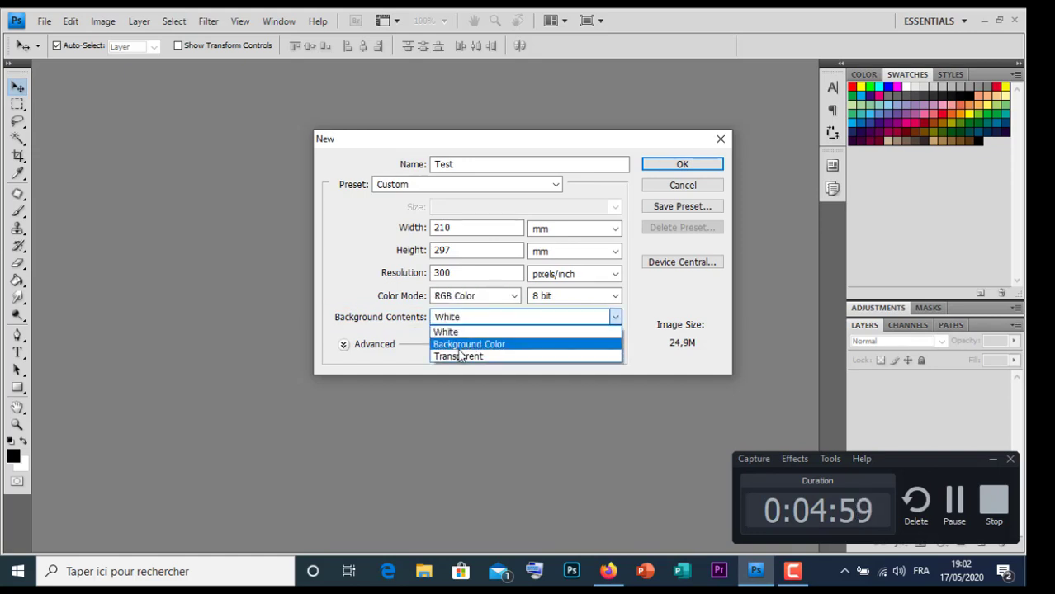
left_click(458, 356)
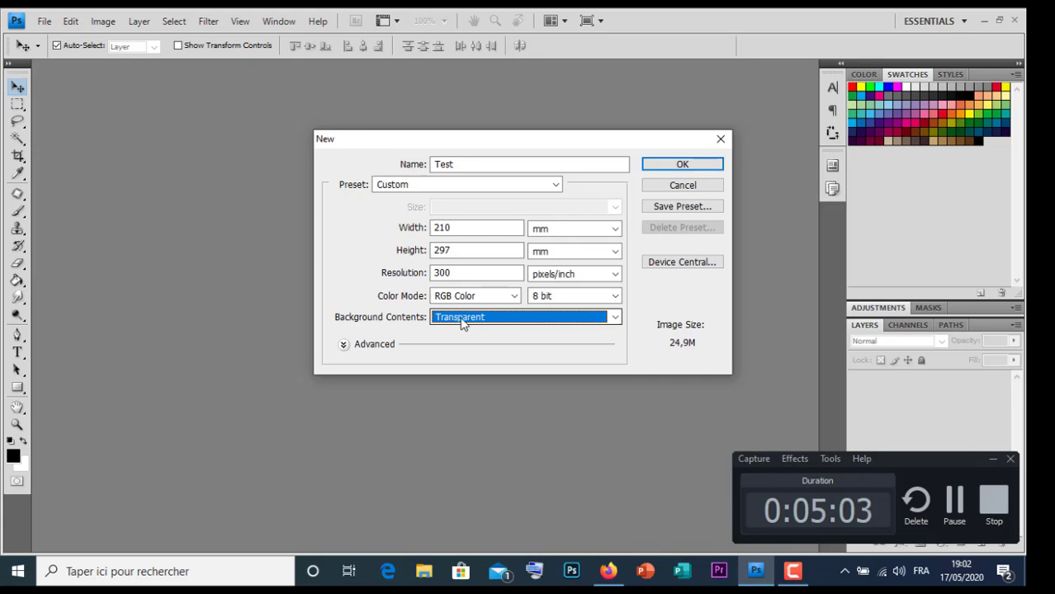
left_click(462, 322)
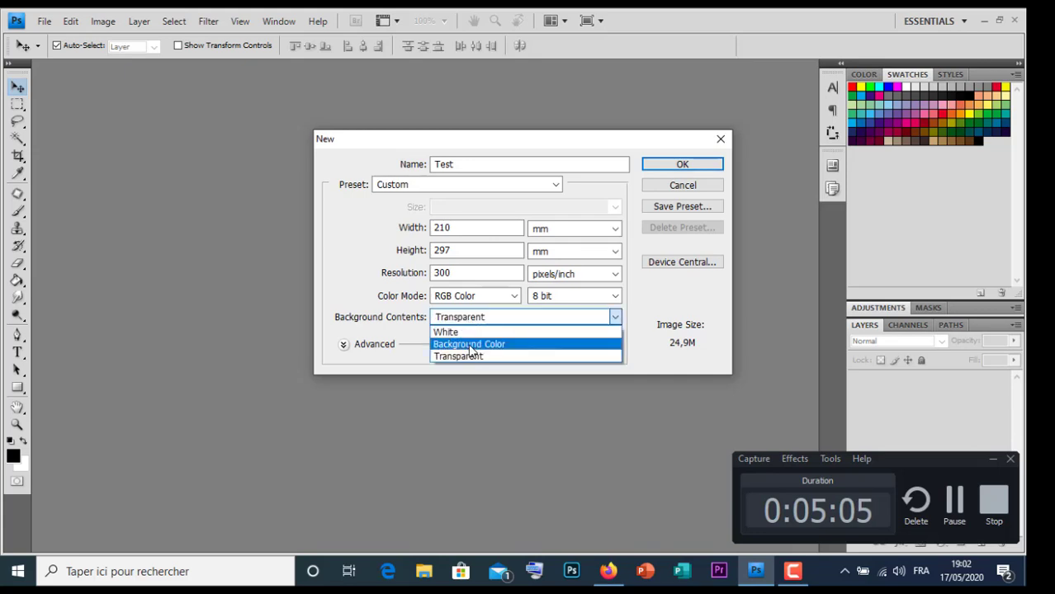
left_click(470, 345)
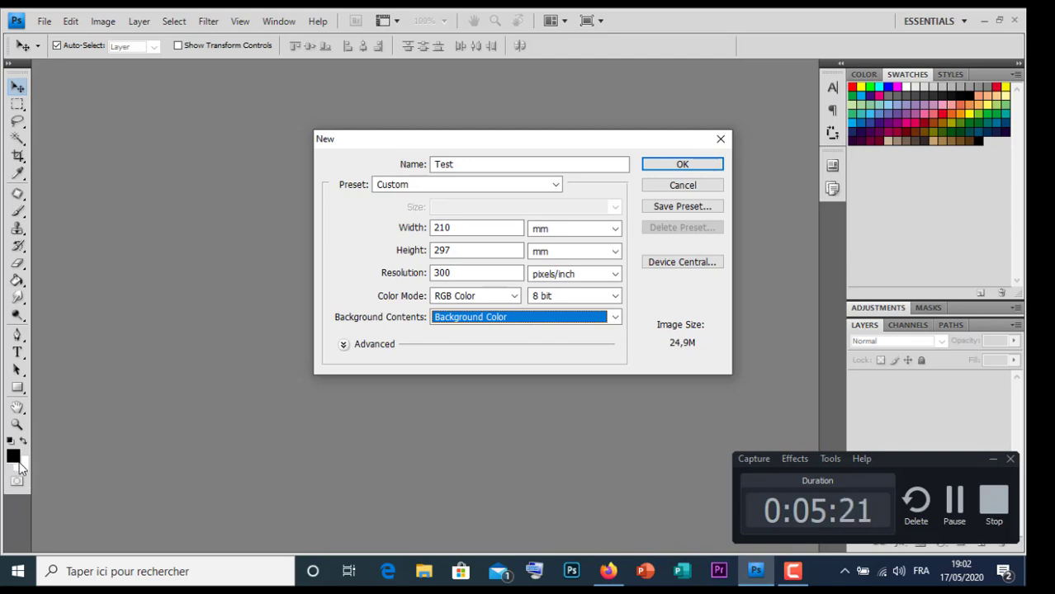
left_click(507, 319)
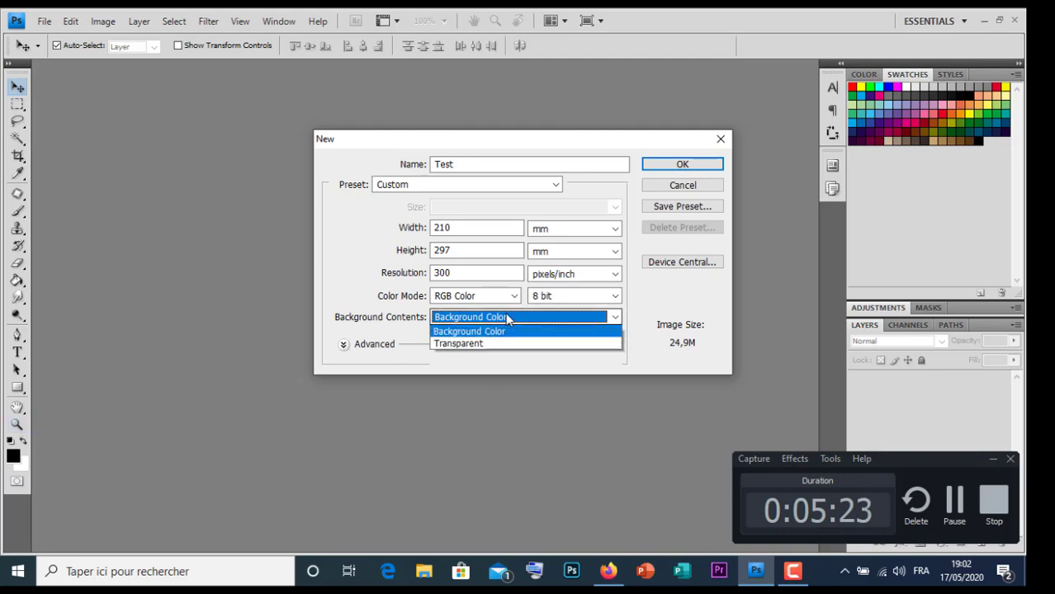
left_click(506, 332)
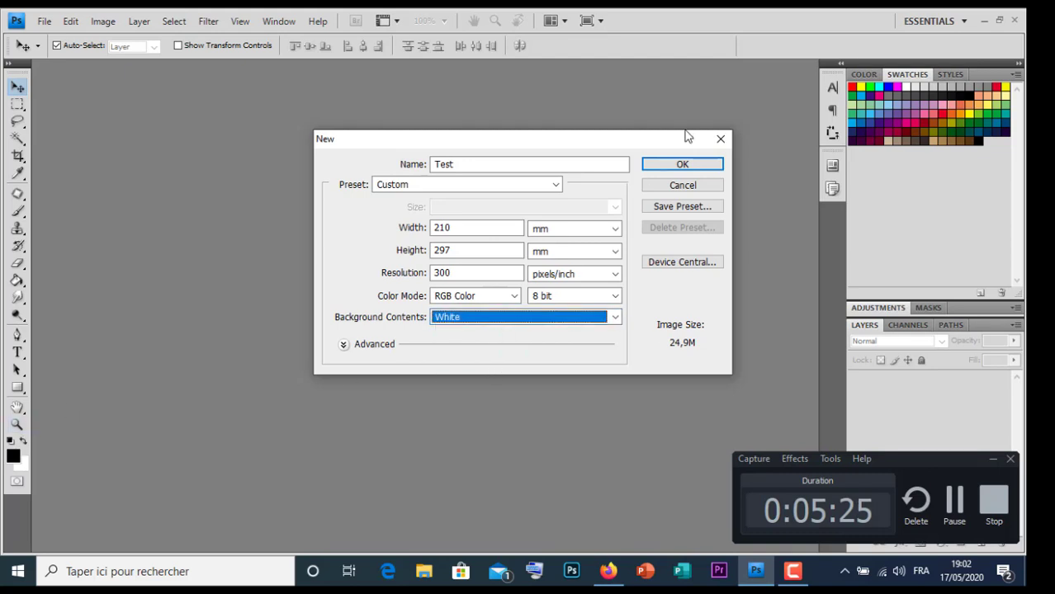
left_click(681, 167)
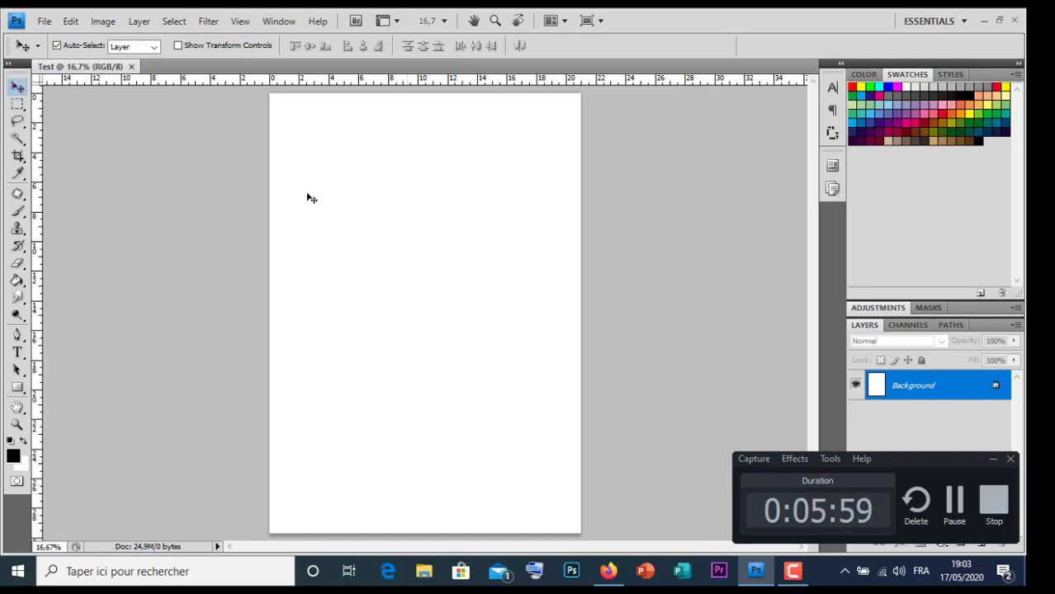
Click the blank page while on the locked Background layer, triggering a locked-layer error
left_click(992, 459)
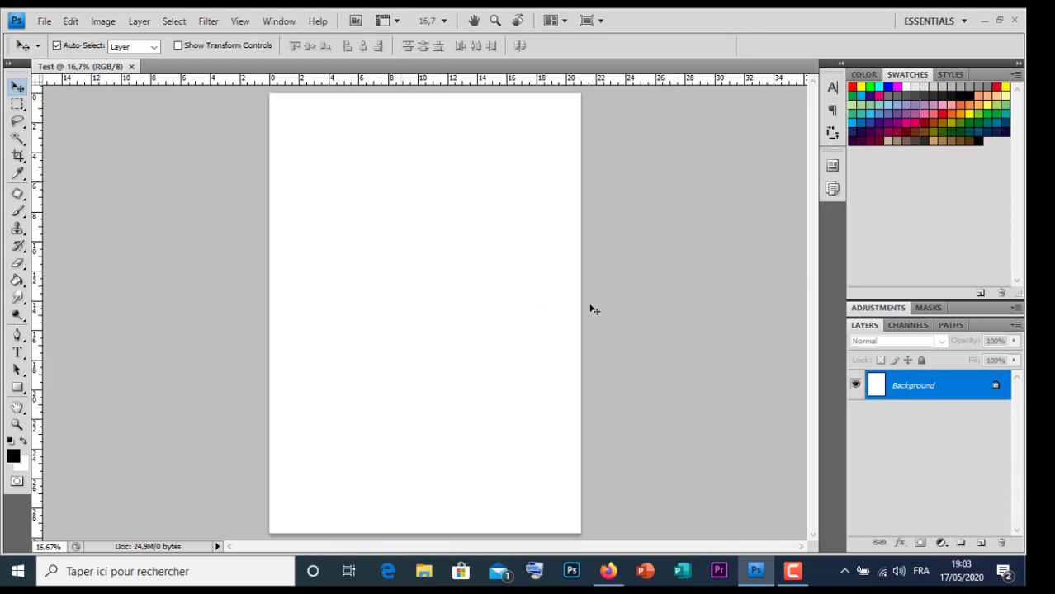
left_click(566, 335)
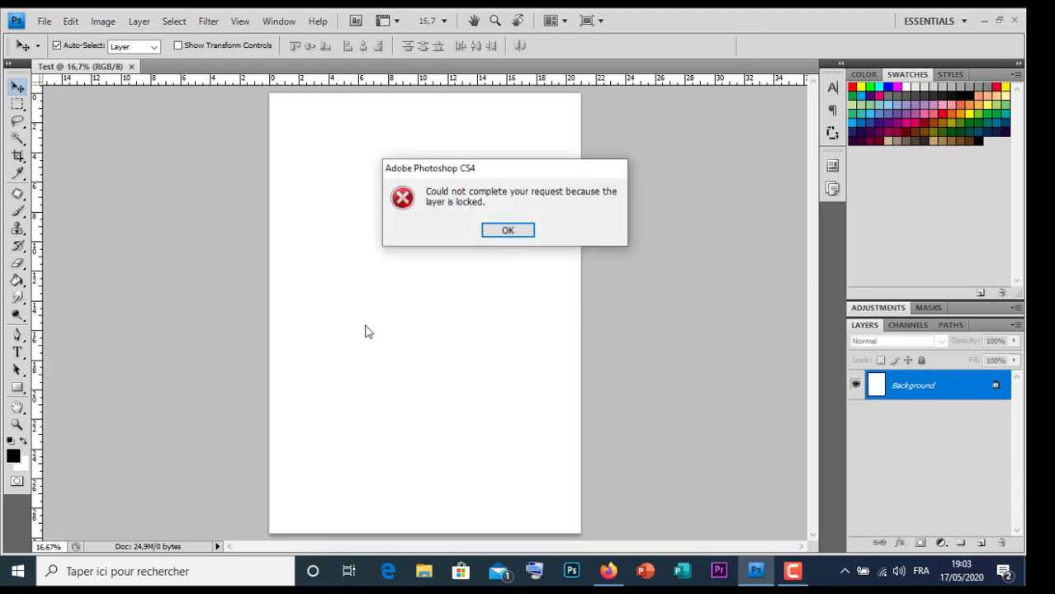
Dismiss the locked-layer error message
left_click(503, 234)
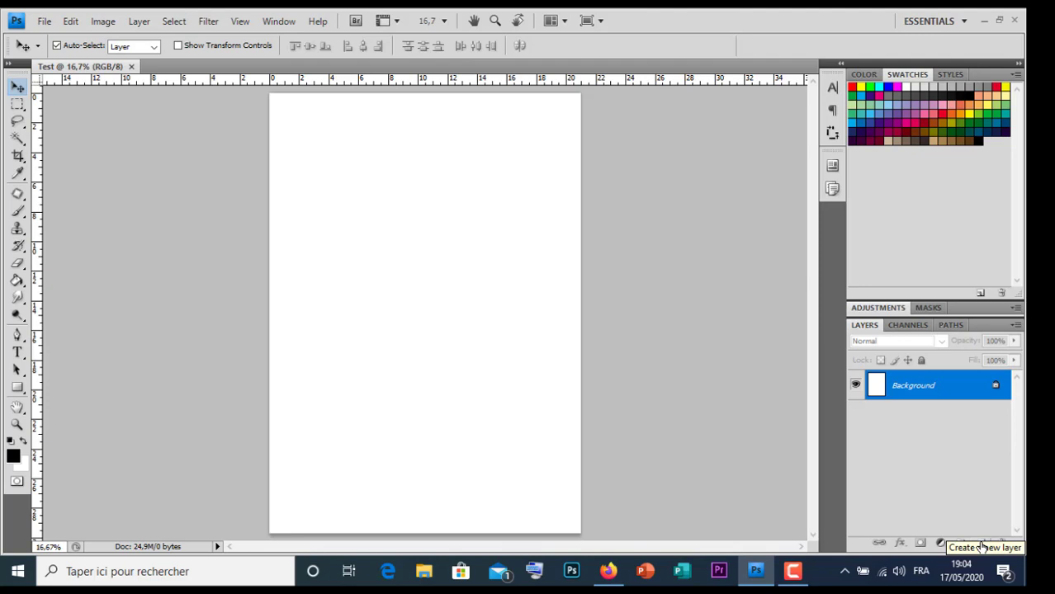
Add a new empty Layer 1 above the Background and pick the Rectangular Marquee Tool
left_click(980, 543)
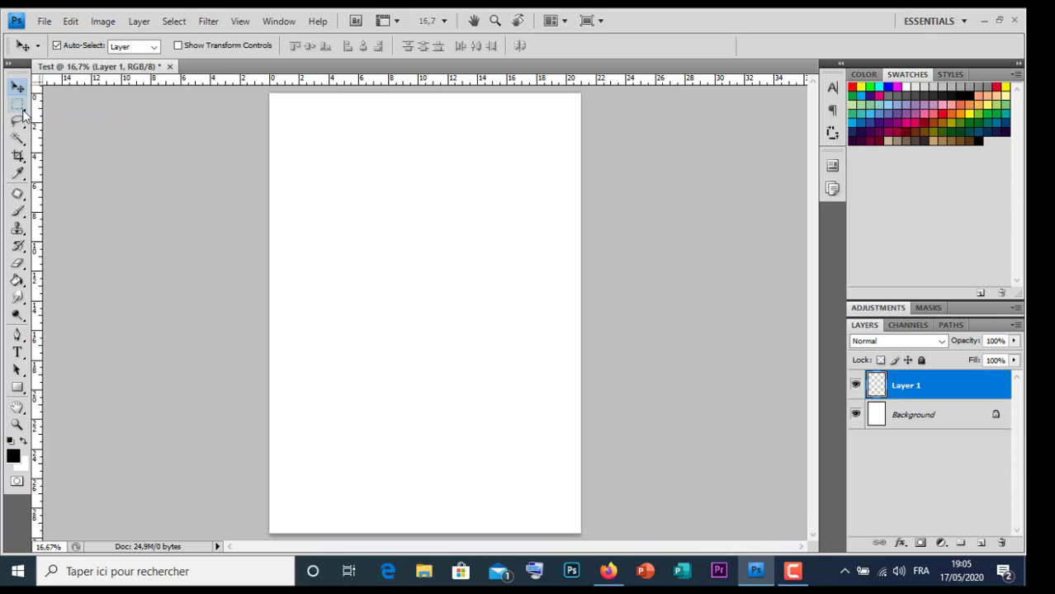
left_click(23, 111)
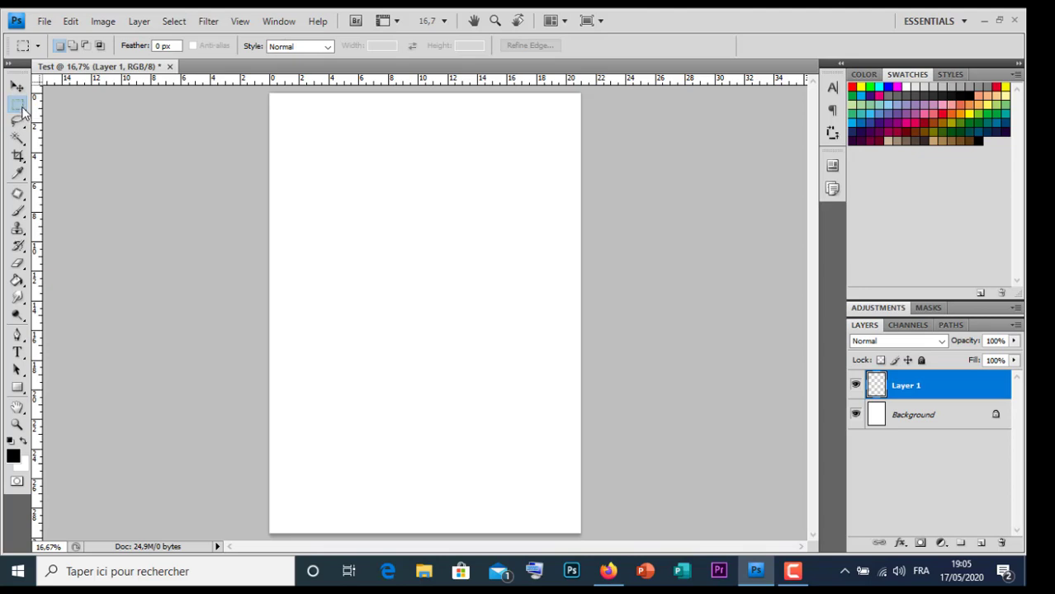
right_click(22, 111)
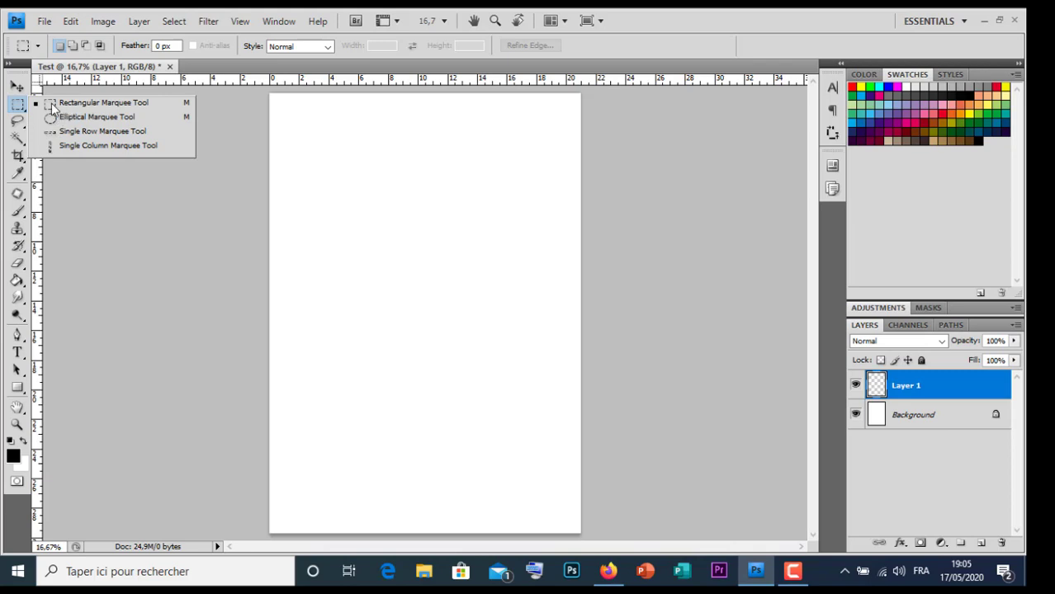
Drag a square rectangular-marquee selection near the page's top-left corner
left_click(73, 104)
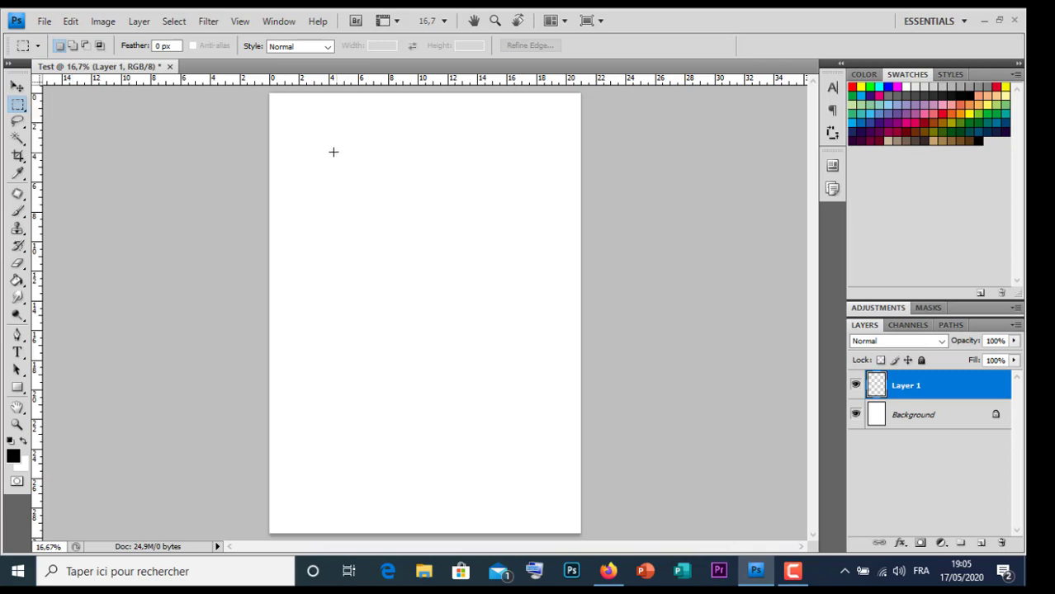
mouse_move(320, 150)
left_mouse_down()
mouse_move(393, 218)
mouse_move(416, 269)
mouse_move(393, 277)
mouse_move(405, 230)
mouse_move(390, 214)
left_mouse_up()
left_click_drag(410, 218, 386, 212)
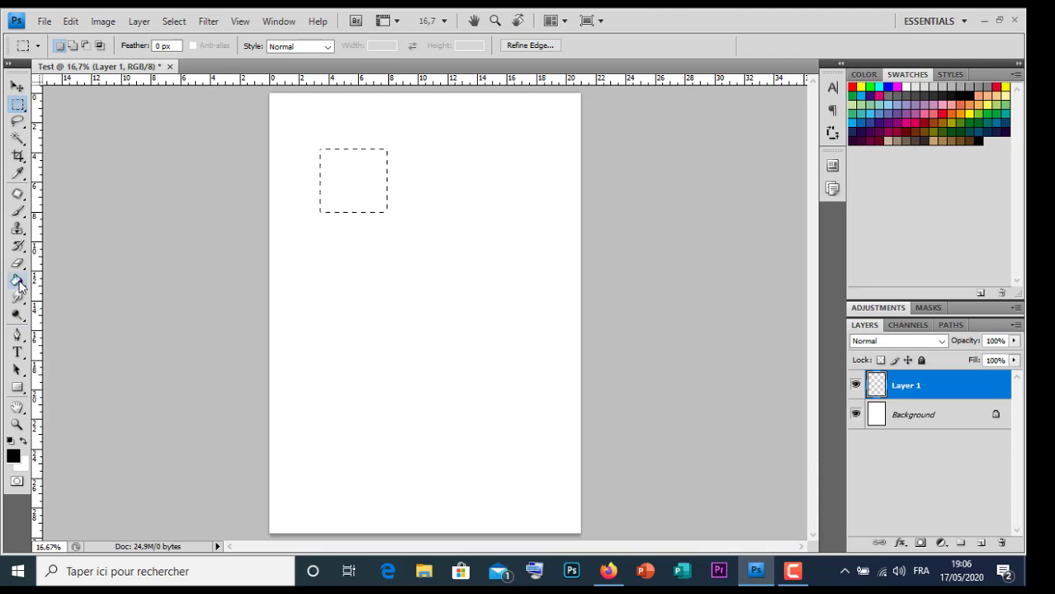
Fill the square selection with orange using the Paint Bucket Tool
left_click(17, 281)
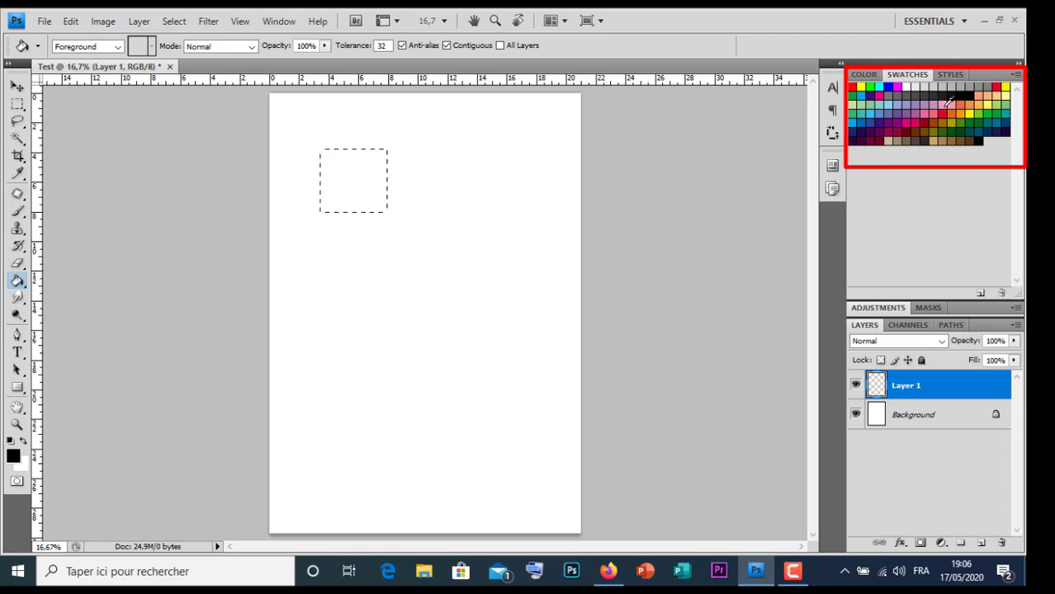
left_click(952, 113)
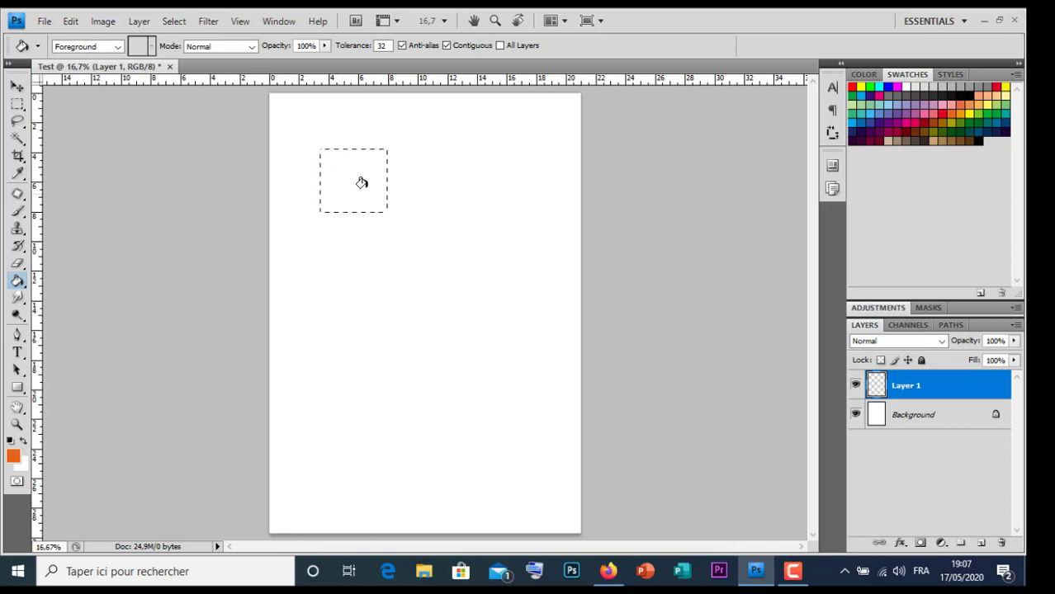
left_click(345, 173)
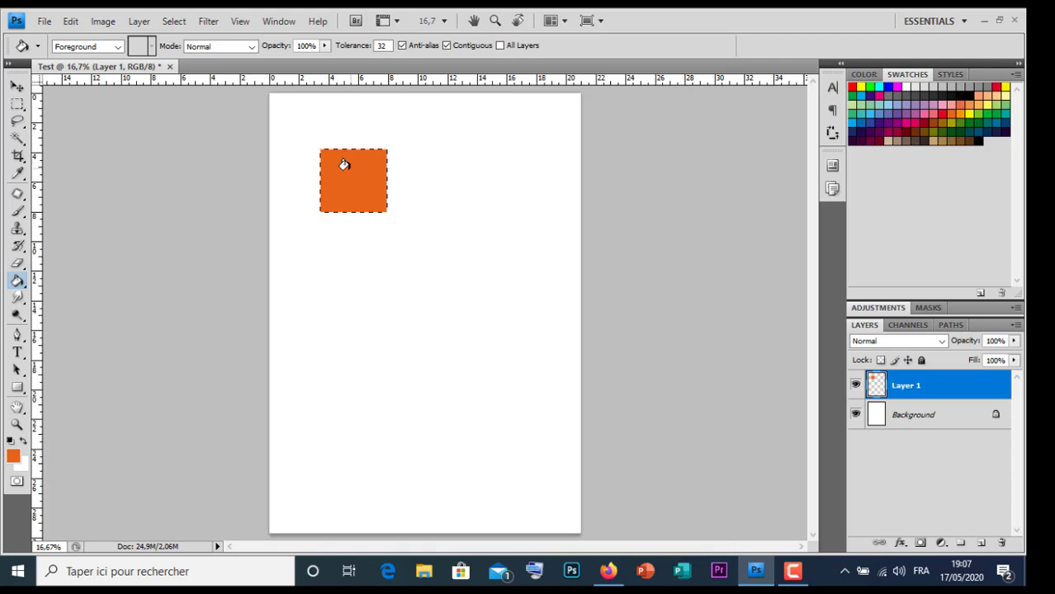
right_click(344, 164)
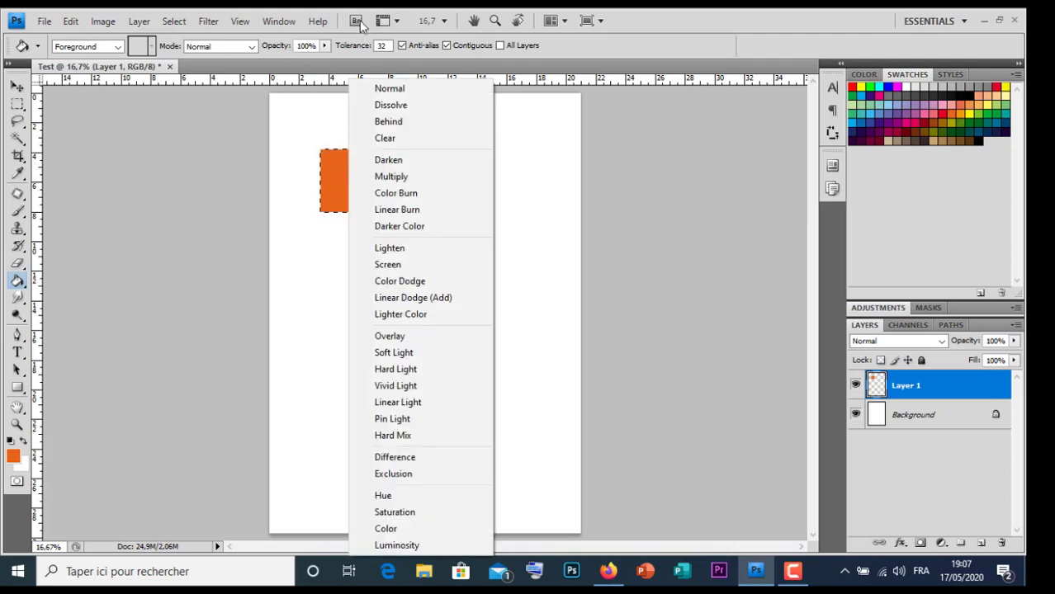
left_click(323, 137)
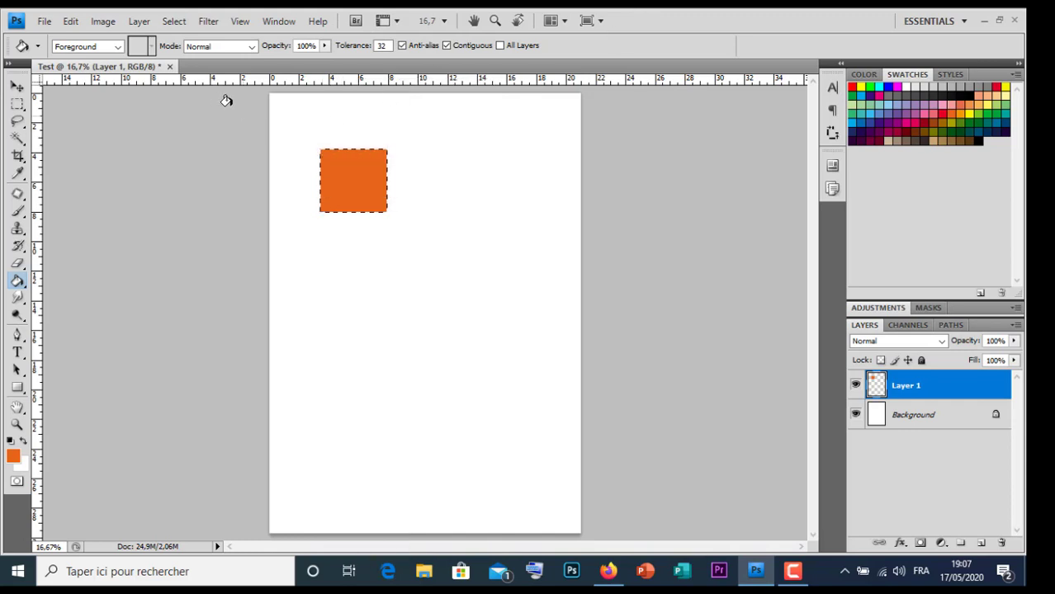
Deselect the orange square and move it up-left, nudging it one step left
left_click(176, 26)
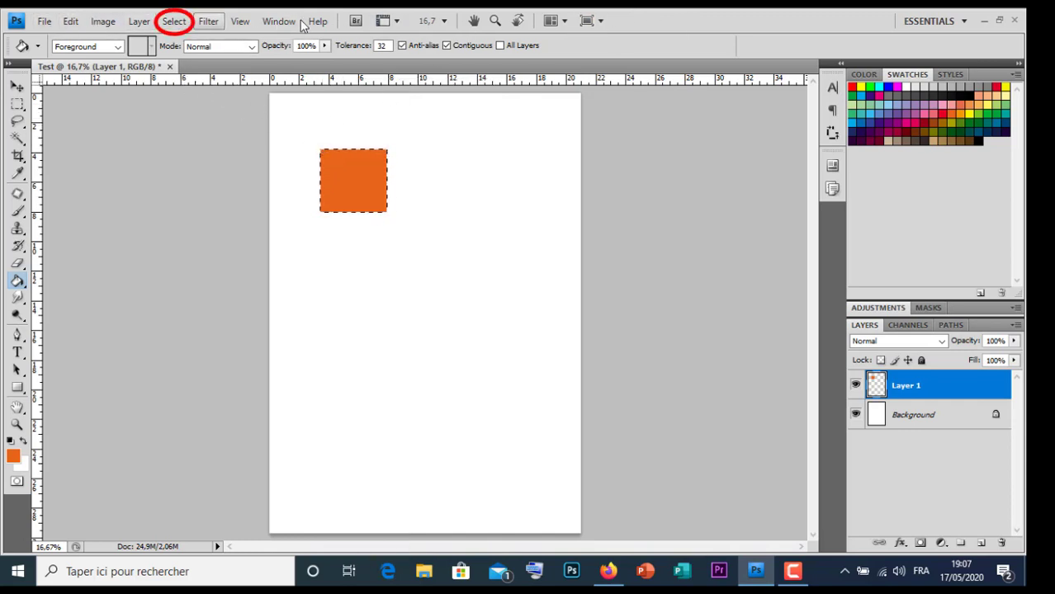
left_click(172, 24)
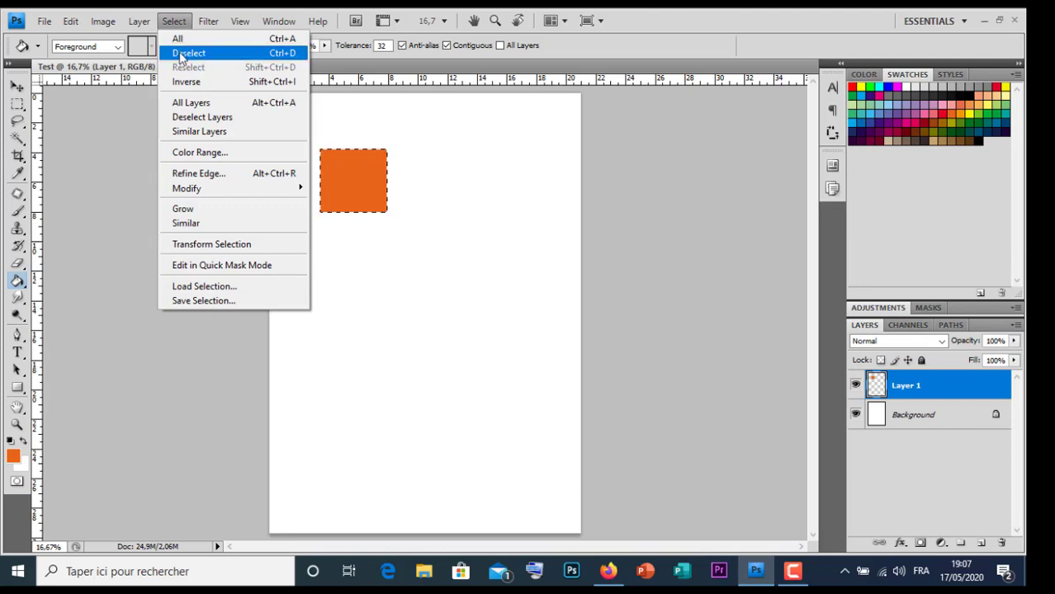
left_click(353, 147)
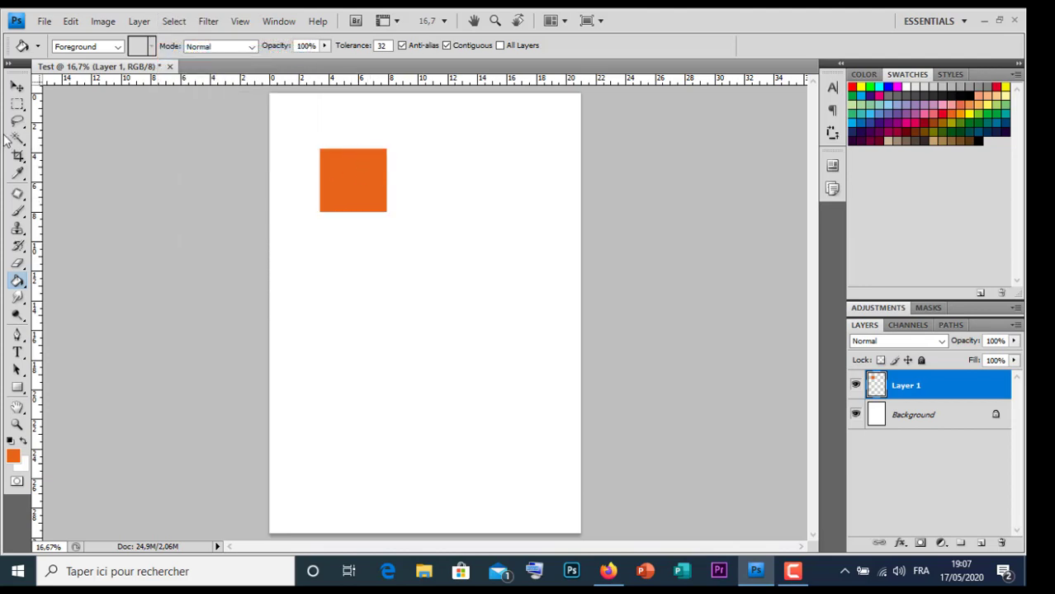
left_click(16, 87)
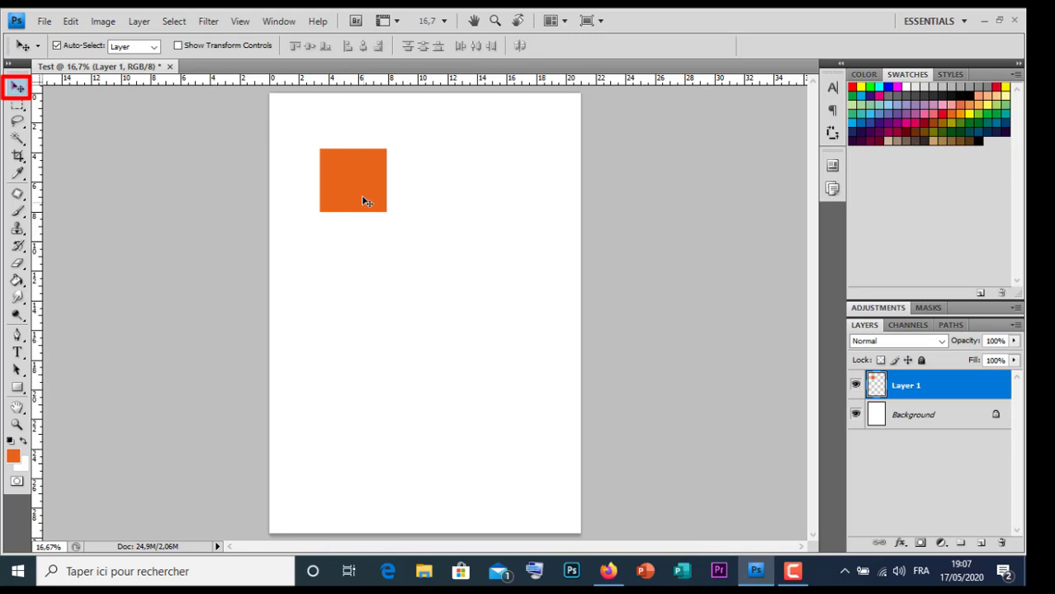
mouse_move(368, 186)
left_mouse_down()
mouse_move(356, 235)
mouse_move(442, 235)
mouse_move(328, 147)
left_mouse_up()
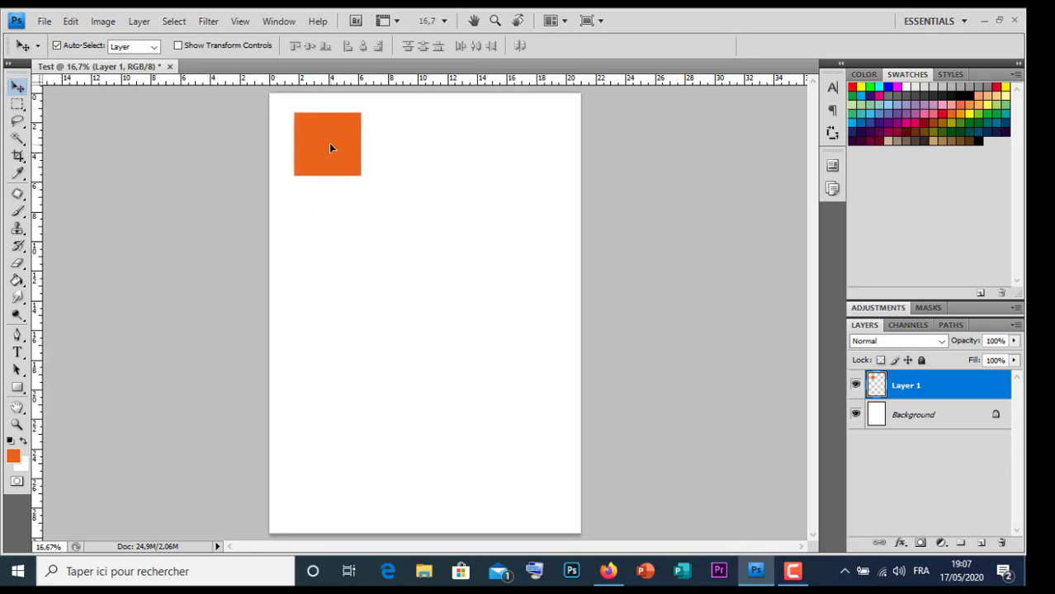
key("Left")
key("Left")
key("Left")
Duplicate Layer 1 as Layer 1 copy and move the second square right of the first
right_click(911, 386)
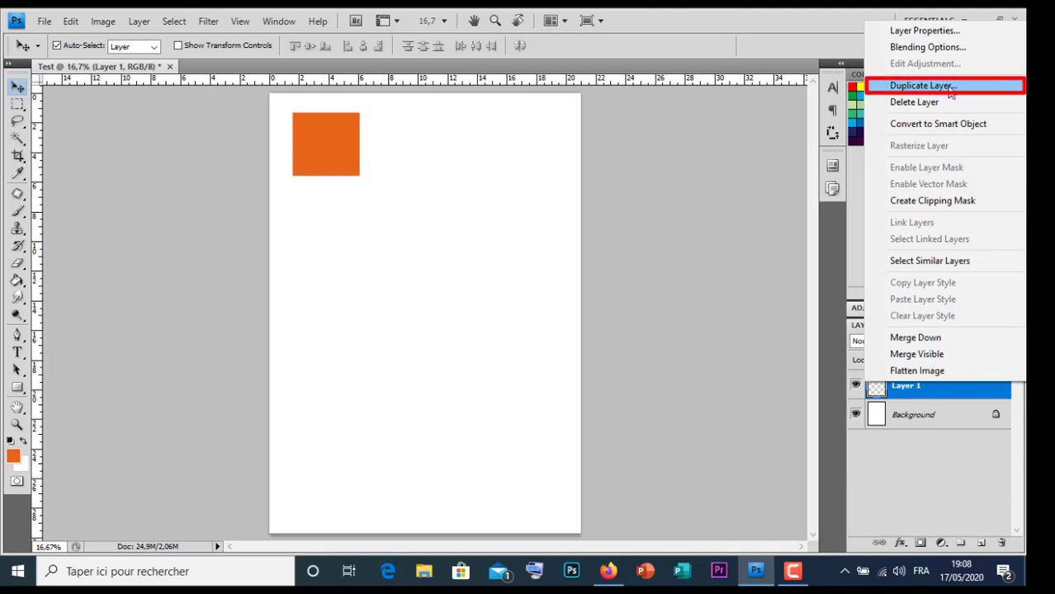
left_click(951, 93)
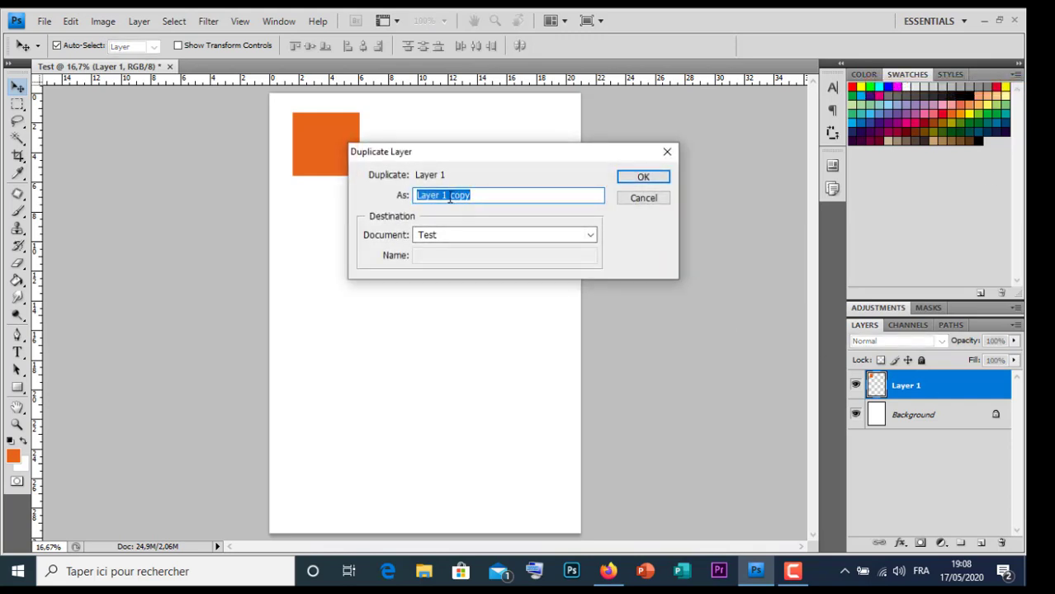
left_click(642, 180)
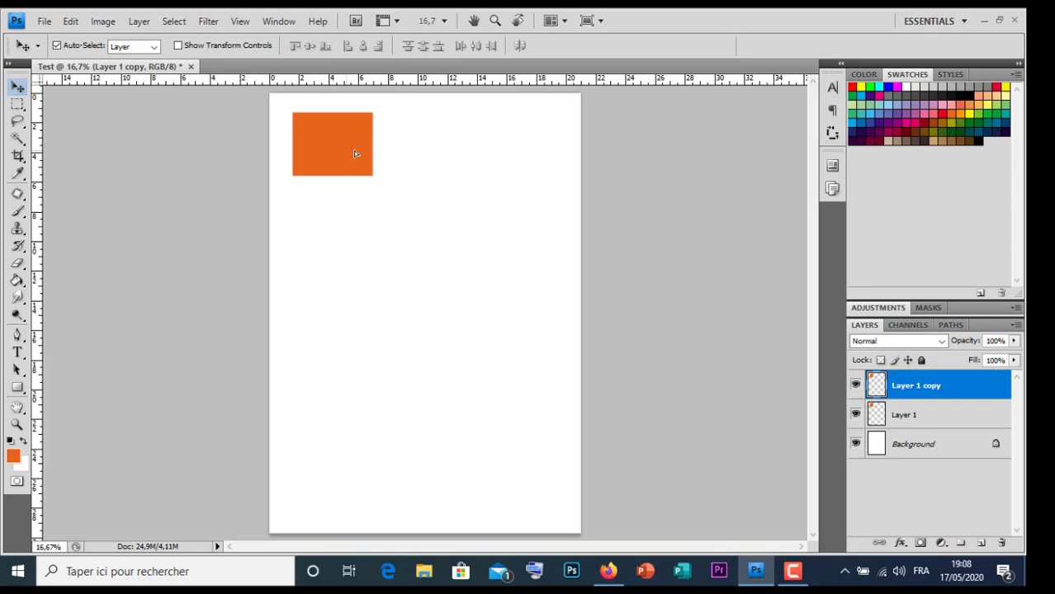
left_click_drag(391, 153, 411, 153)
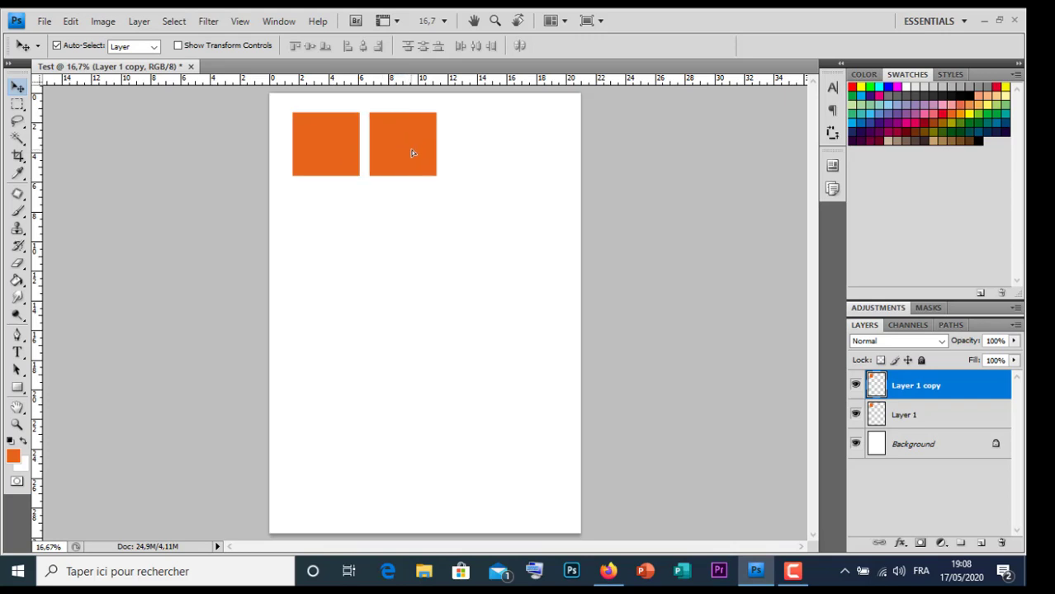
left_click_drag(411, 152, 425, 157)
Duplicate Layer 1 copy as Layer 1 copy 2 and place the third square further right
left_click_drag(965, 394, 982, 542)
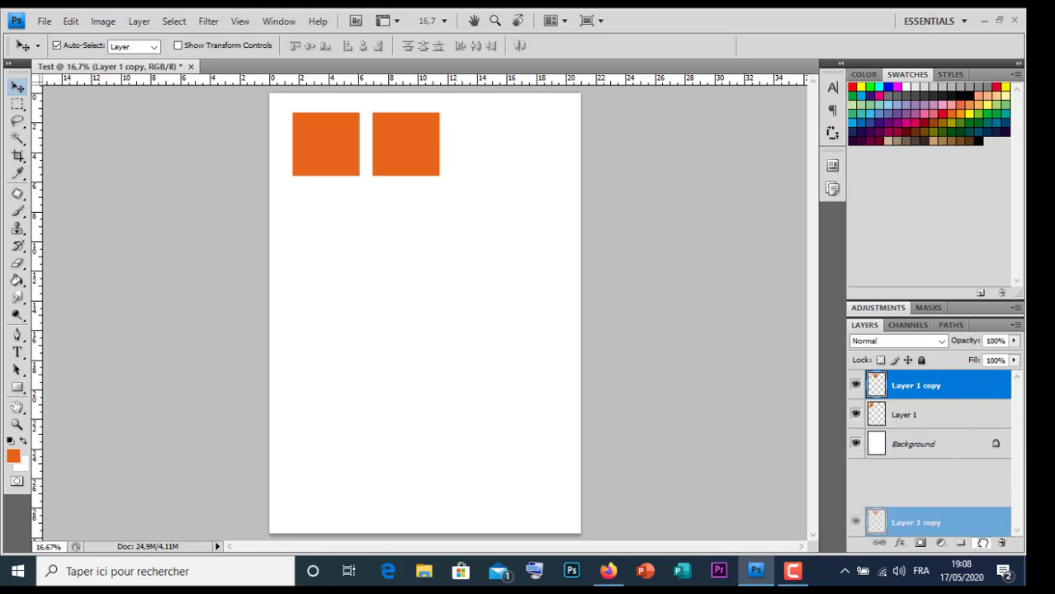
right_click(931, 386)
left_click(941, 84)
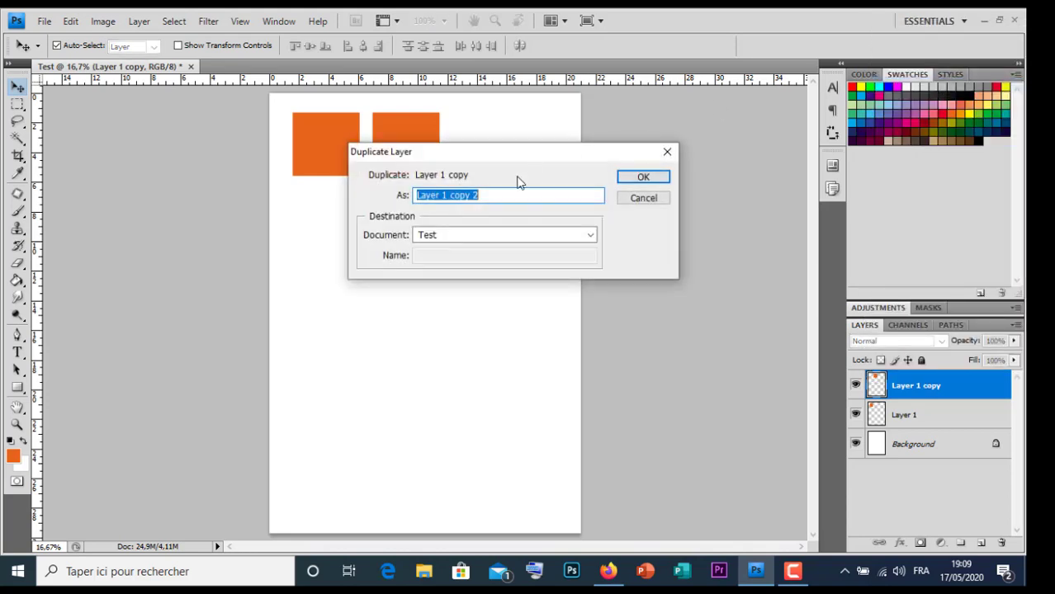
left_click(665, 177)
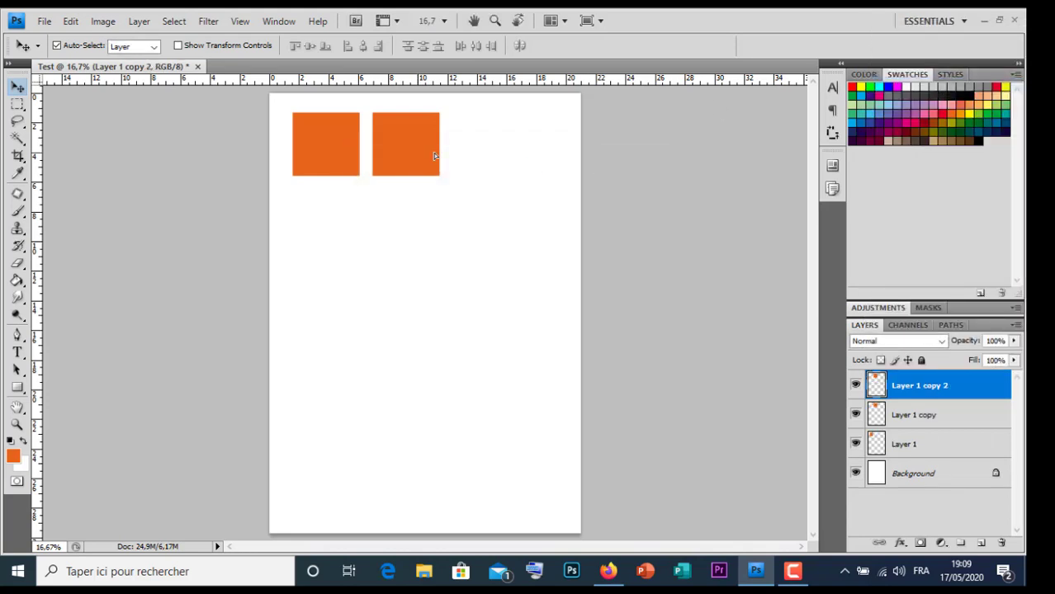
left_click_drag(433, 154, 495, 156)
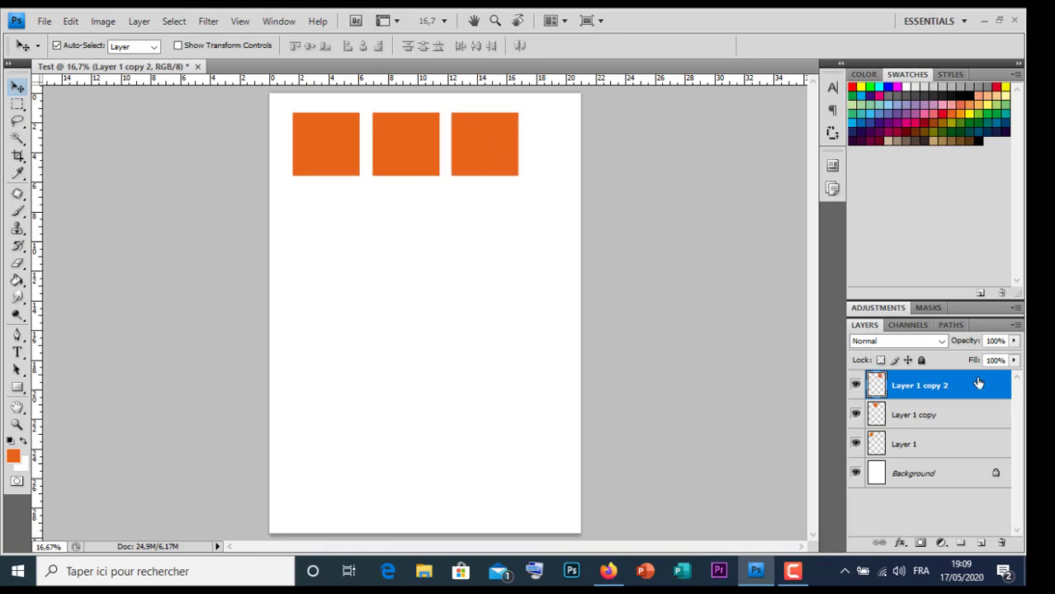
Draw a circular elliptical-marquee selection below the first orange square
left_click(17, 105)
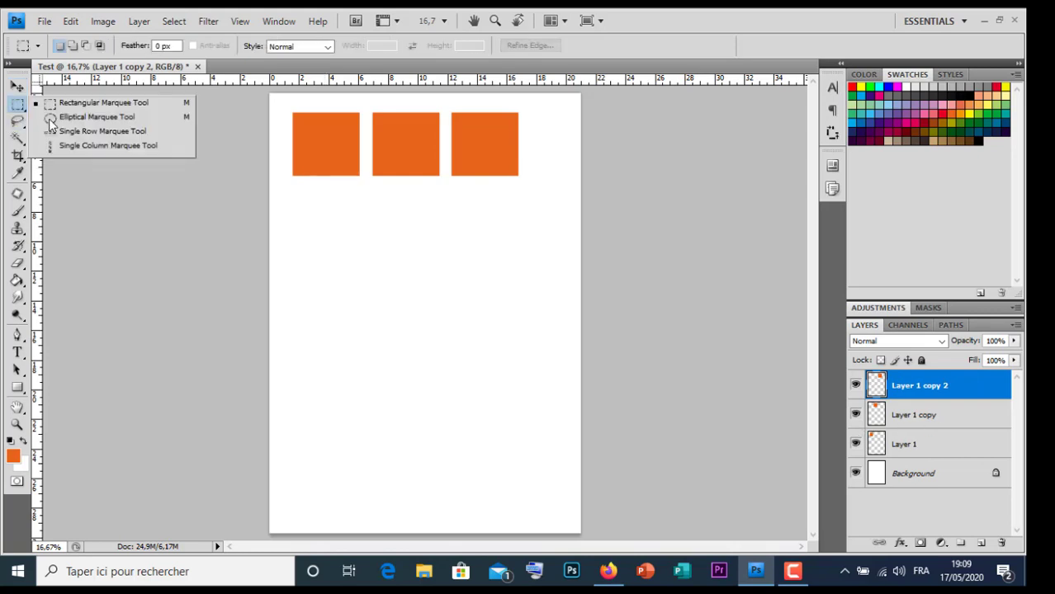
left_click(56, 121)
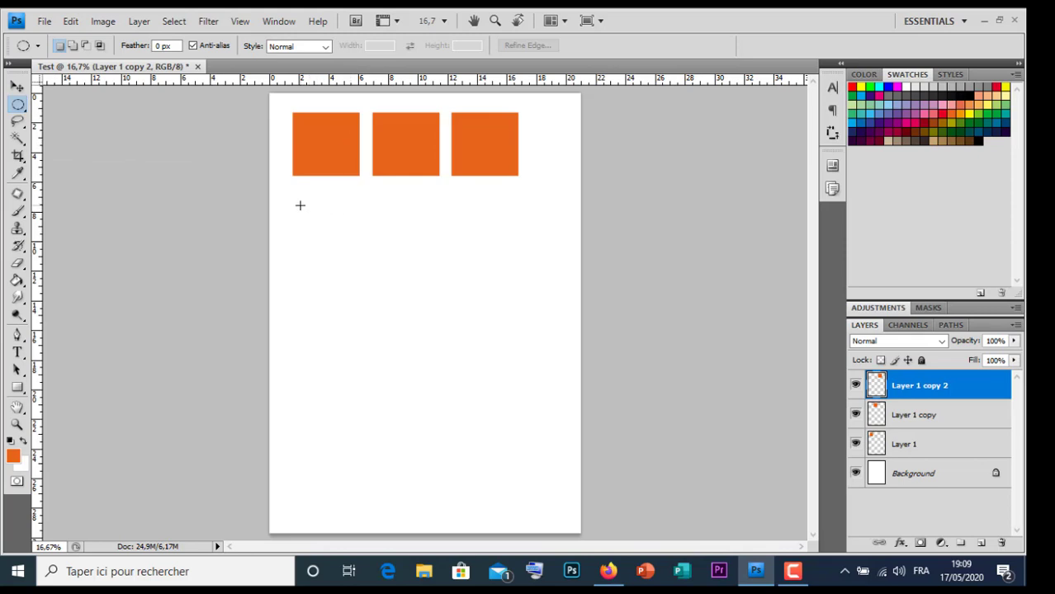
mouse_move(301, 206)
left_mouse_down()
mouse_move(425, 284)
mouse_move(448, 311)
mouse_move(381, 327)
mouse_move(392, 289)
left_mouse_up()
mouse_move(390, 291)
left_mouse_down()
mouse_move(392, 300)
mouse_move(383, 276)
left_mouse_up()
left_click_drag(387, 318, 386, 285)
key("shift")
left_click_drag(389, 277, 431, 309)
mouse_move(463, 363)
left_mouse_down()
mouse_move(532, 464)
mouse_move(406, 278)
left_mouse_up()
mouse_move(506, 450)
left_mouse_down()
mouse_move(520, 467)
mouse_move(382, 267)
left_mouse_up()
left_click_drag(379, 262, 379, 262)
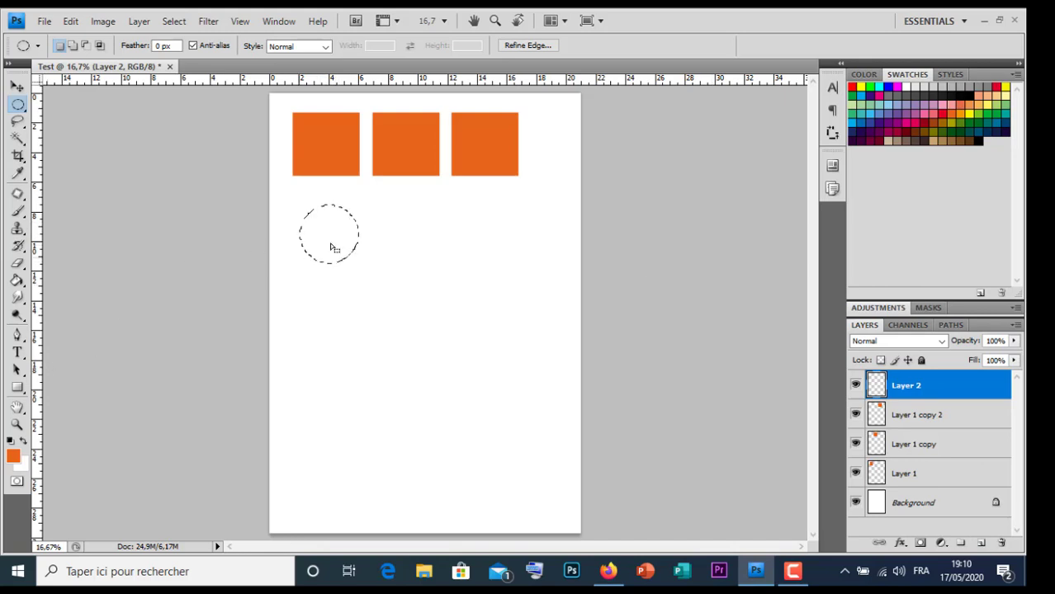
Fill the circle selection with light blue from Swatches and deselect it
left_click(17, 280)
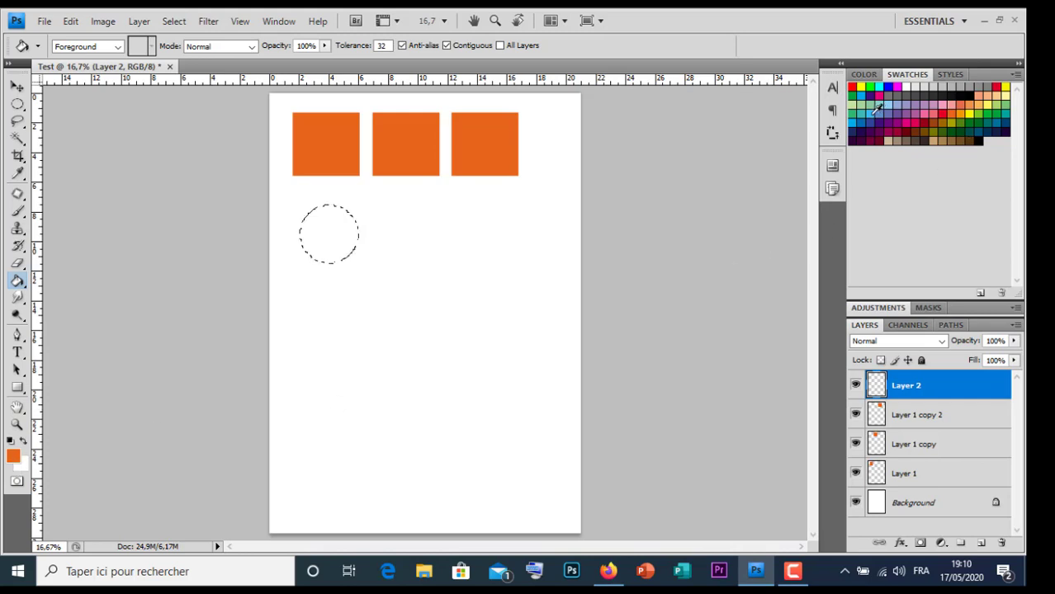
left_click(870, 120)
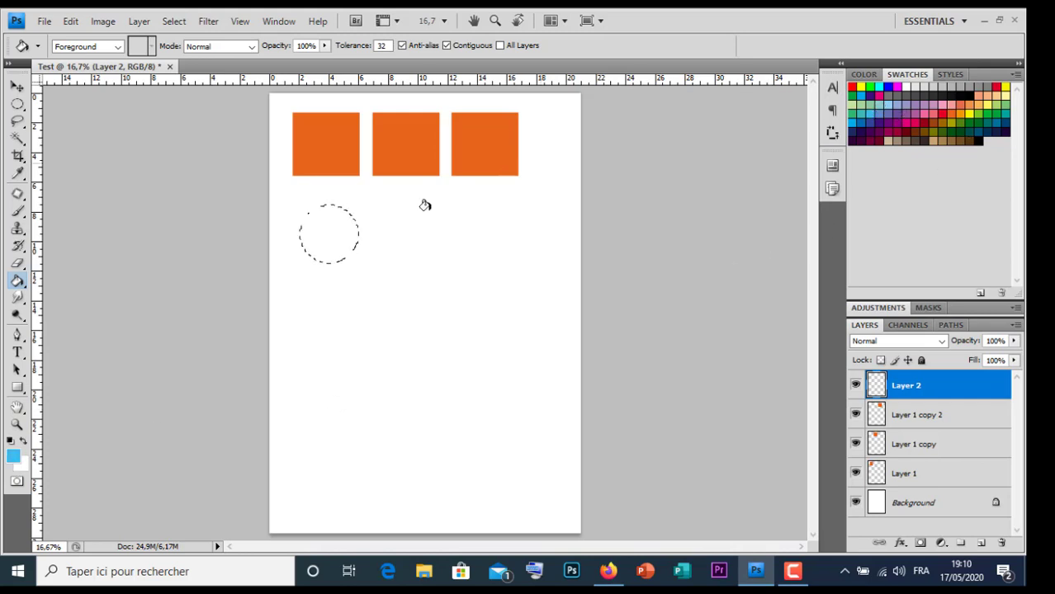
left_click(330, 235)
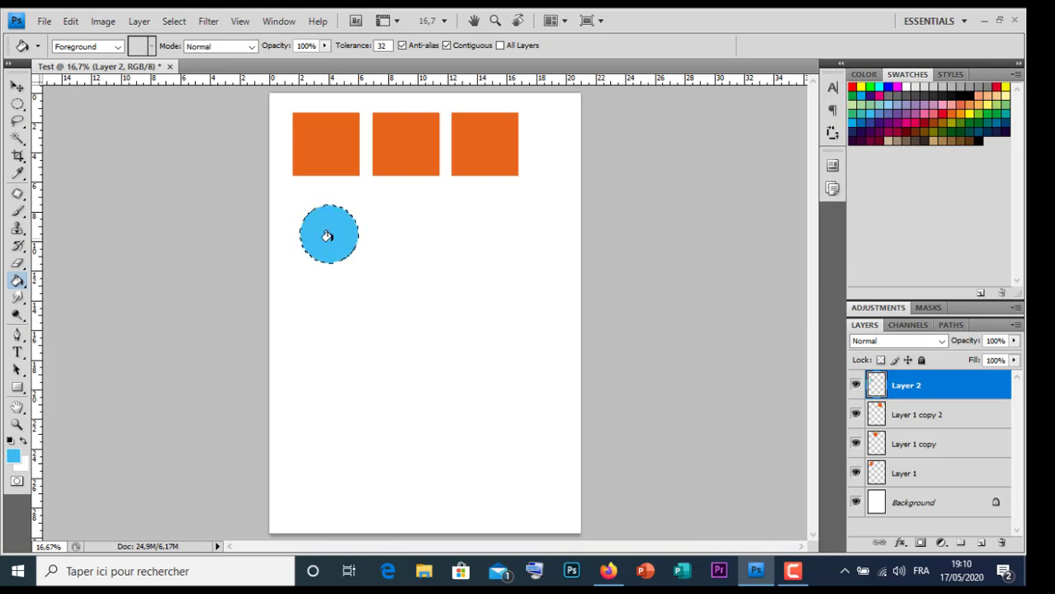
left_click(174, 21)
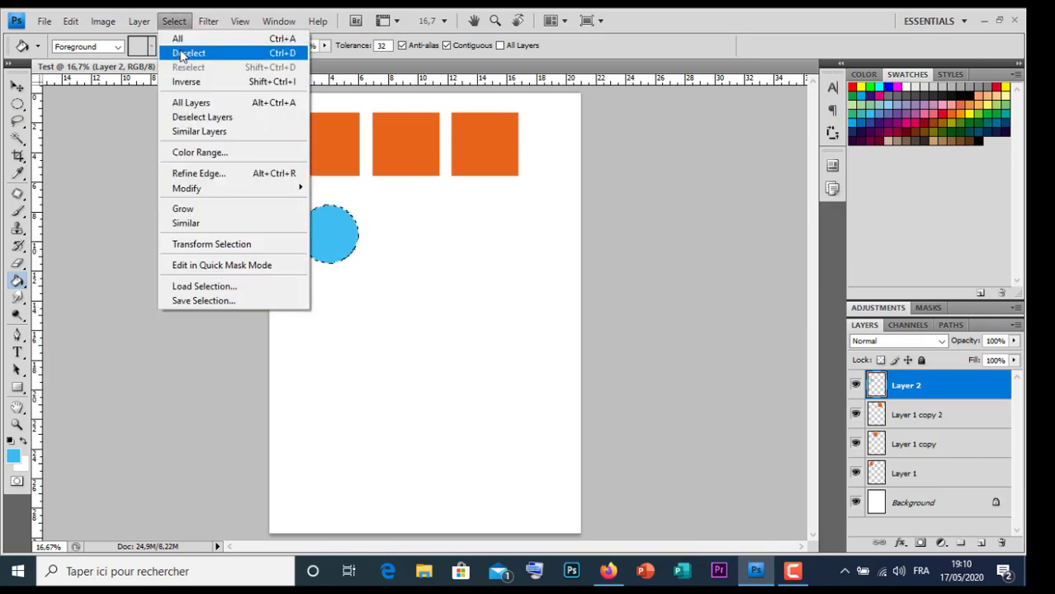
left_click(180, 55)
left_click(17, 86)
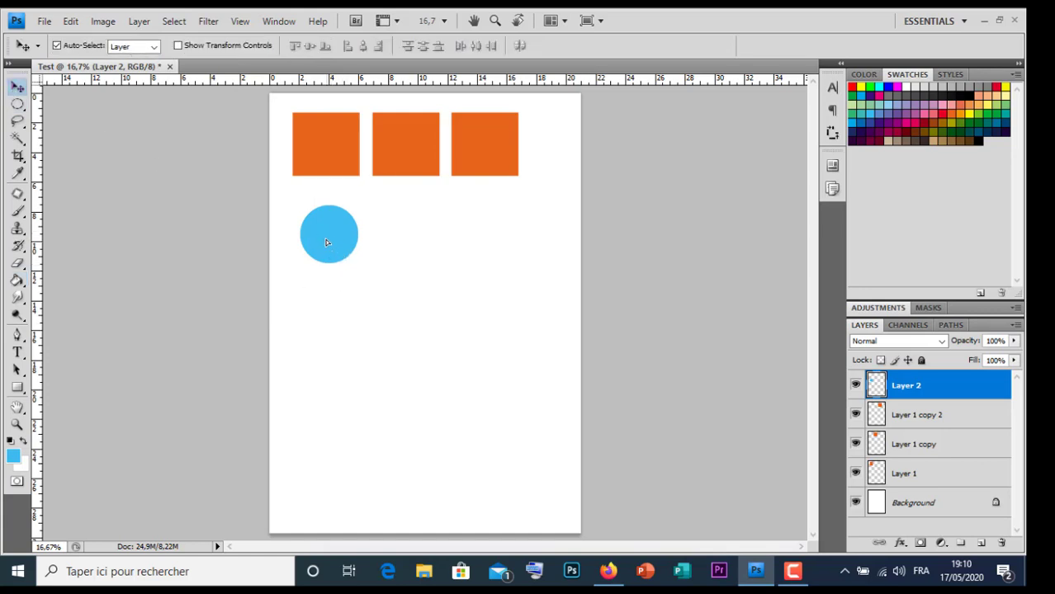
Nudge the blue circle up, then duplicate it as Layer 2 copy under the middle square
left_click_drag(329, 250, 325, 238)
key("shift+Up")
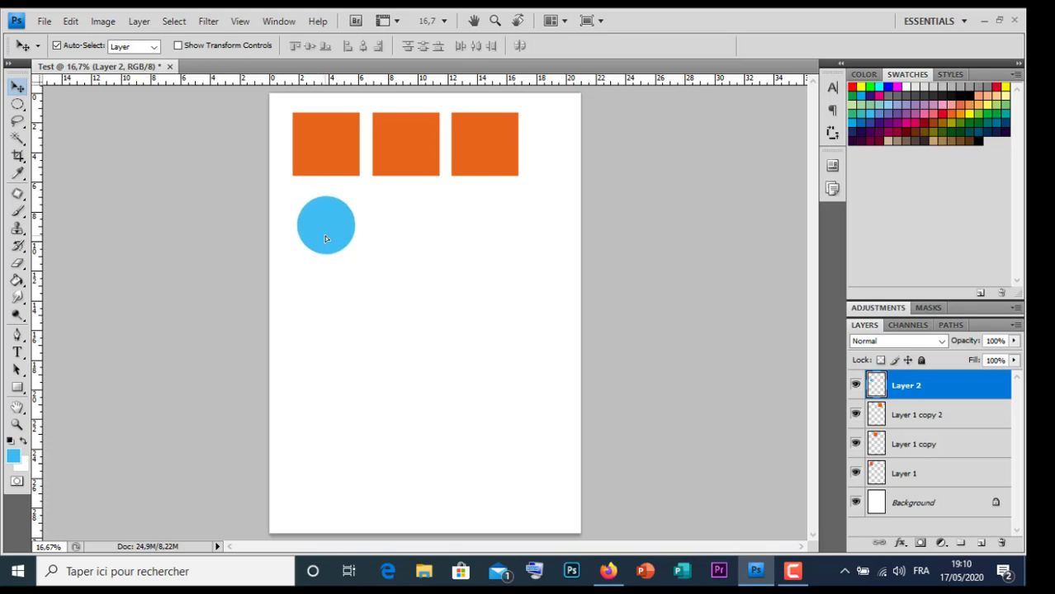
right_click(947, 388)
left_click(916, 85)
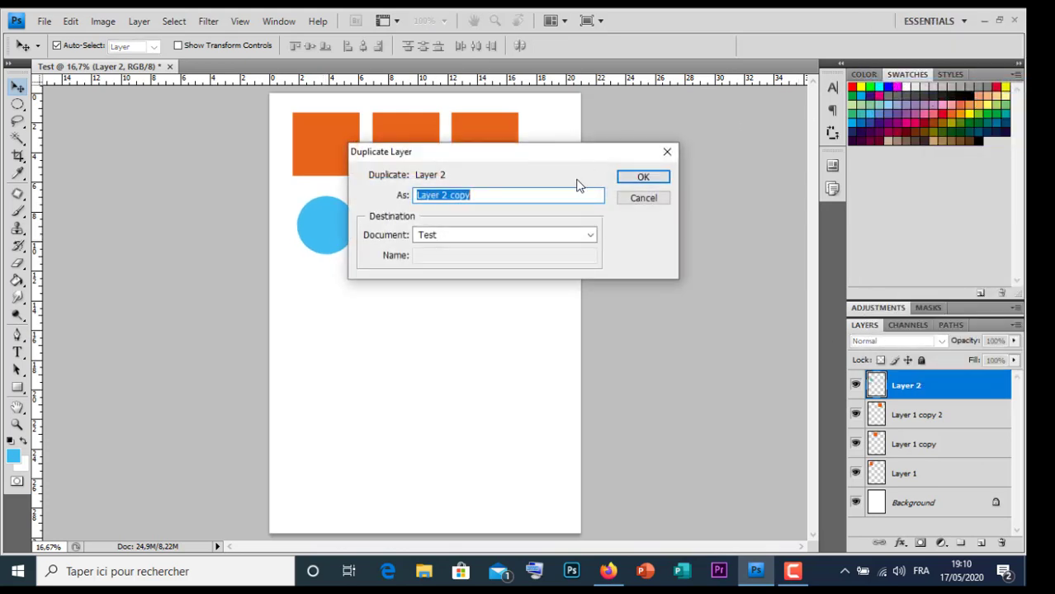
left_click(629, 177)
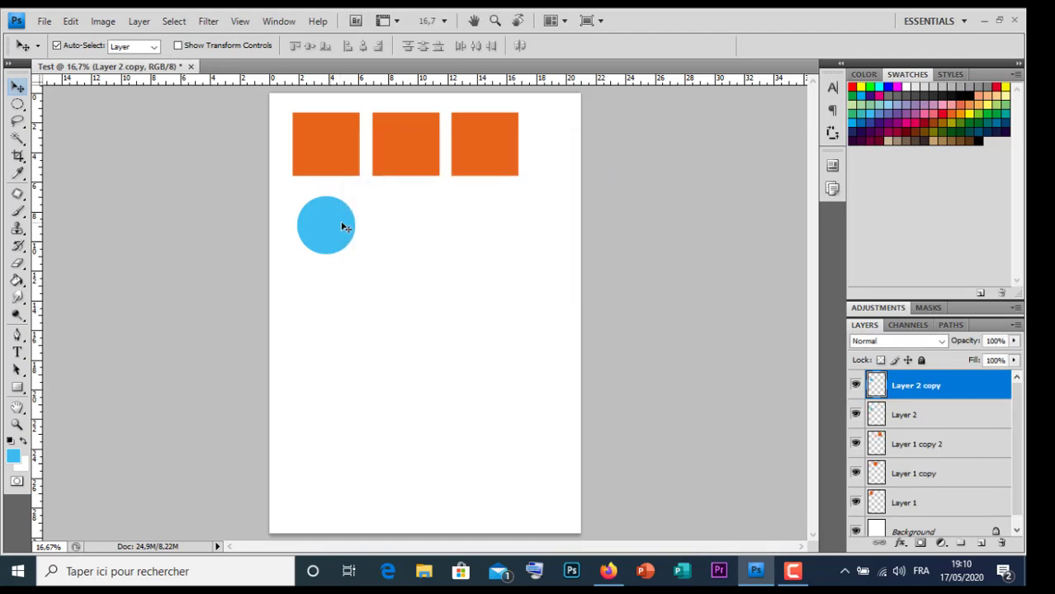
left_click_drag(345, 227, 409, 223)
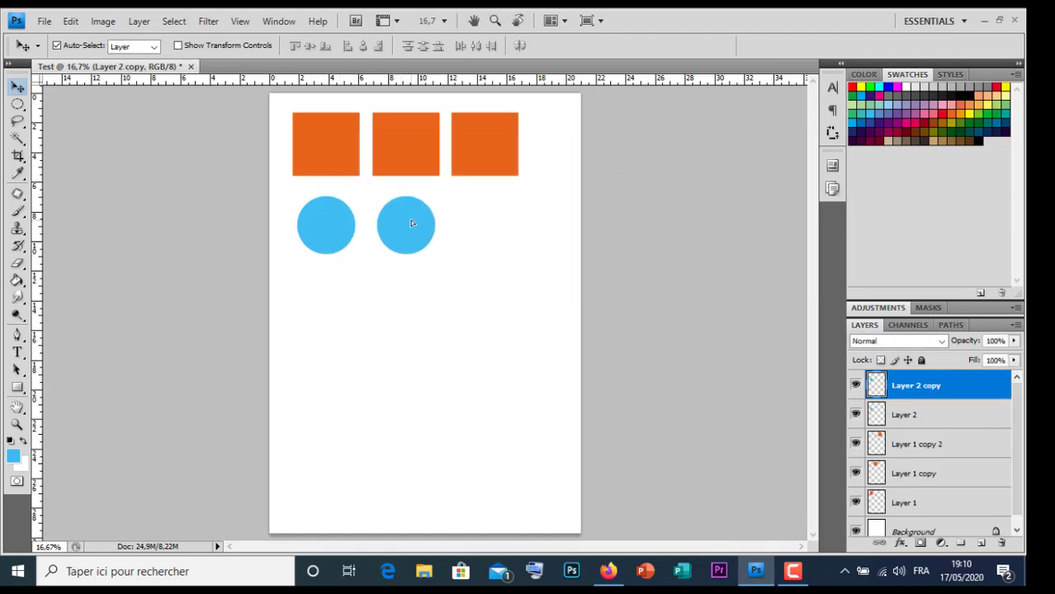
Duplicate again as Layer 2 copy 2 and place it under the right orange square
right_click(949, 382)
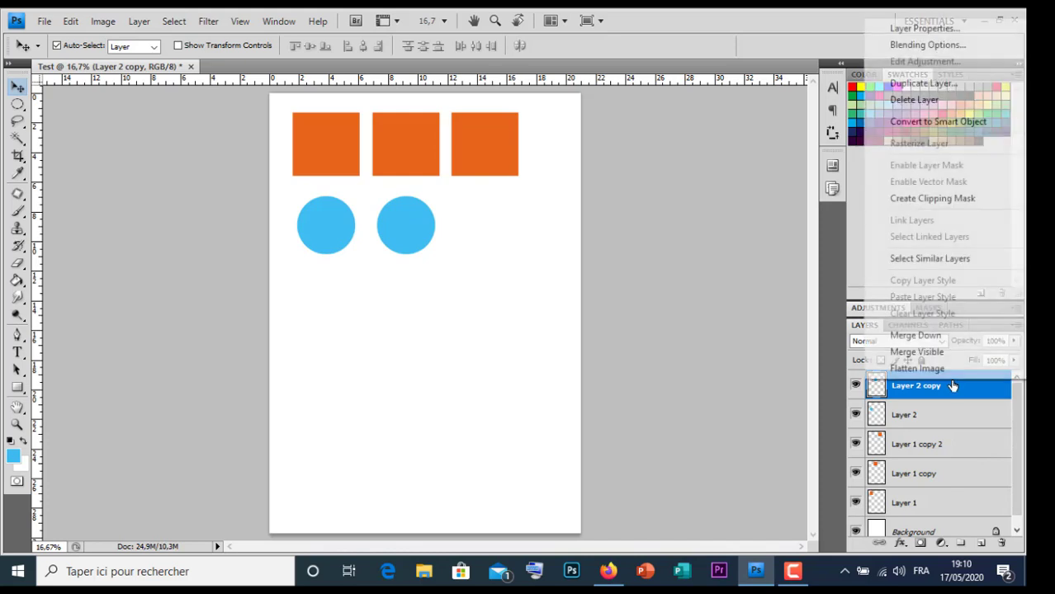
left_click(920, 86)
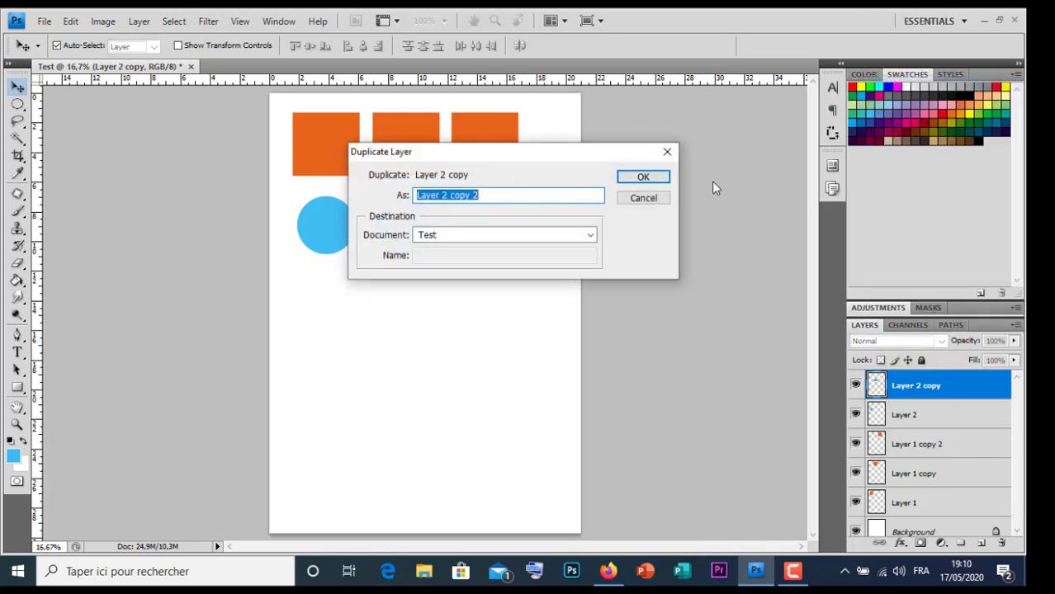
left_click(660, 178)
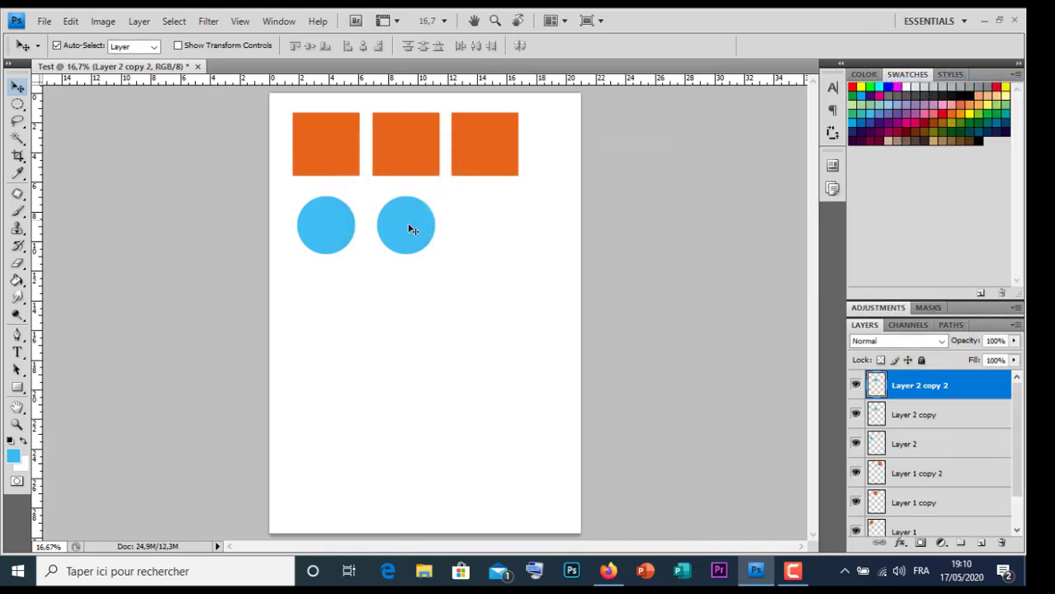
left_click_drag(432, 228, 491, 229)
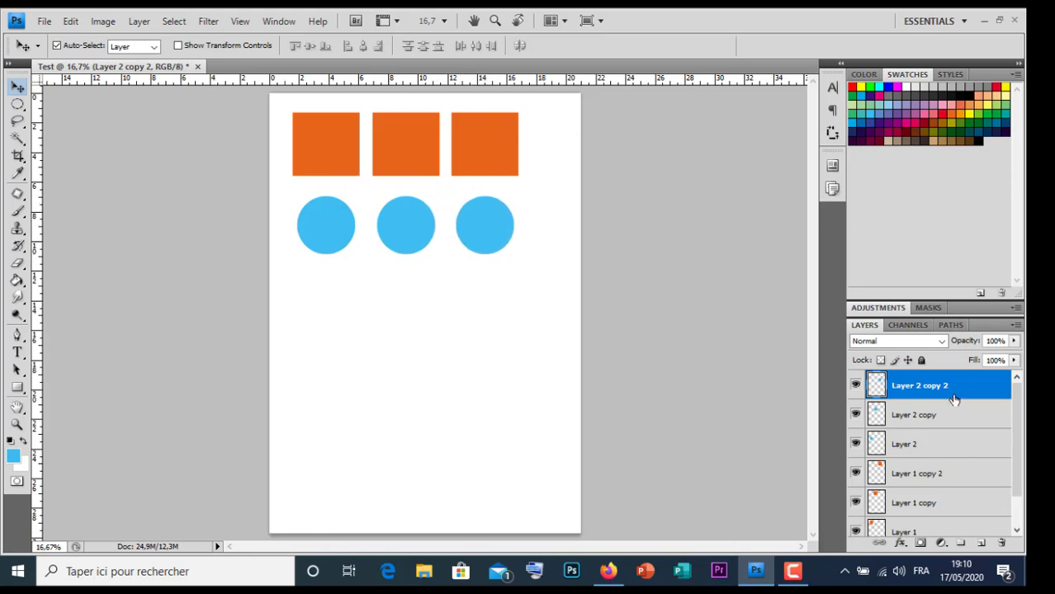
Add empty Layer 3 and select a single-pixel row just below the blue circles
left_click(982, 543)
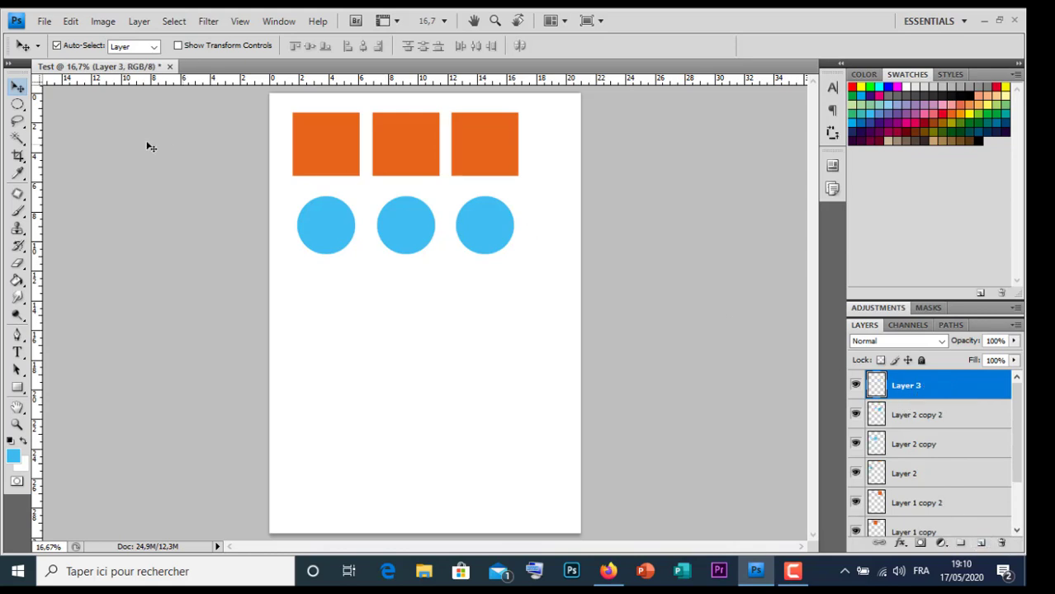
left_click_drag(17, 104, 49, 138)
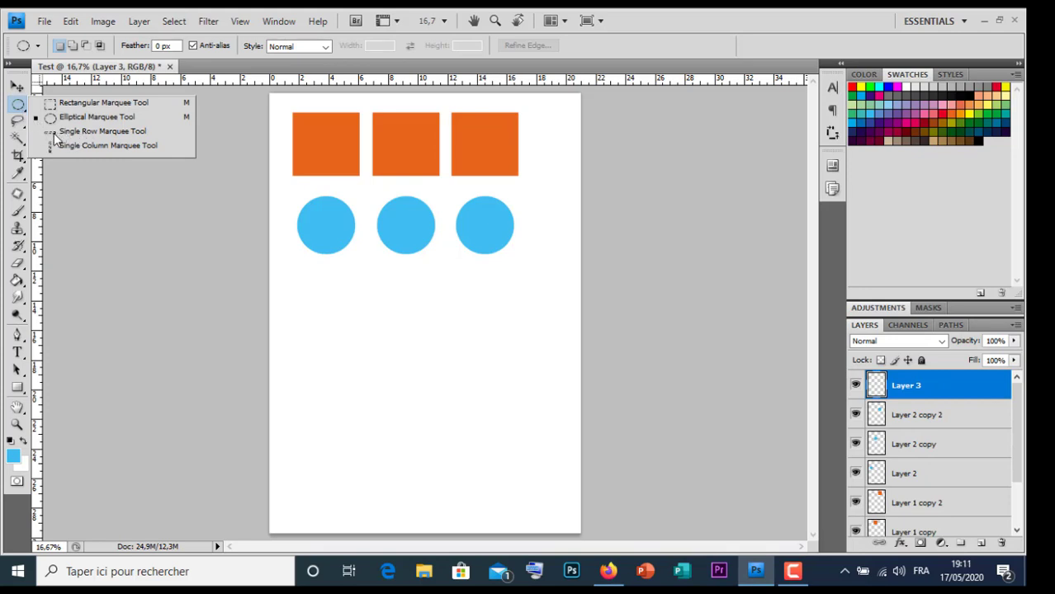
left_click(54, 131)
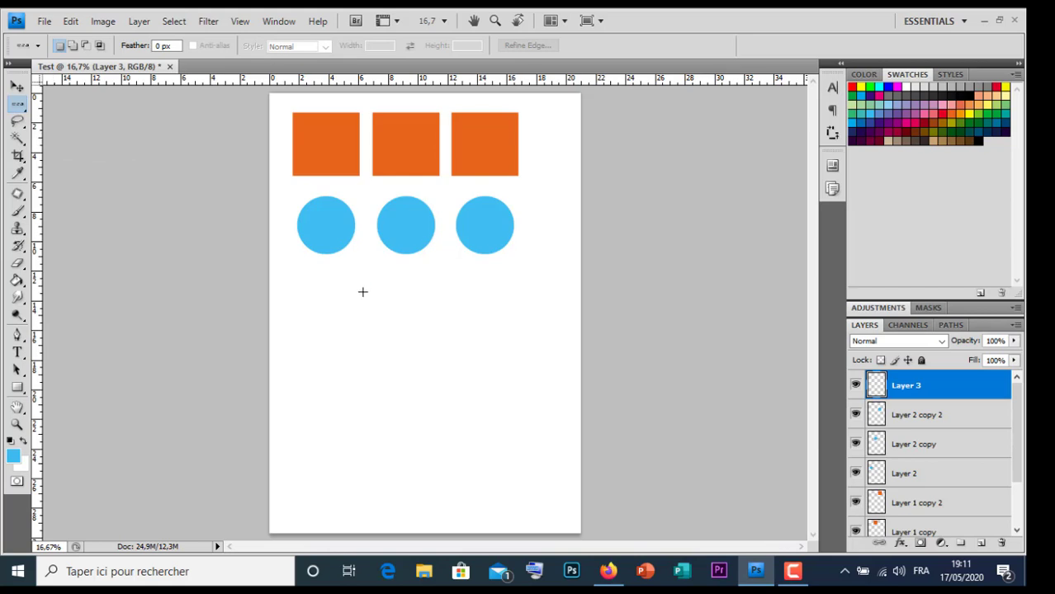
left_click(423, 273)
left_click_drag(427, 355, 430, 283)
left_click(421, 273)
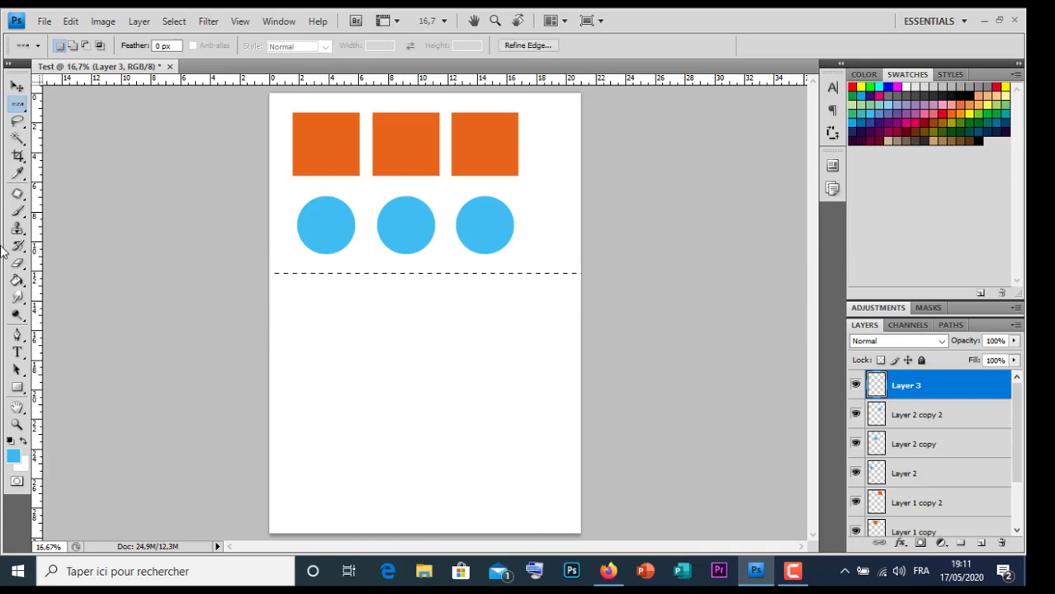
left_click(17, 280)
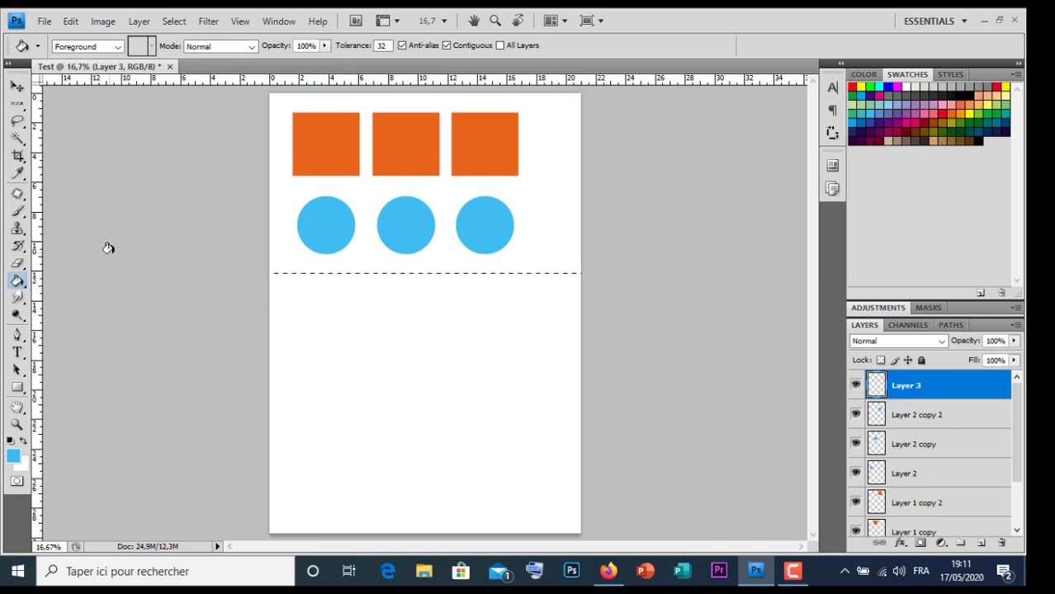
Fill the row selection with custom colour red ff3333 via Edit > Fill
left_click(71, 23)
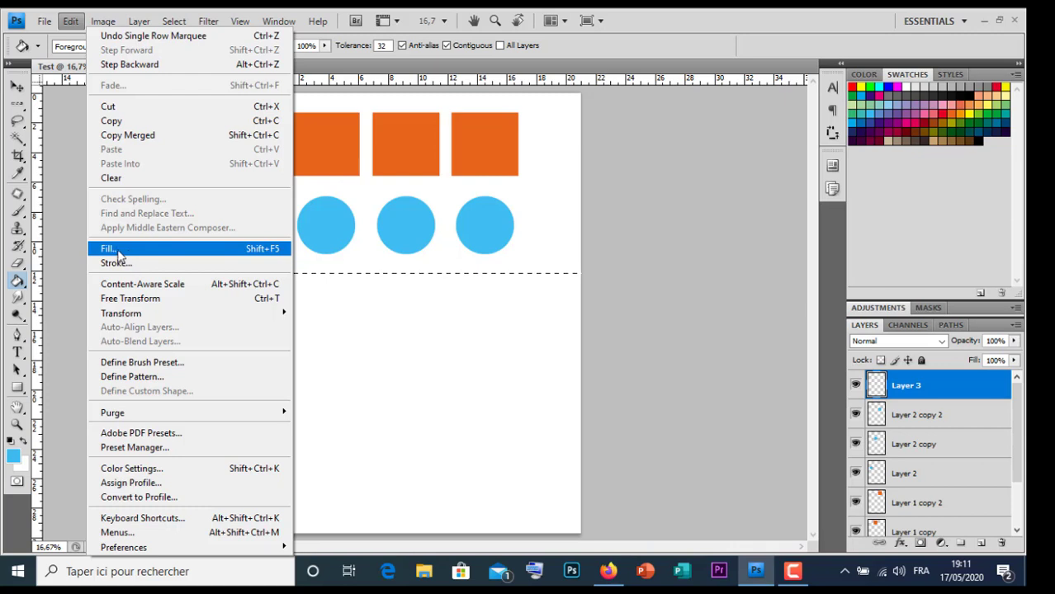
left_click(135, 255)
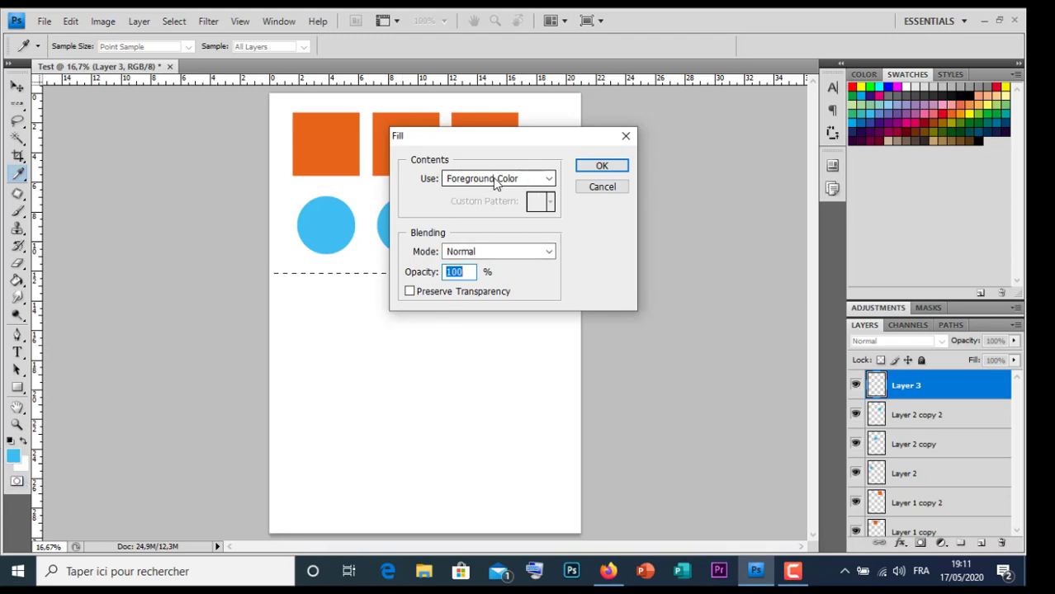
left_click(486, 183)
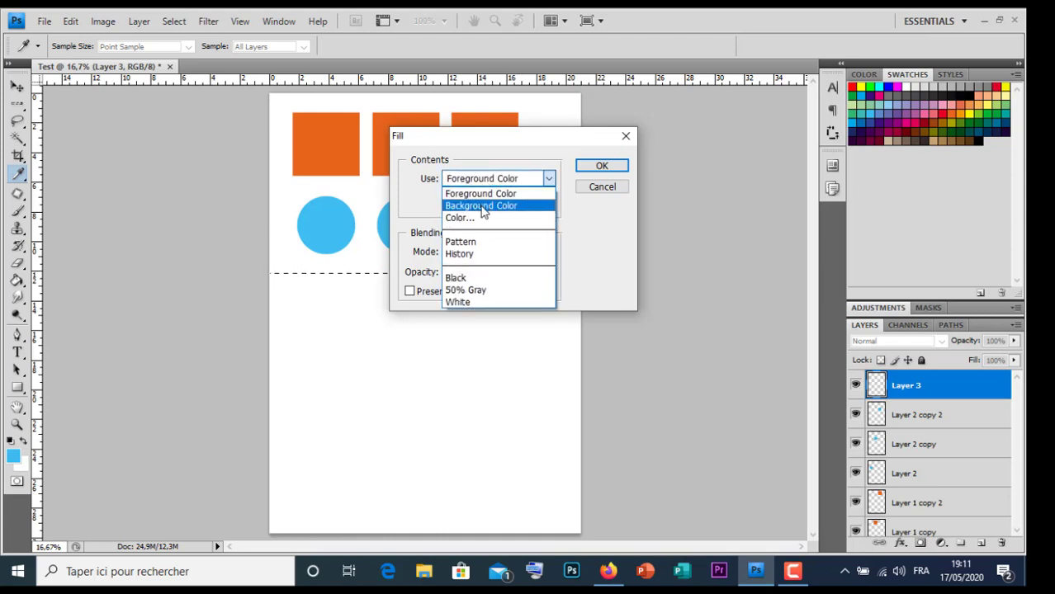
left_click(483, 206)
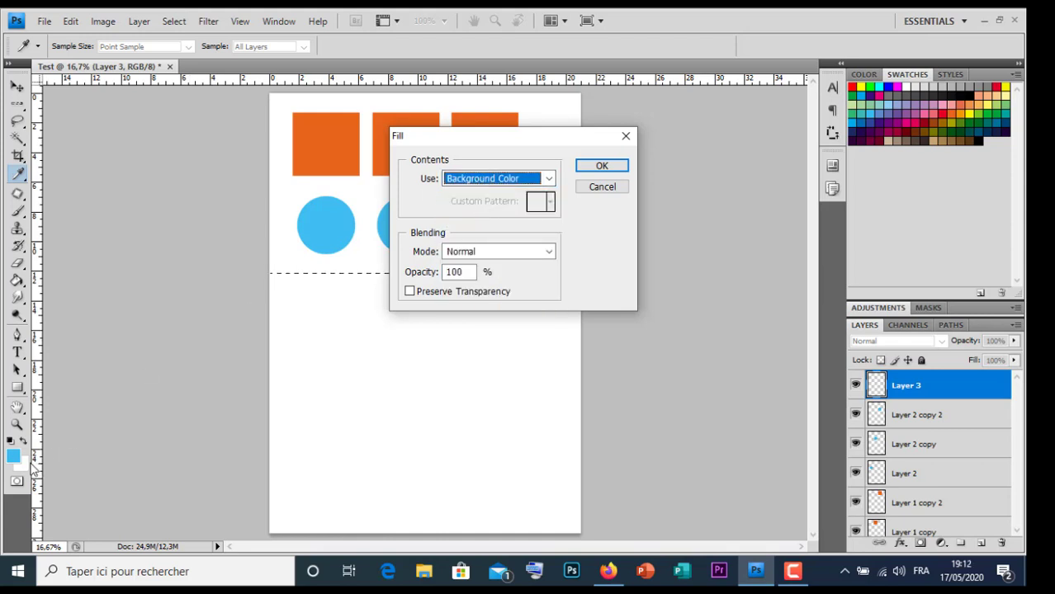
left_click(482, 178)
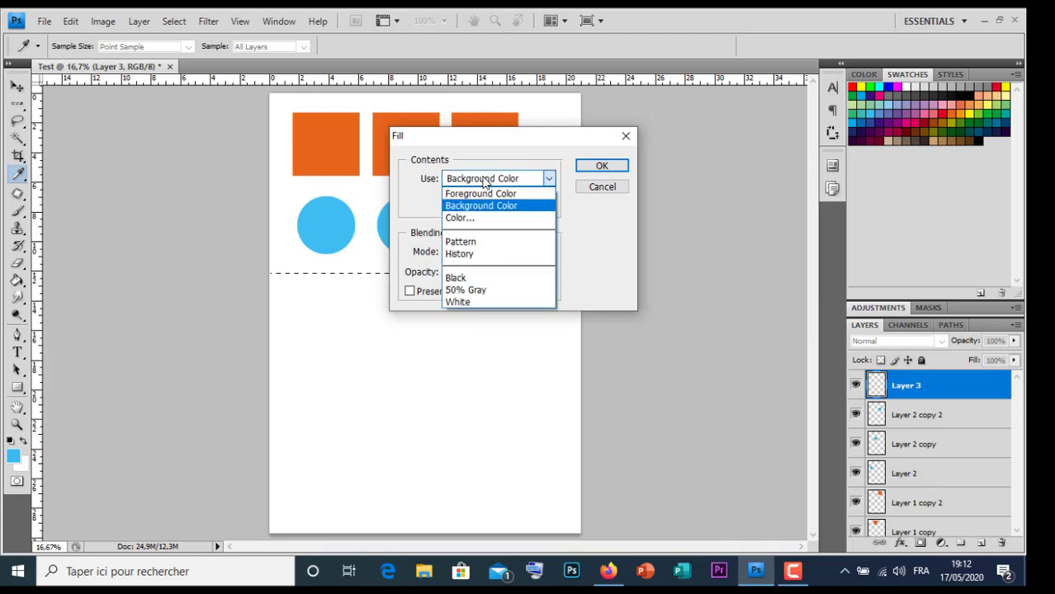
left_click(483, 218)
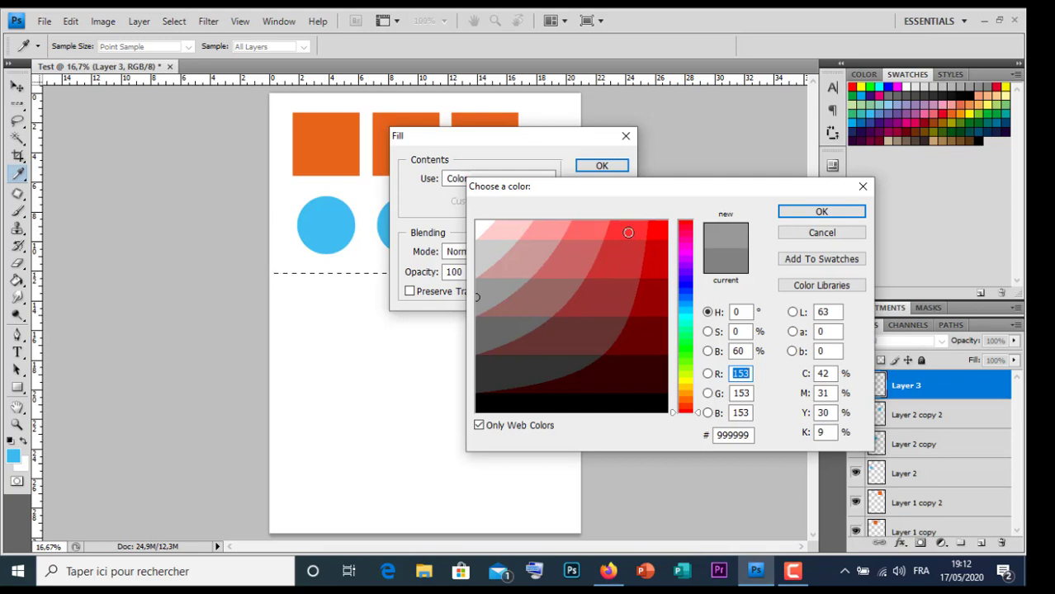
left_click(628, 232)
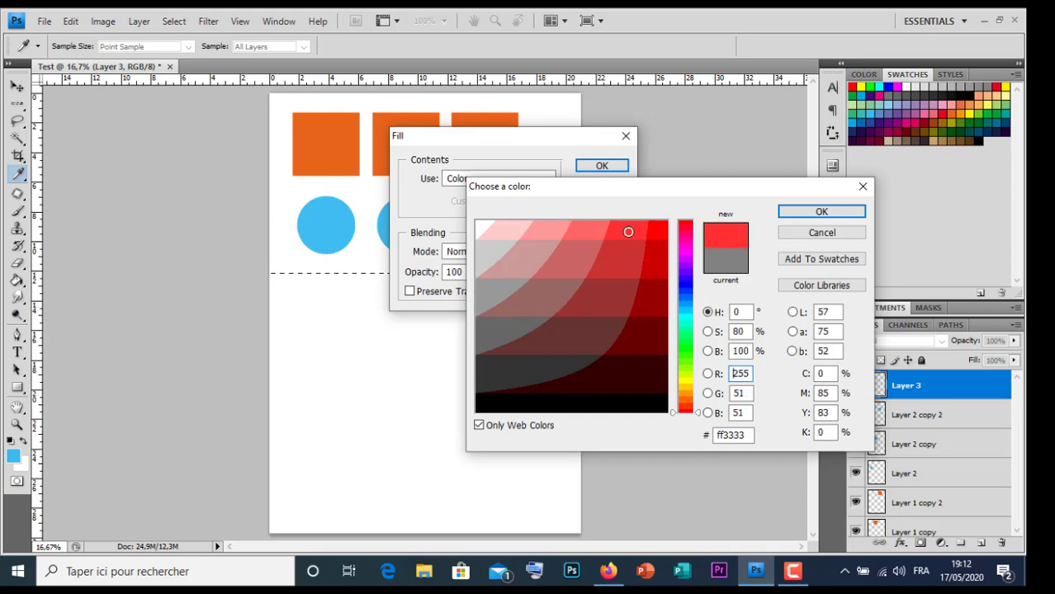
left_click(821, 212)
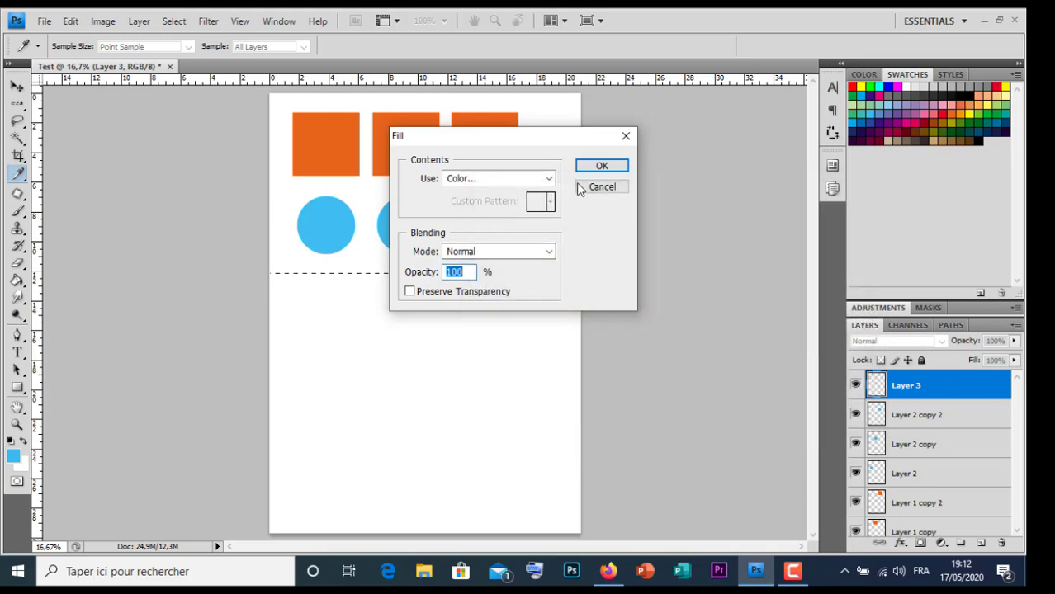
left_click(596, 169)
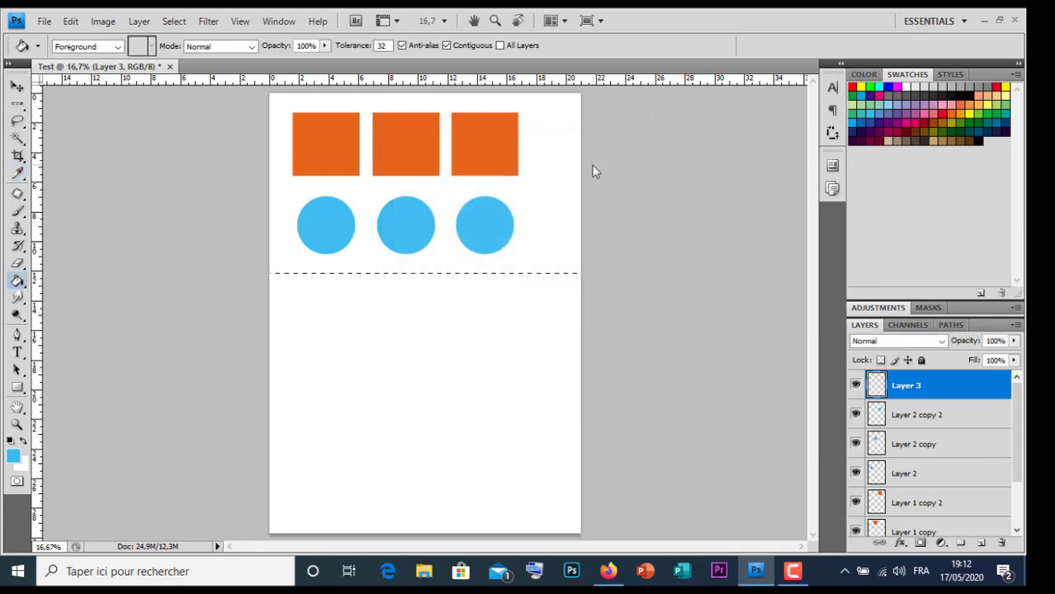
left_click(173, 21)
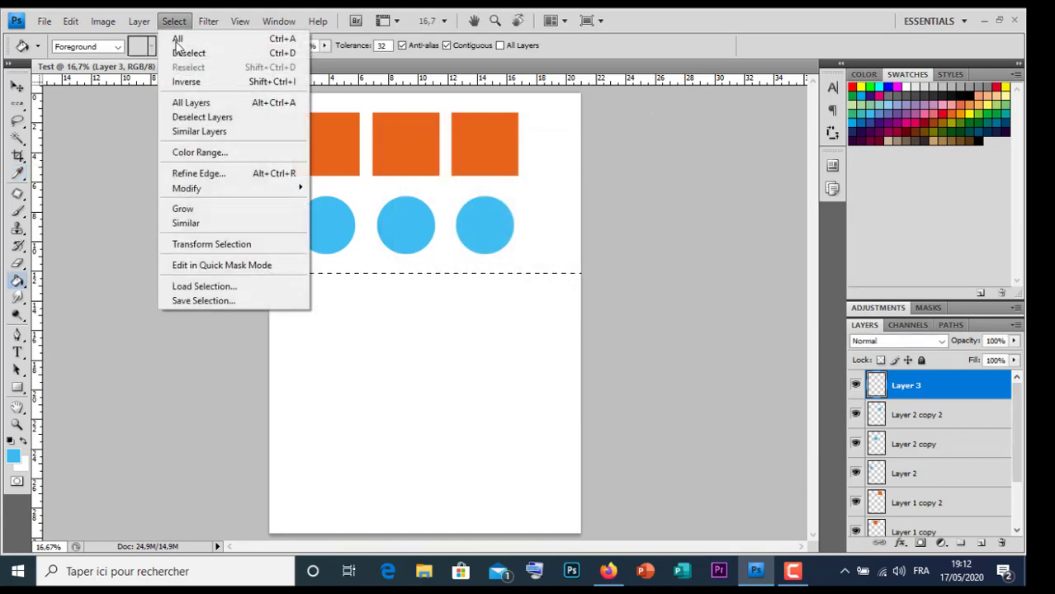
Deselect and free-transform the thin red line downward into a thick full-width band
left_click(186, 50)
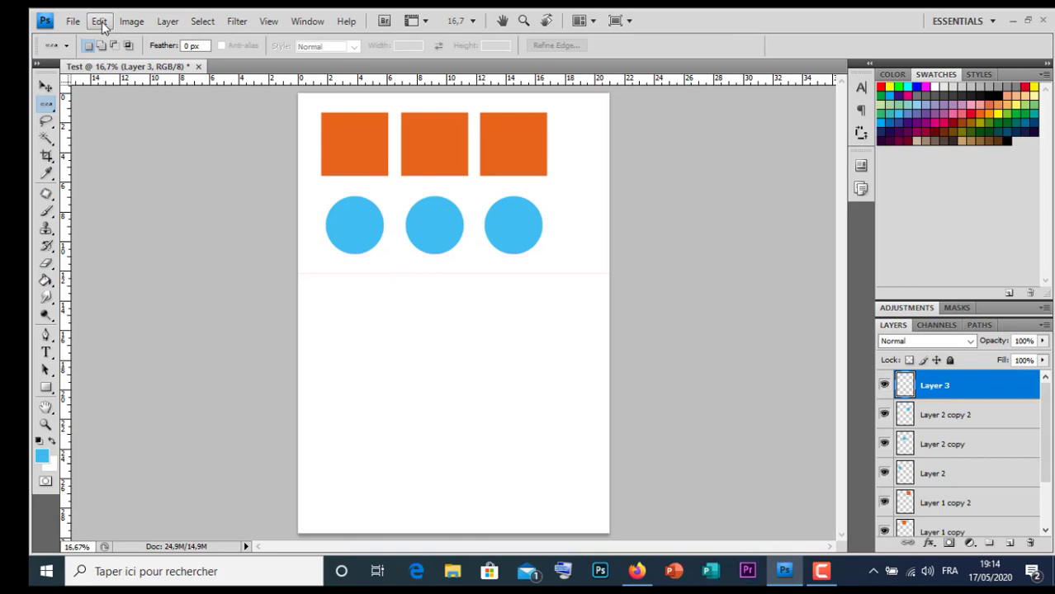
left_click(100, 22)
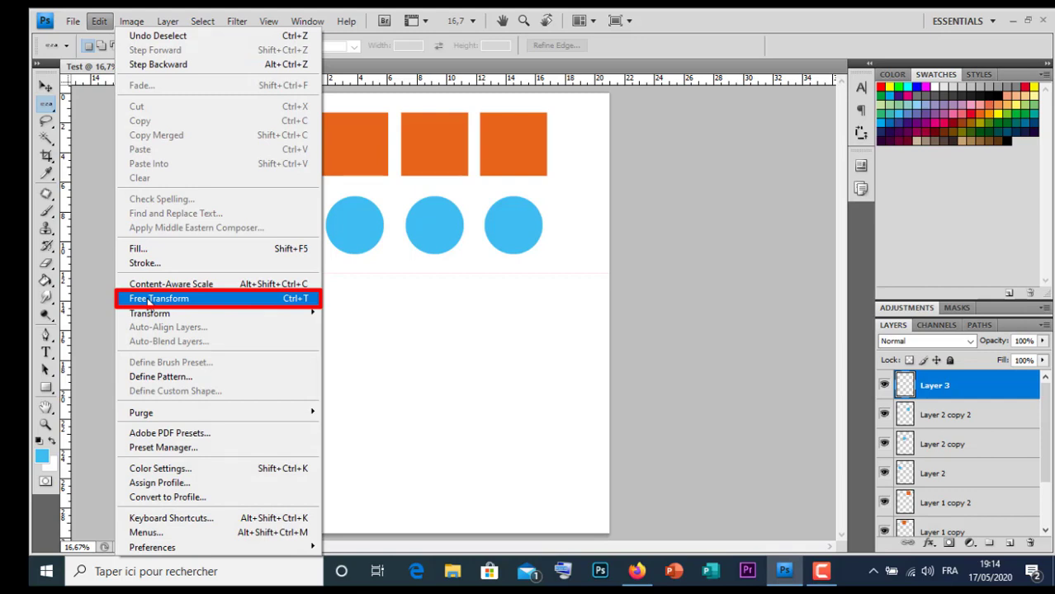
left_click(147, 302)
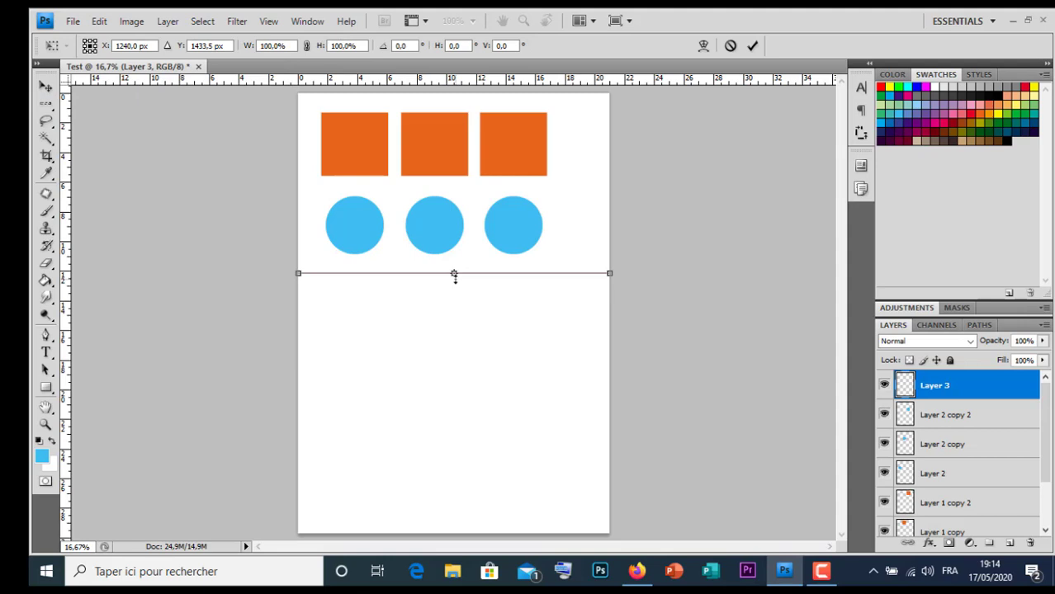
left_click_drag(453, 276, 455, 294)
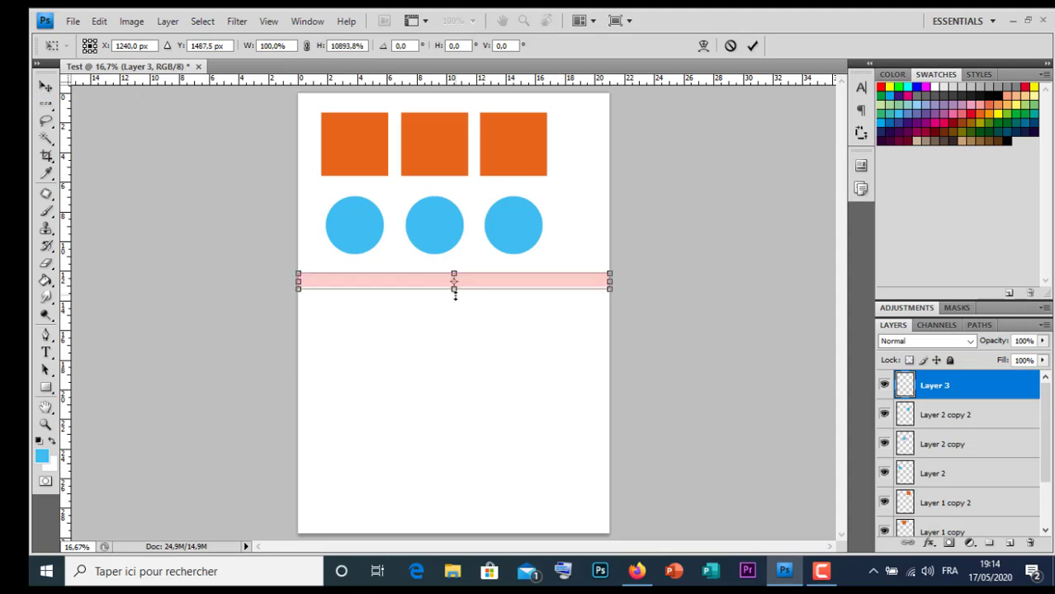
left_click_drag(455, 294, 455, 301)
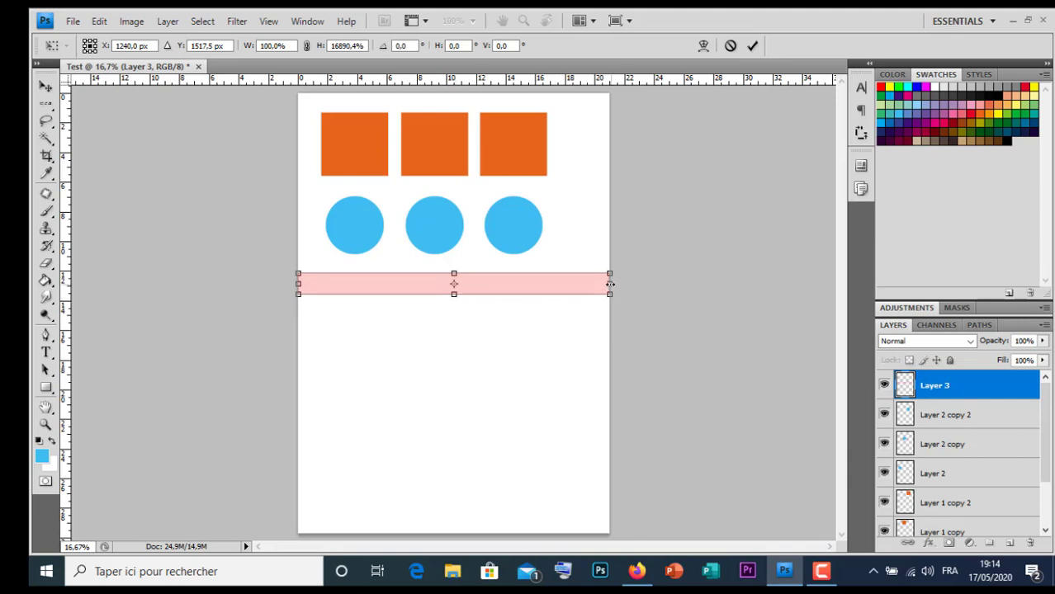
mouse_move(609, 284)
left_mouse_down()
mouse_move(472, 284)
mouse_move(610, 284)
left_mouse_up()
left_click(752, 46)
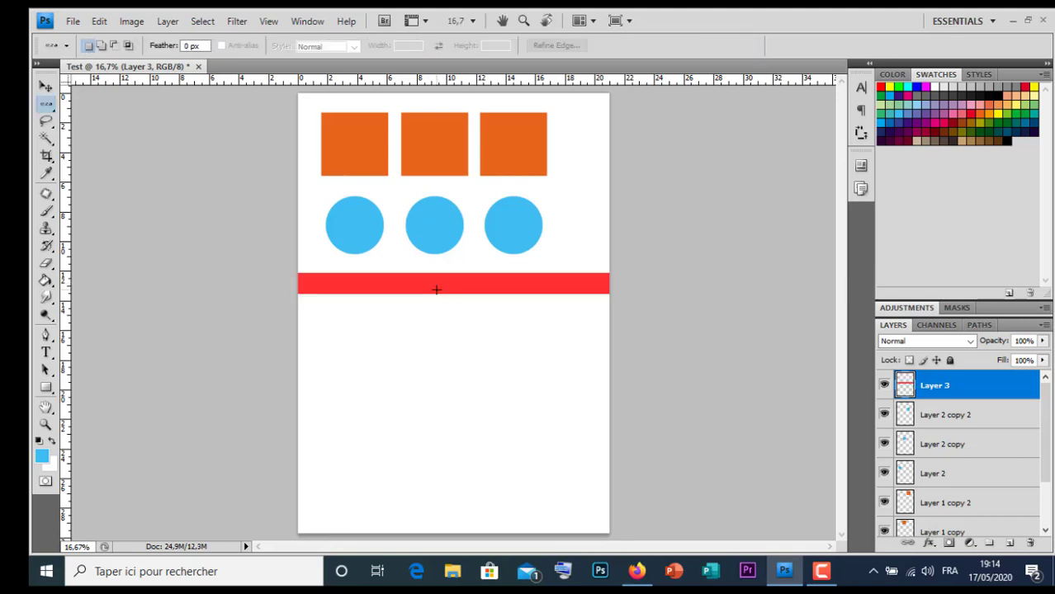
Duplicate Layer 3 as Layer 3 copy and move it below the first bar with a small gap
left_click(46, 86)
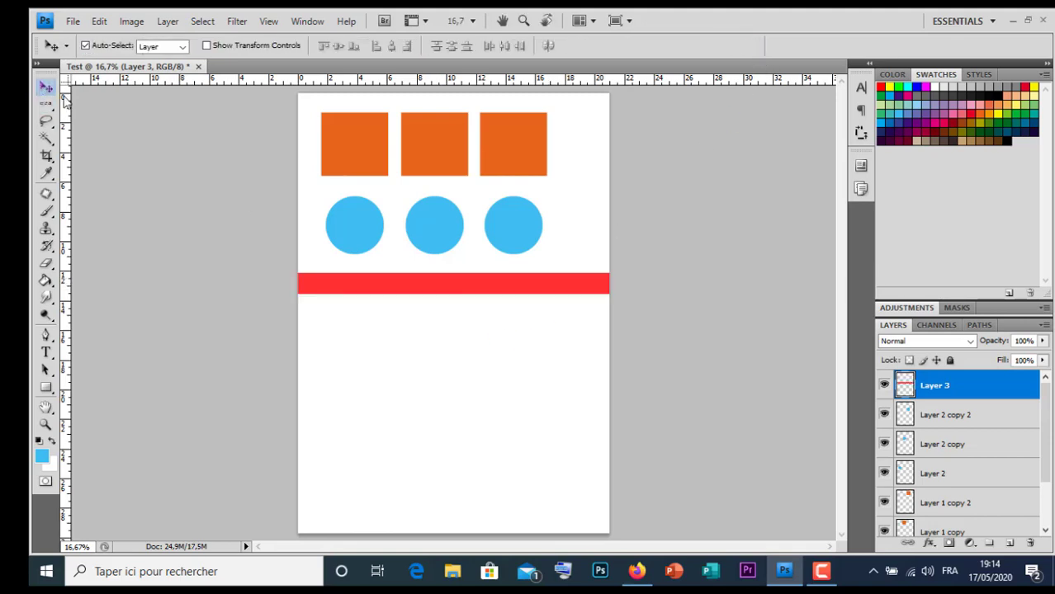
right_click(983, 392)
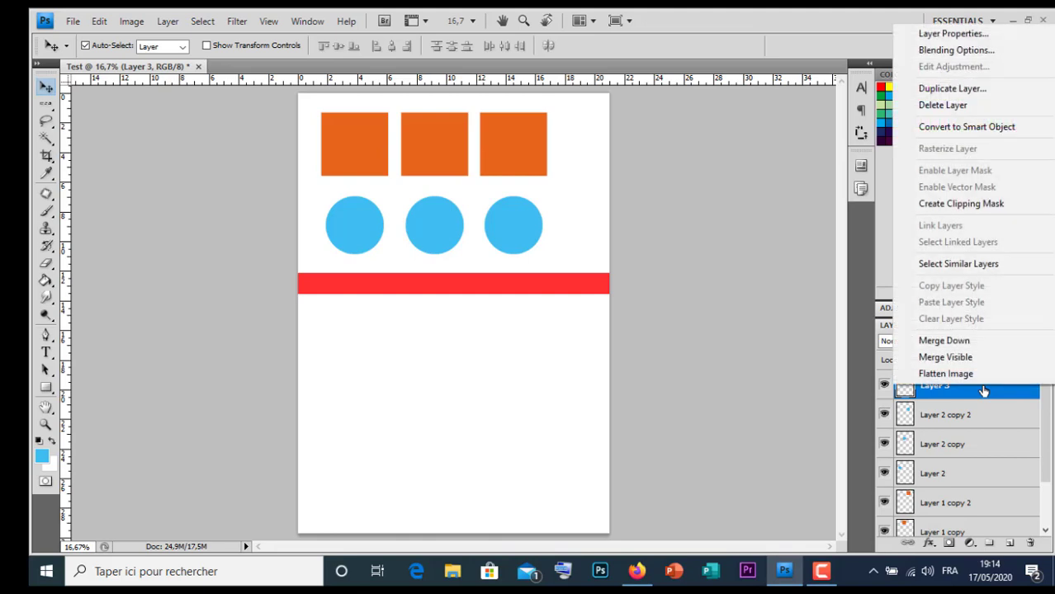
left_click(970, 89)
left_click(672, 177)
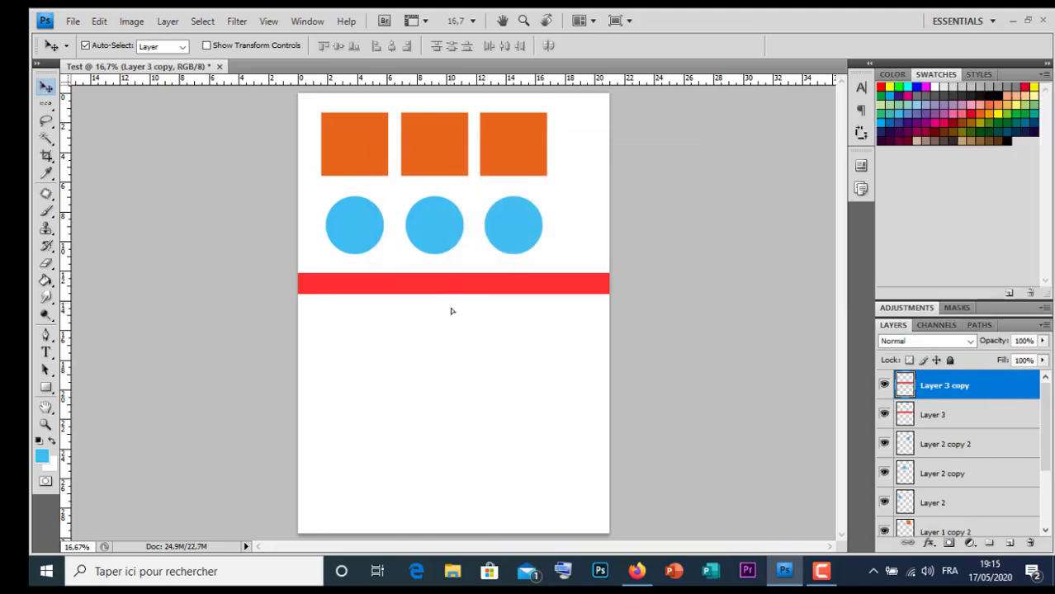
left_click_drag(452, 312, 451, 320)
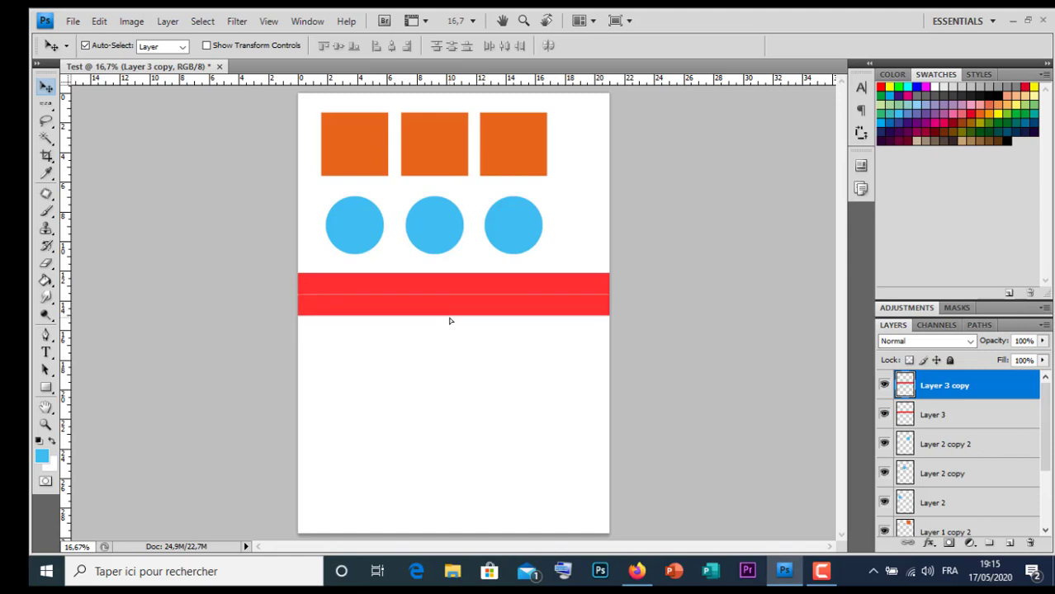
left_click_drag(450, 322, 451, 329)
Duplicate again as Layer 3 copy 2 and place the third red bar below the second
right_click(996, 392)
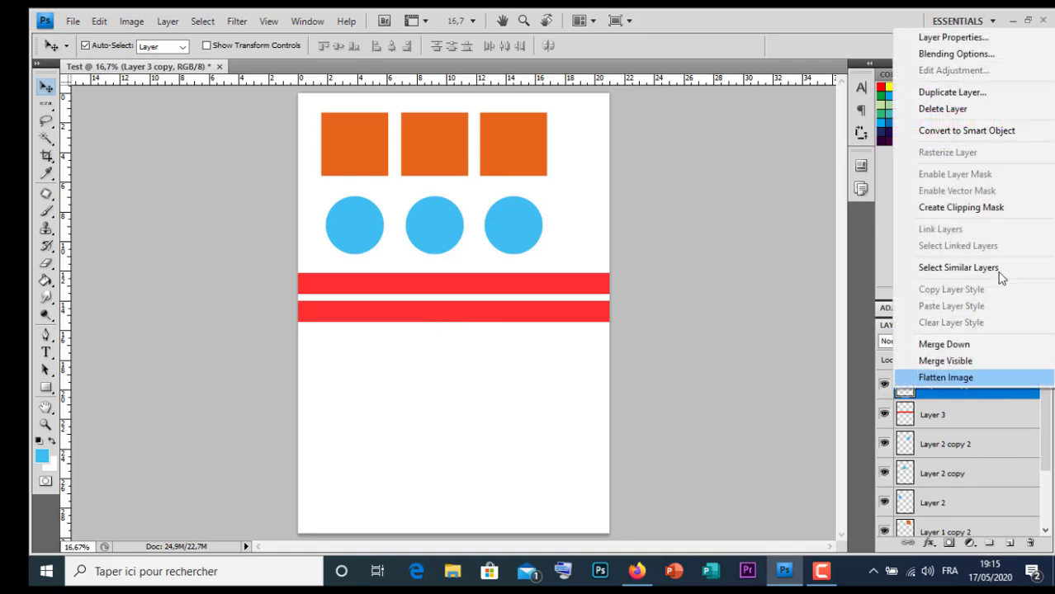
left_click(949, 93)
left_click(672, 175)
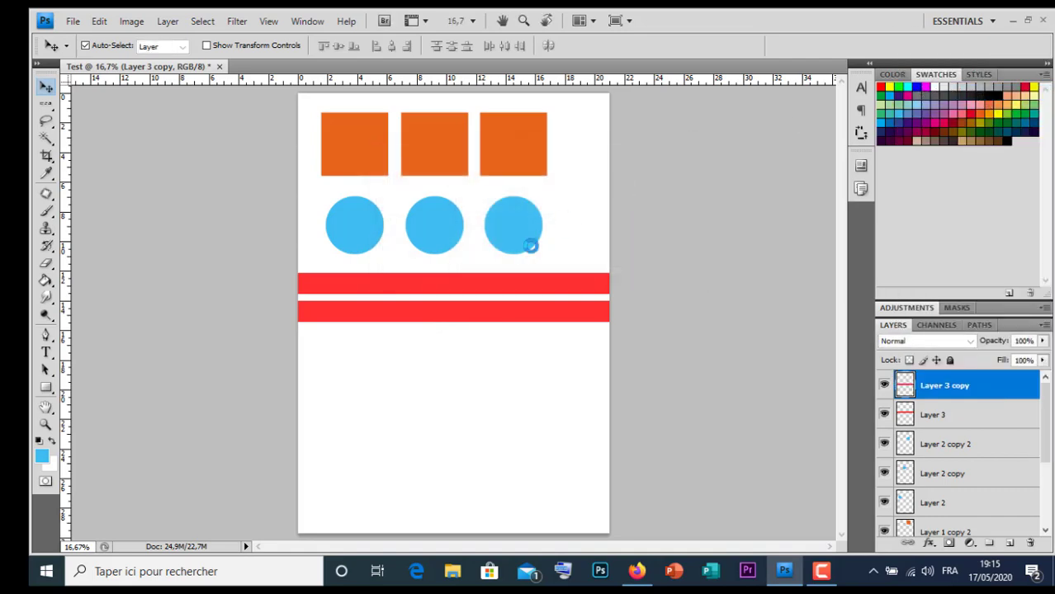
left_click_drag(454, 315, 453, 336)
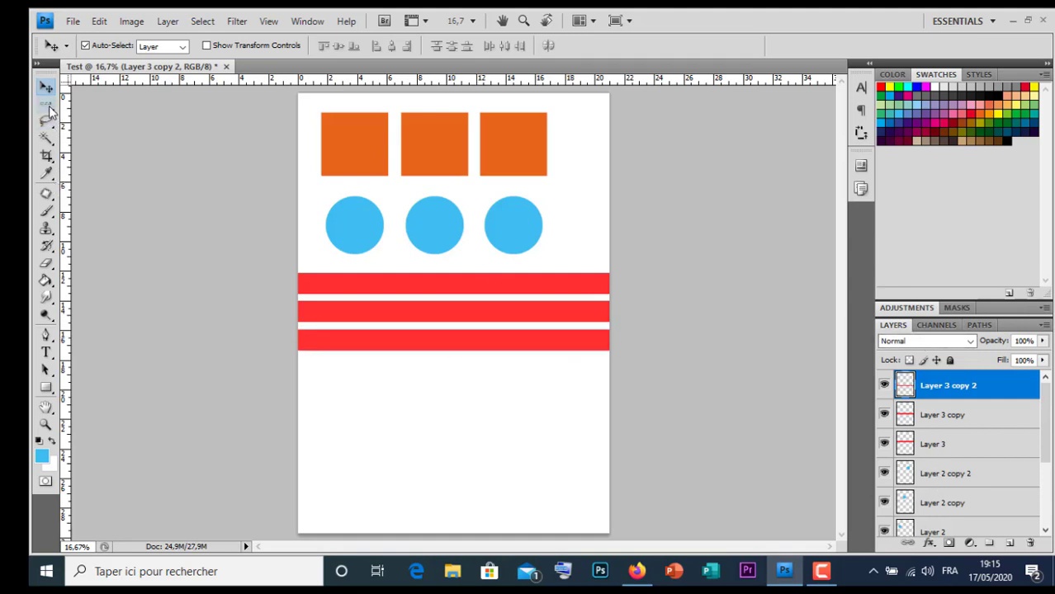
Add empty Layer 4 and select a single-pixel column near the page's left edge
left_click(1010, 545)
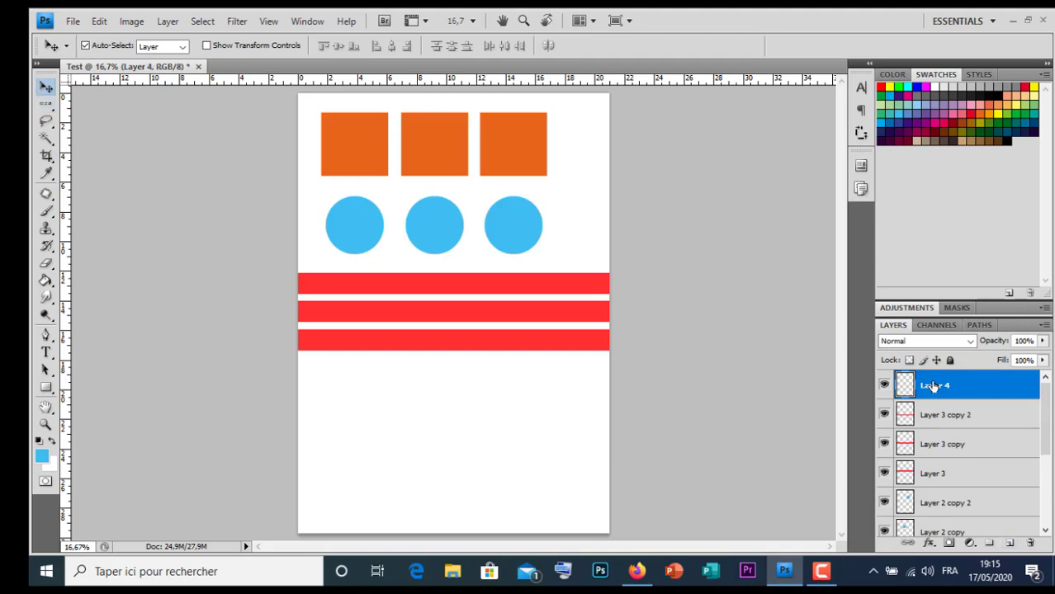
left_click(47, 105)
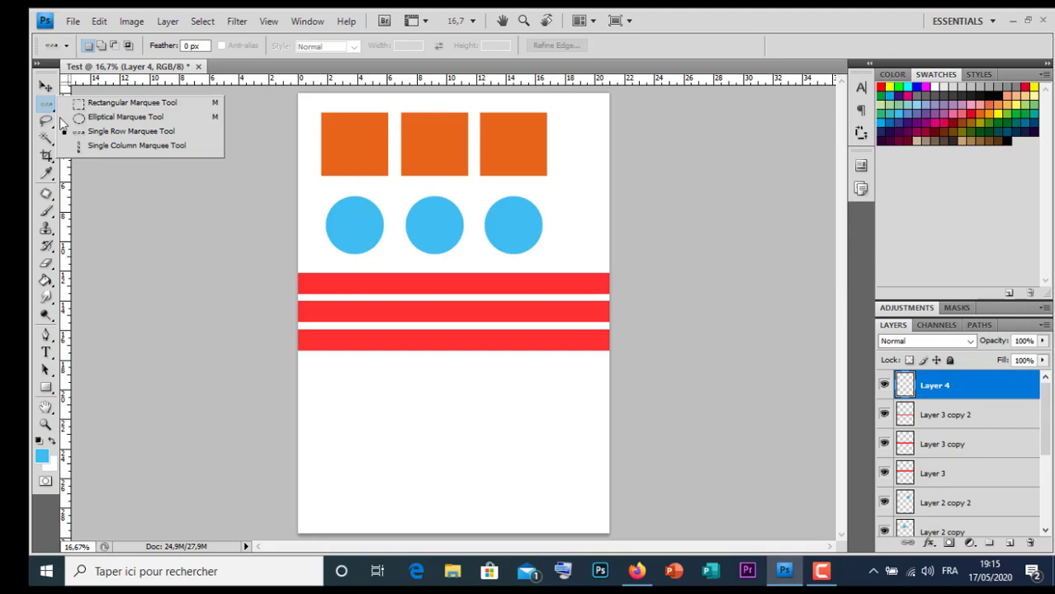
left_click(94, 149)
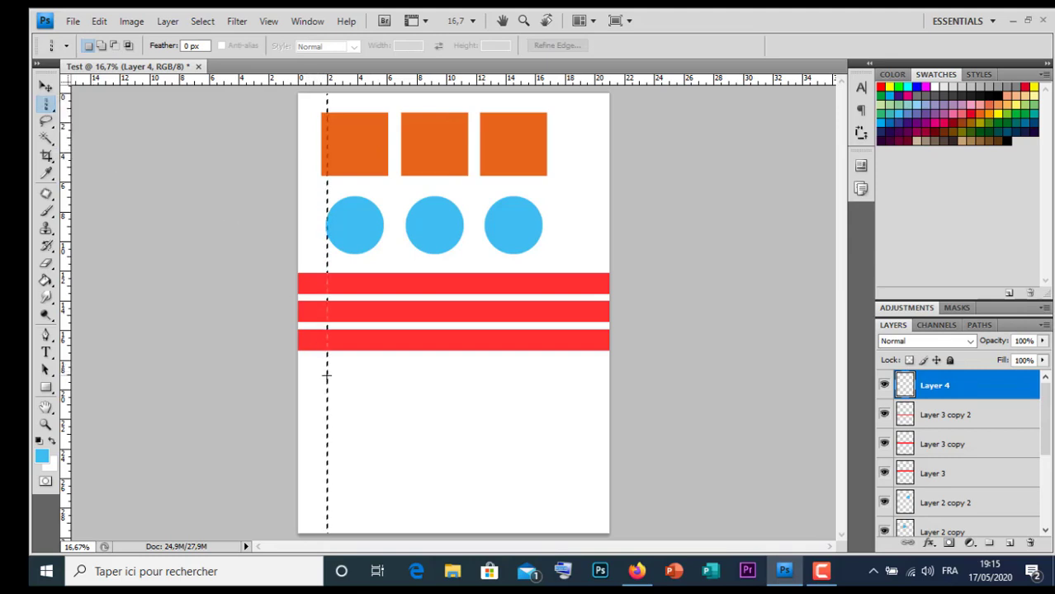
left_click(326, 375)
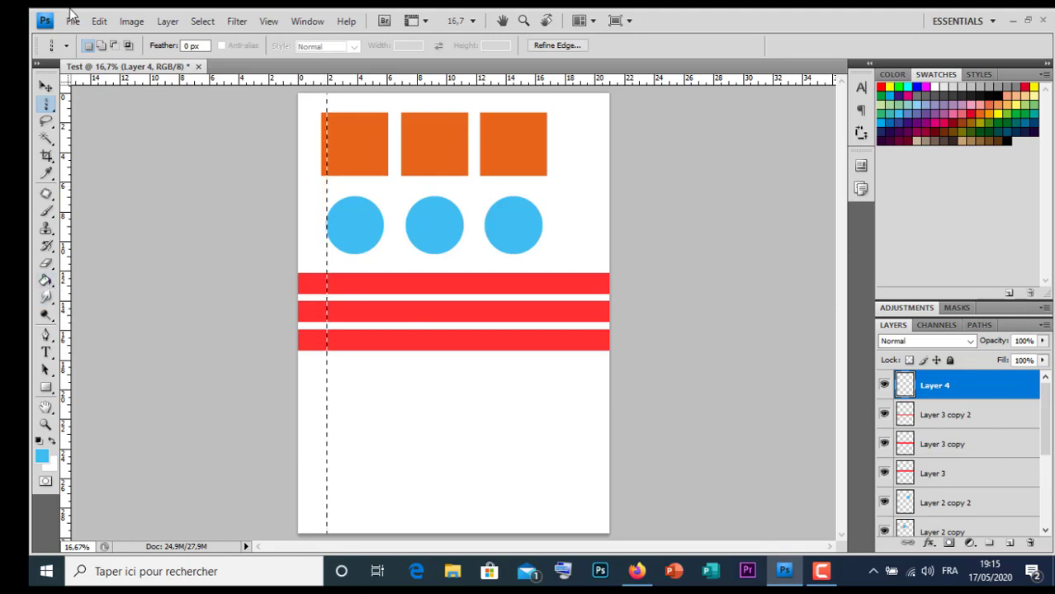
Choose custom colour yellow ffff33 in the Edit > Fill settings
left_click(99, 20)
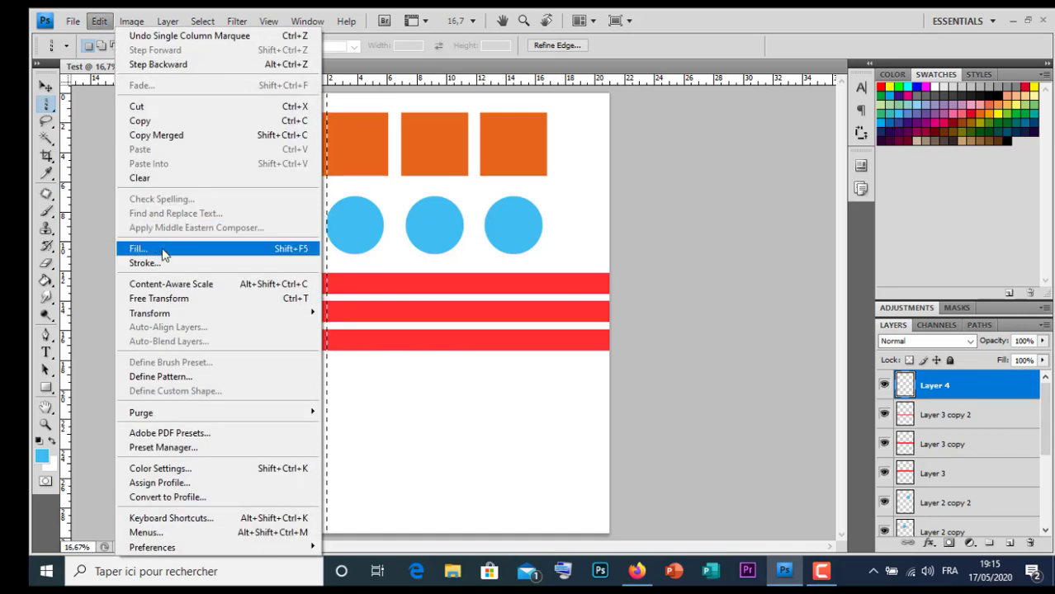
left_click(162, 252)
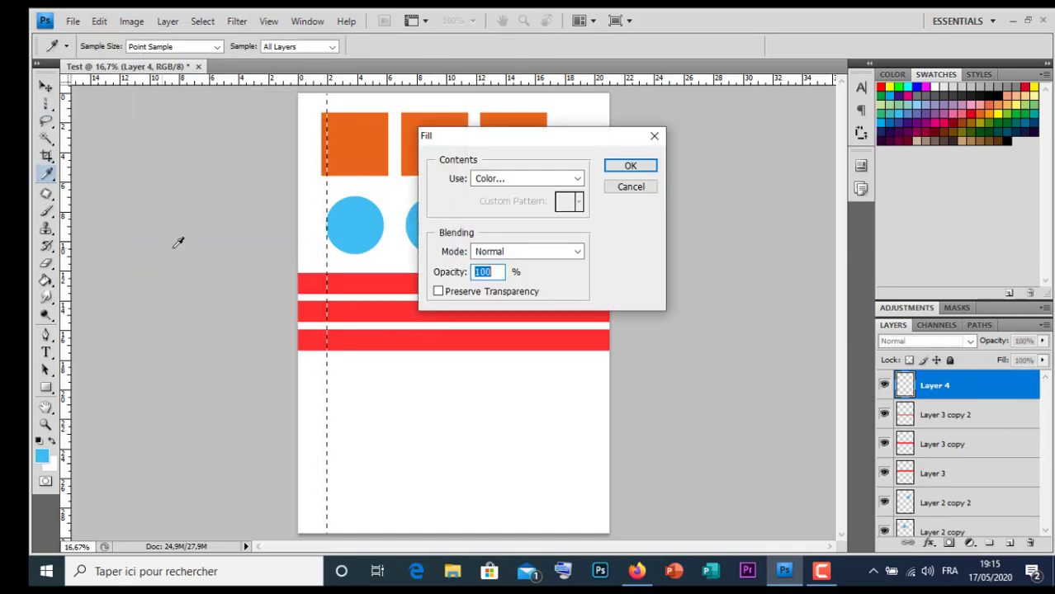
left_click(532, 183)
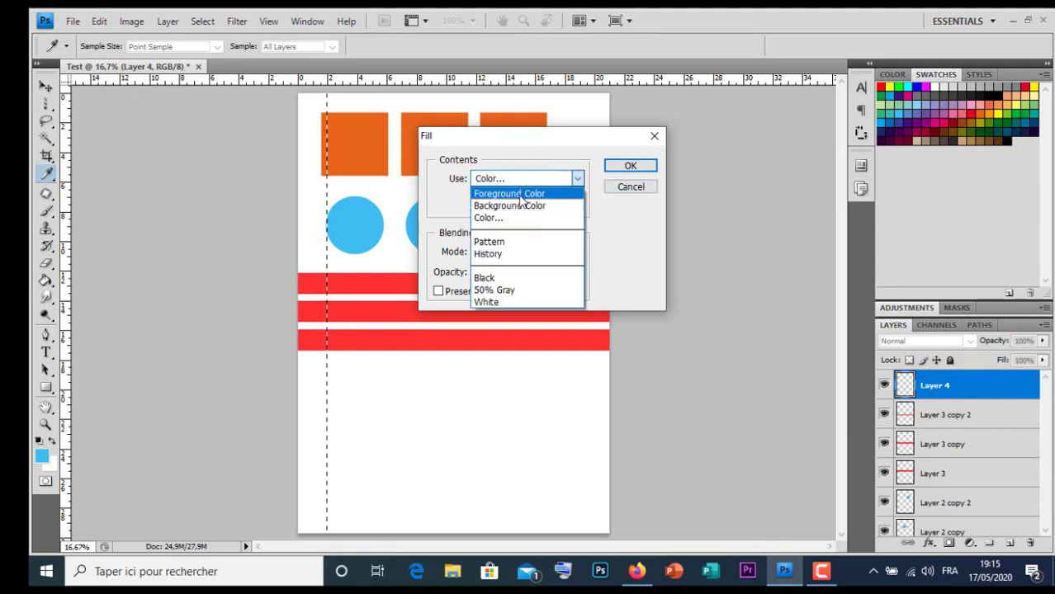
left_click(504, 219)
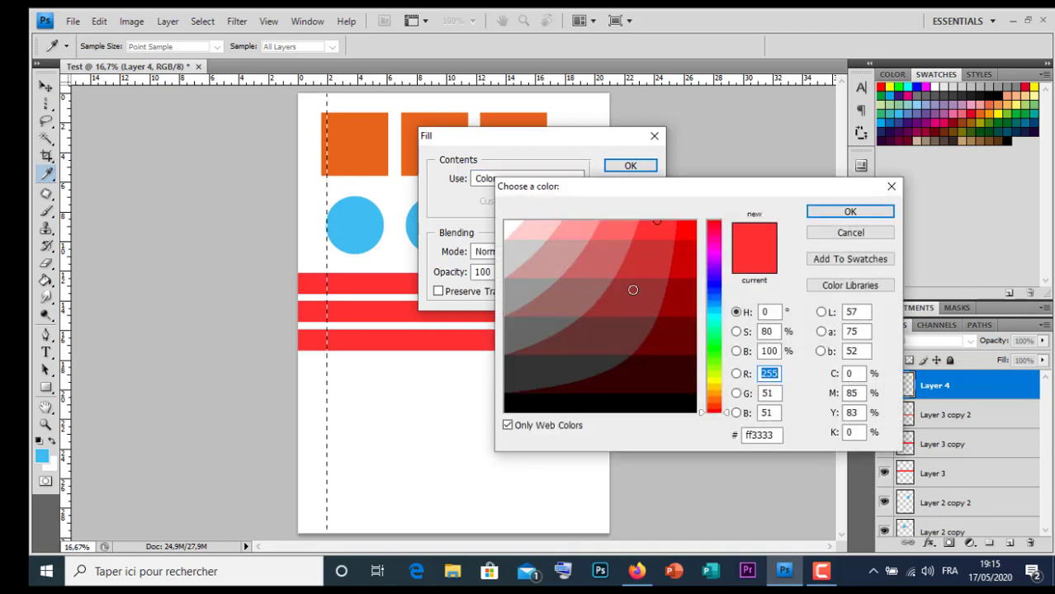
mouse_move(714, 413)
left_mouse_down()
mouse_move(716, 284)
mouse_move(716, 410)
mouse_move(719, 384)
left_mouse_up()
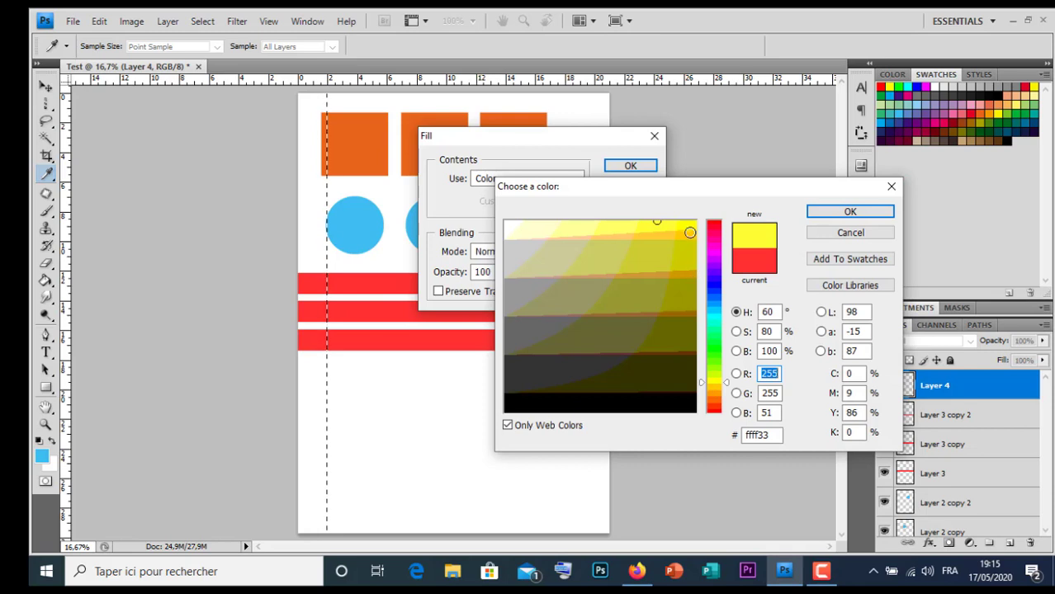
left_click(826, 212)
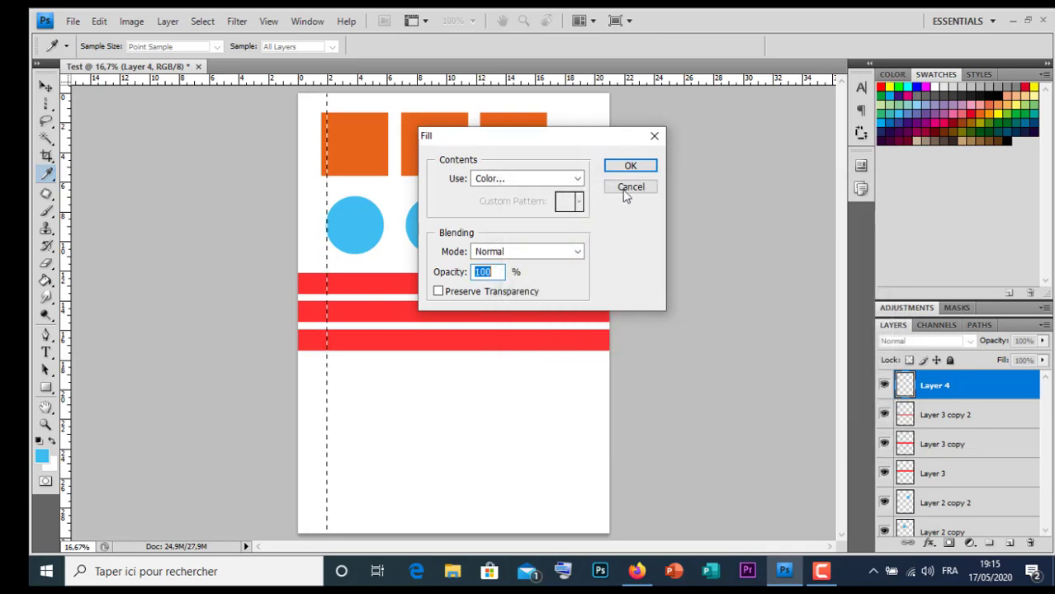
Fill the column yellow, then transform it into a wide bar starting below the red bars
left_click(620, 167)
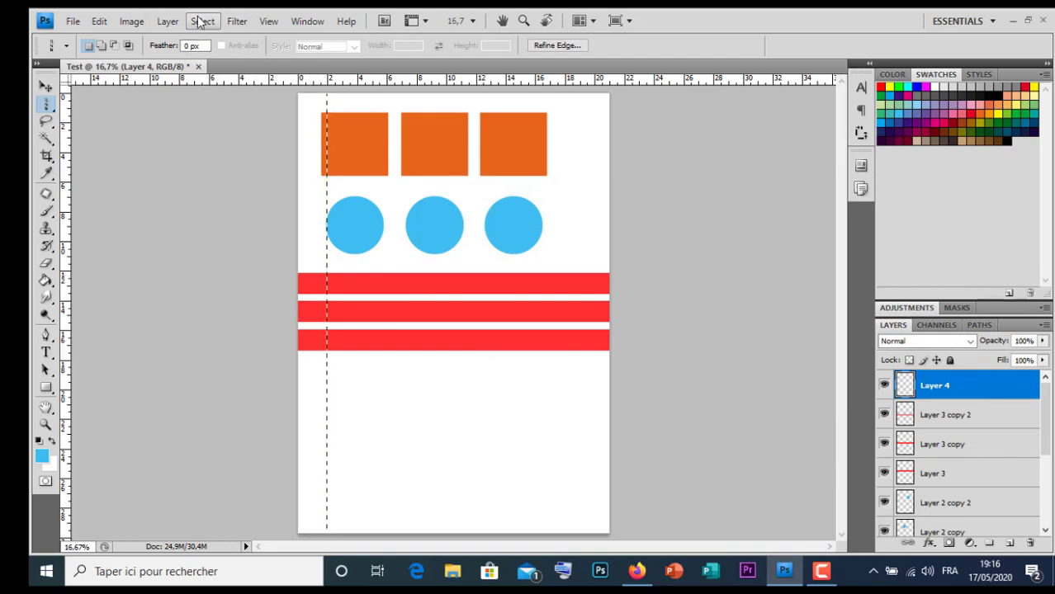
left_click(99, 20)
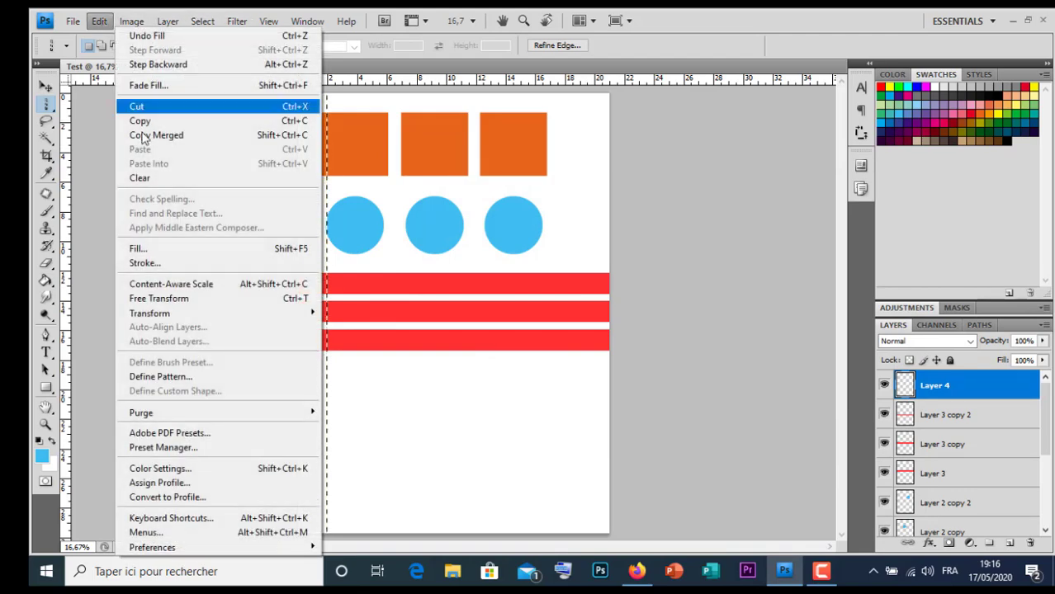
left_click(157, 298)
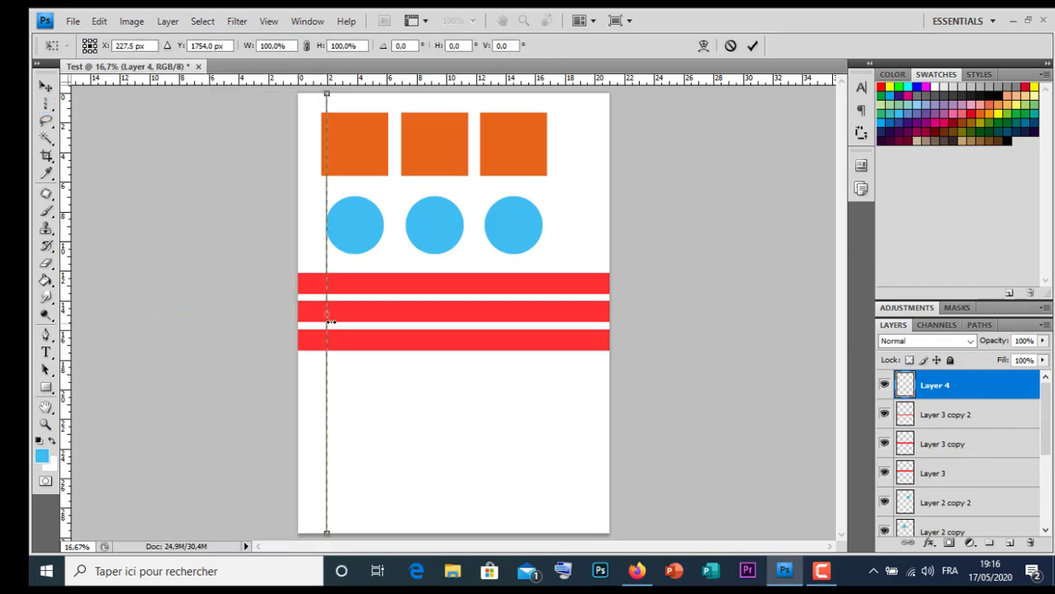
left_click_drag(345, 316, 331, 314)
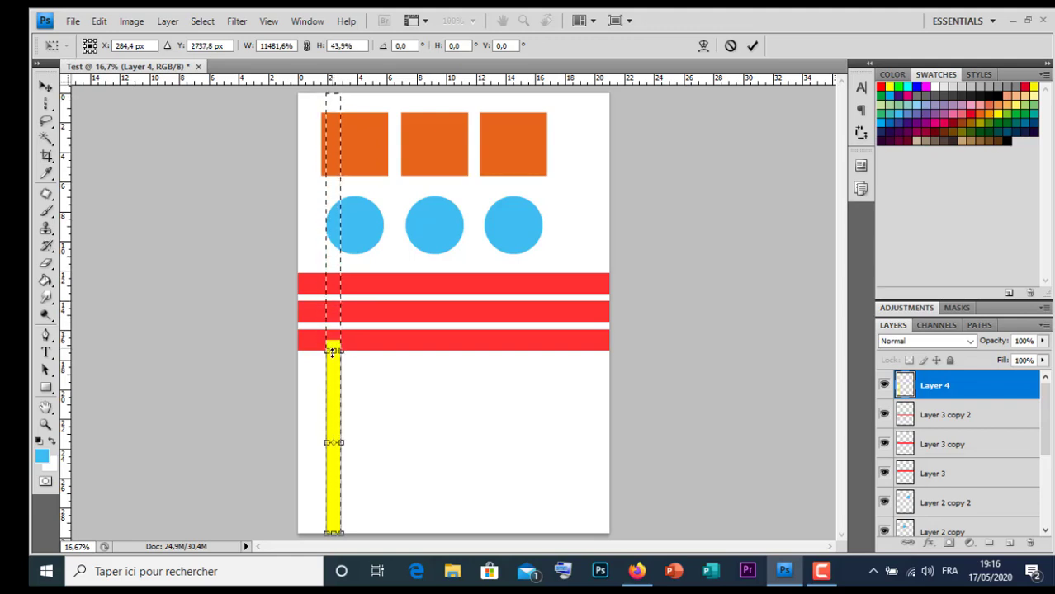
left_click_drag(331, 353, 328, 357)
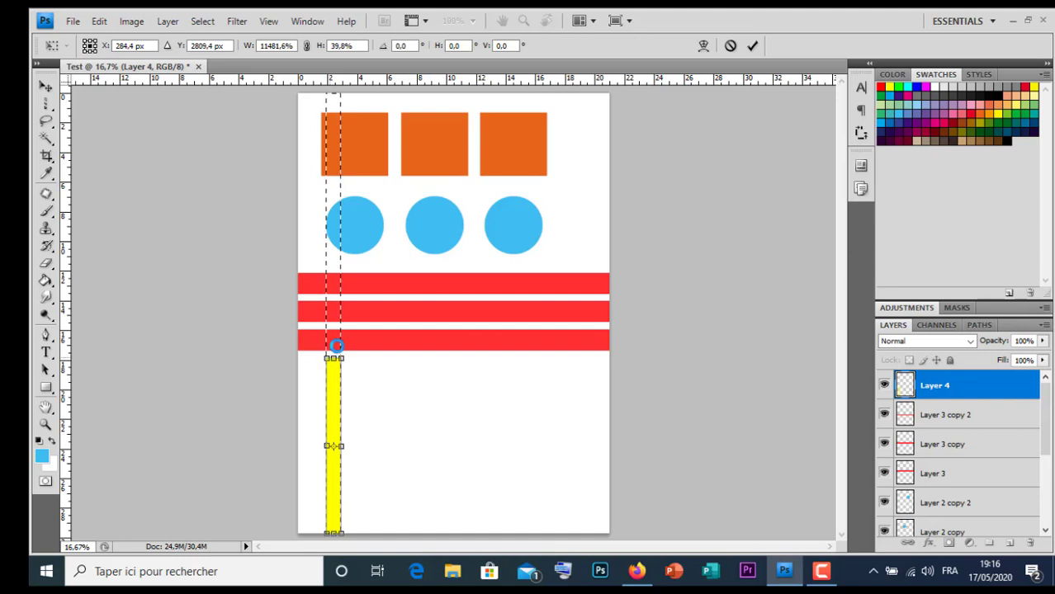
left_click(750, 48)
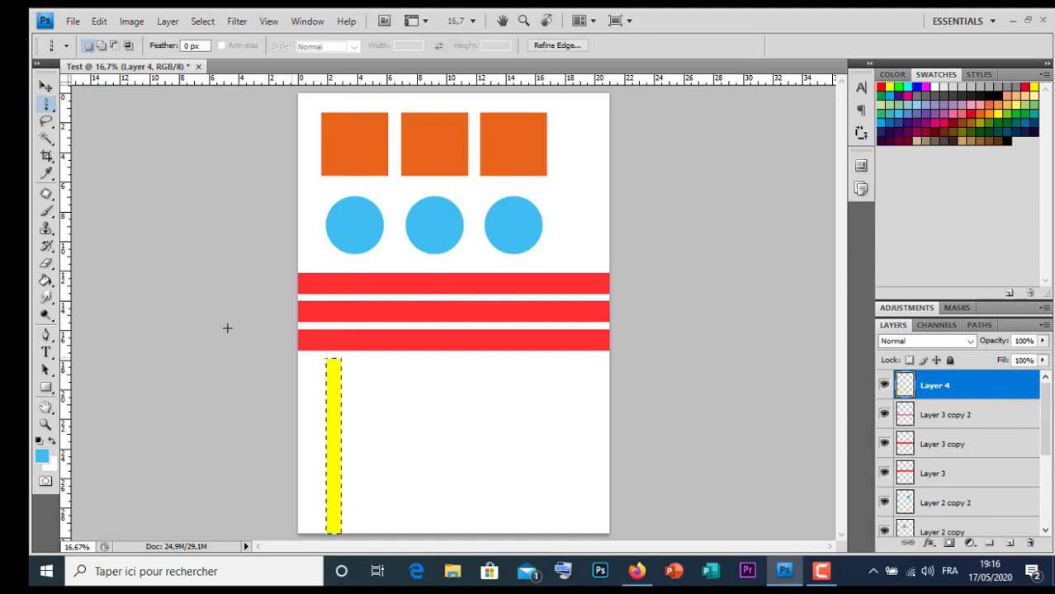
left_click(202, 21)
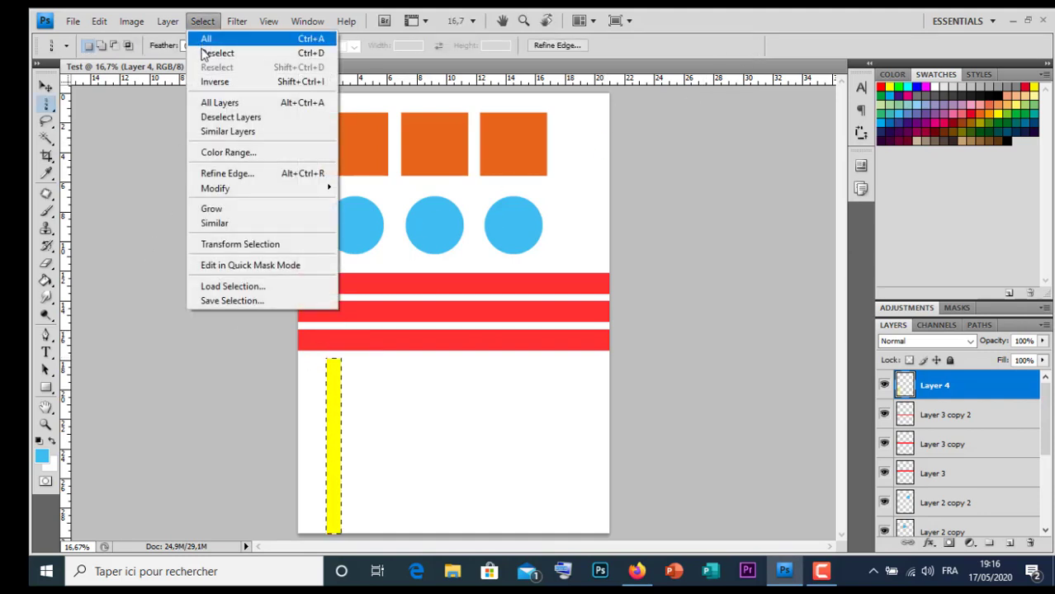
Deselect and duplicate Layer 4 twice, creating Layer 4 copy and Layer 4 copy 2
left_click(204, 54)
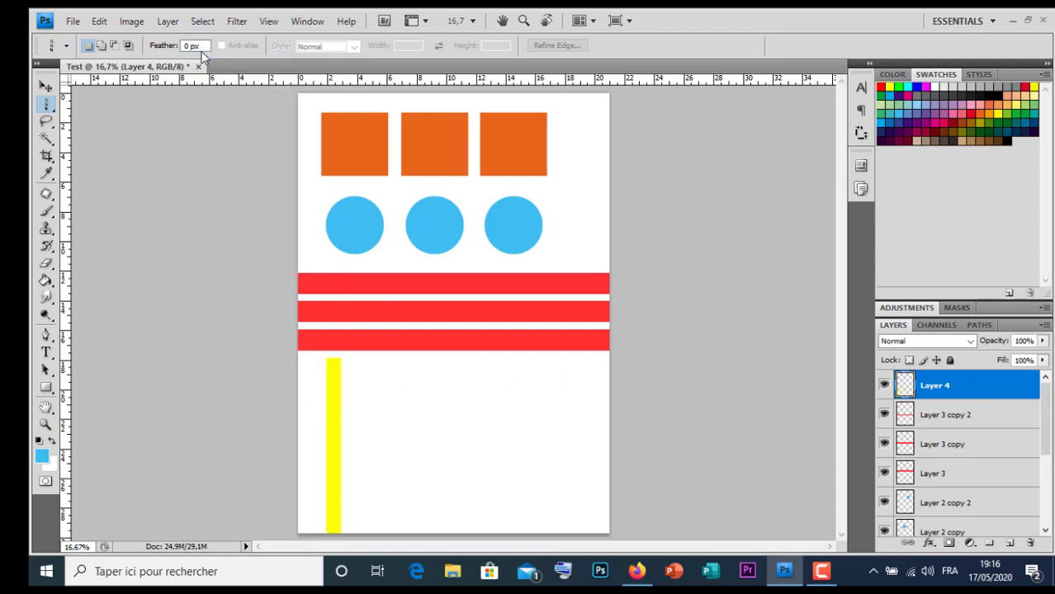
left_click(46, 85)
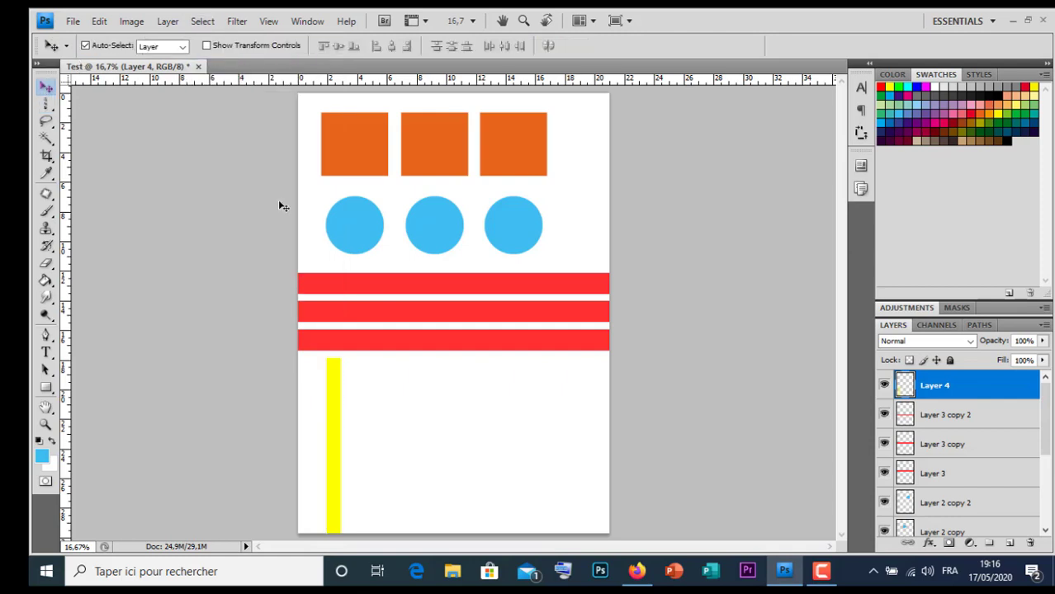
right_click(985, 391)
left_click(977, 89)
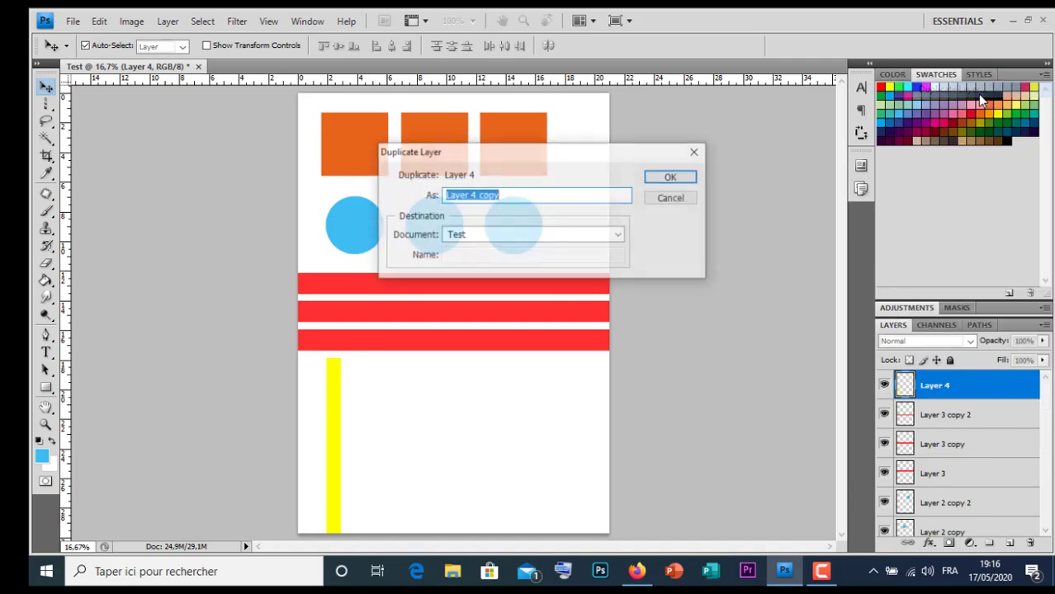
left_click(670, 178)
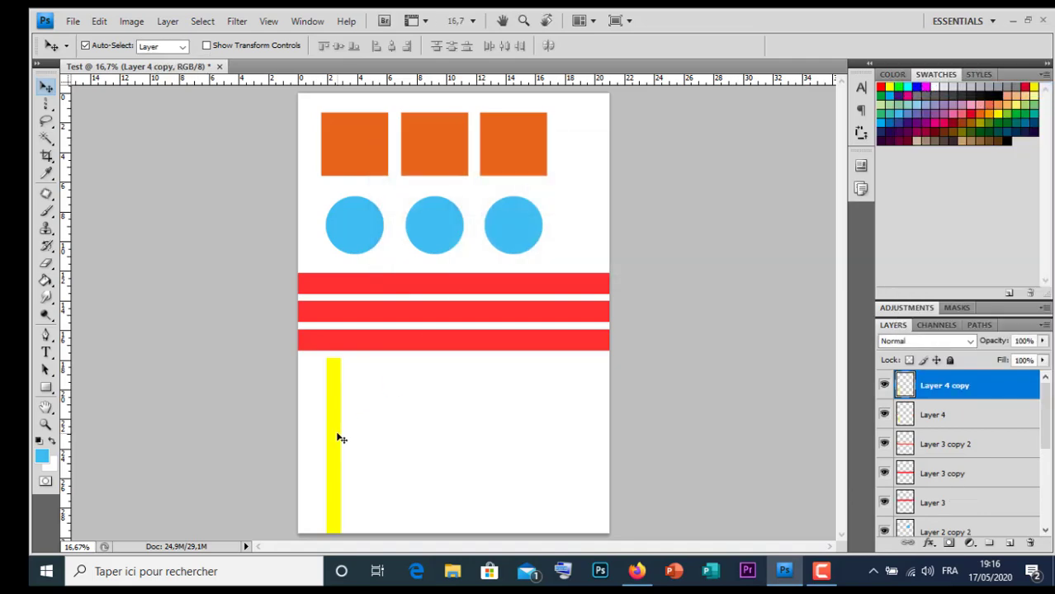
right_click(984, 403)
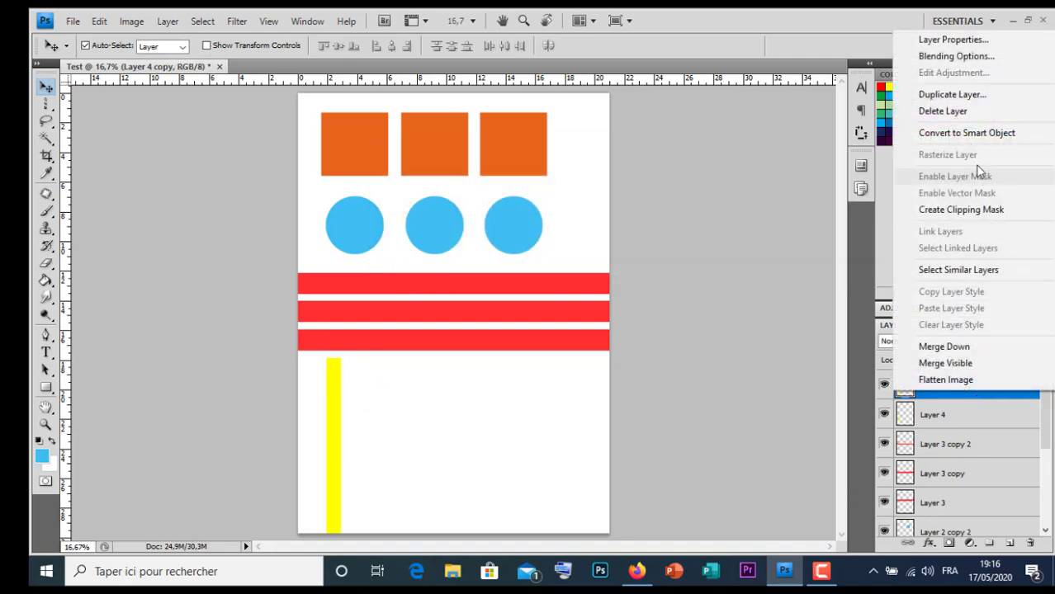
left_click(978, 95)
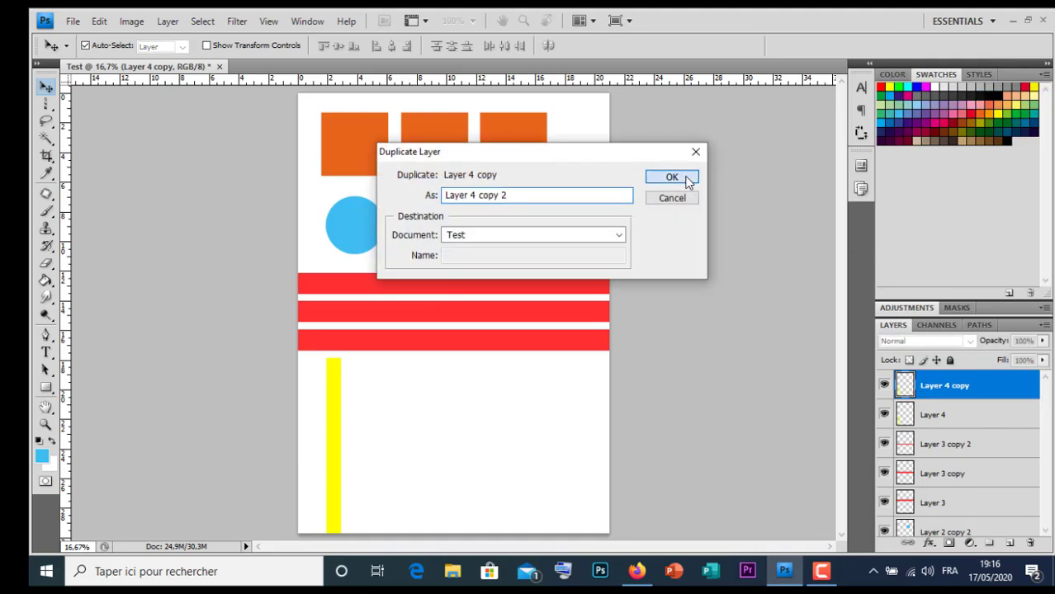
left_click(683, 180)
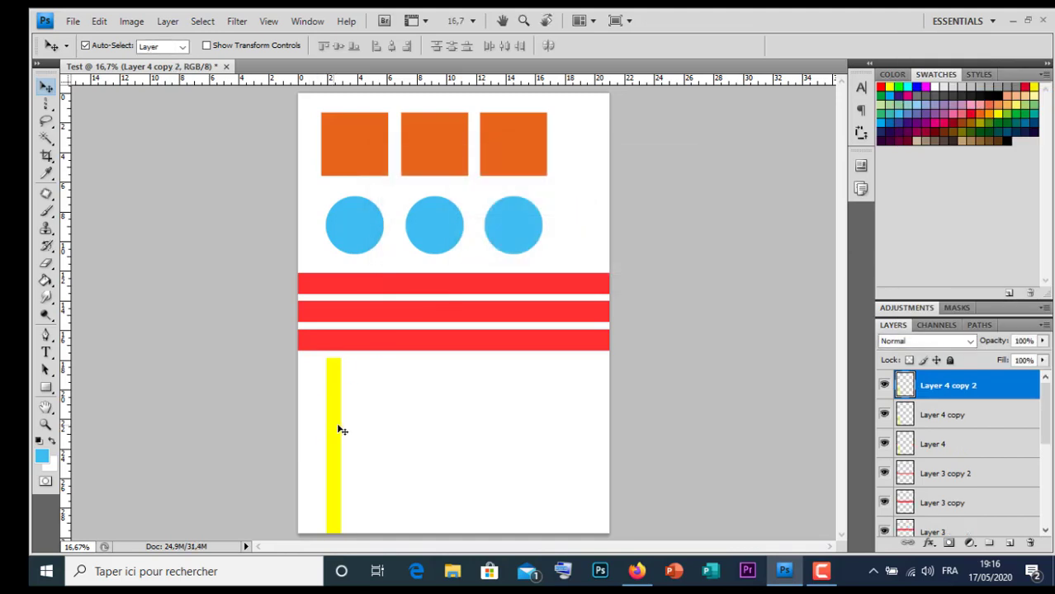
Move the yellow bar copies to the right side and the page centre
left_click_drag(340, 430, 512, 430)
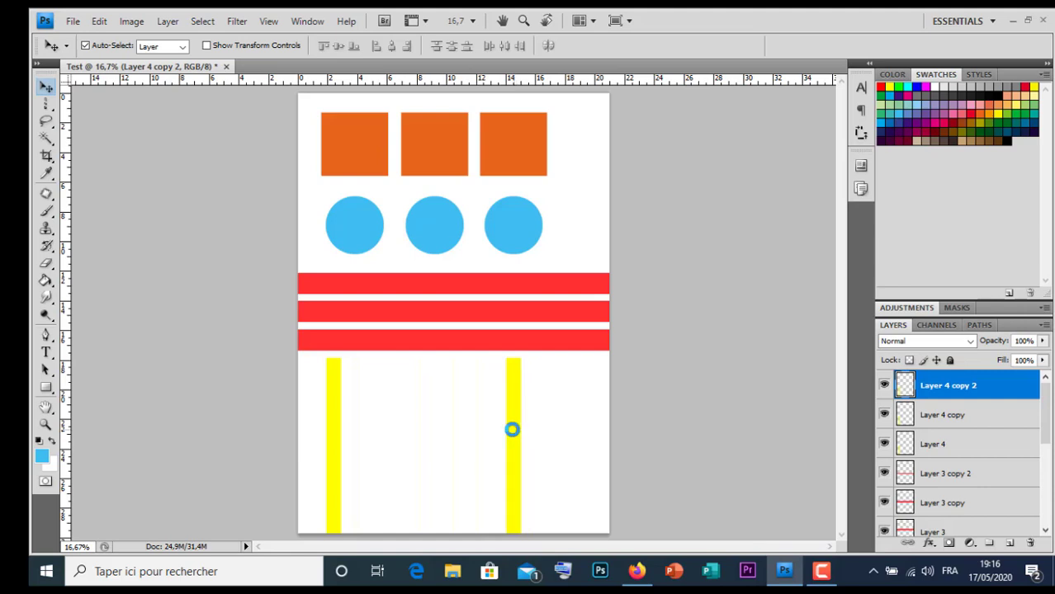
left_click_drag(345, 420, 430, 429)
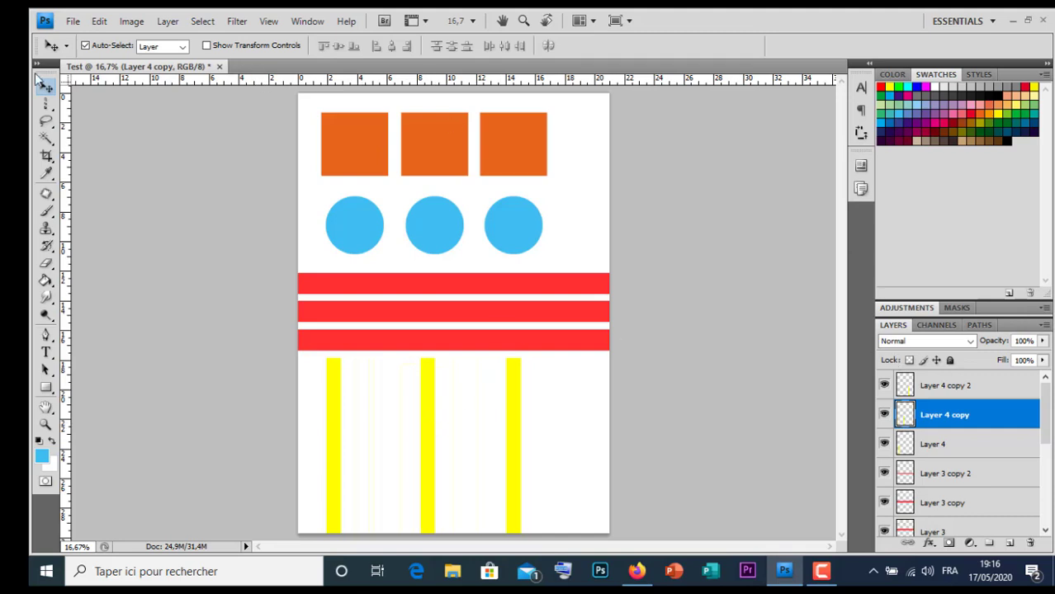
left_click(46, 106)
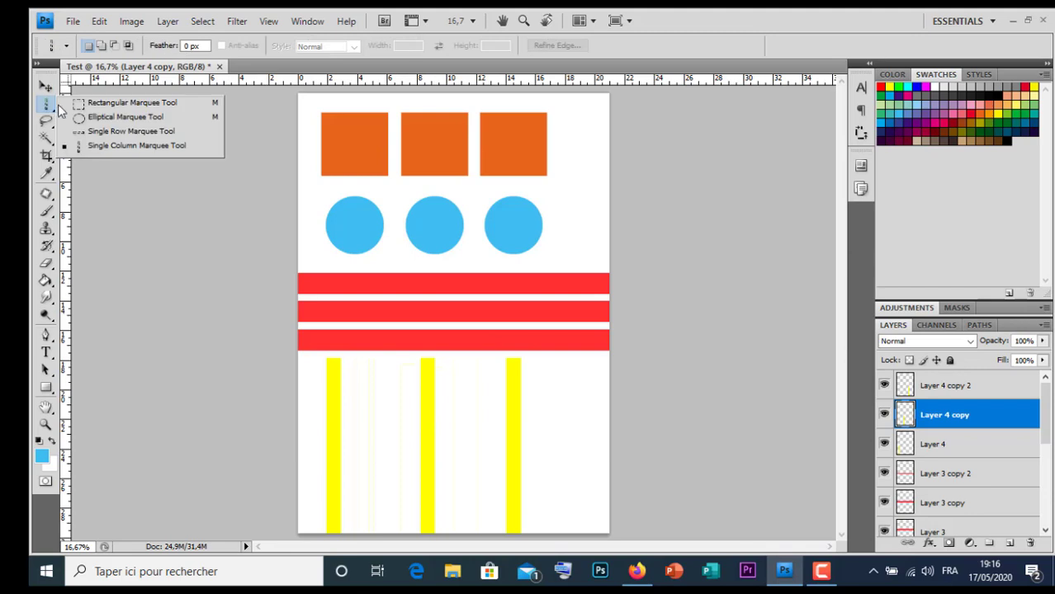
left_click(74, 103)
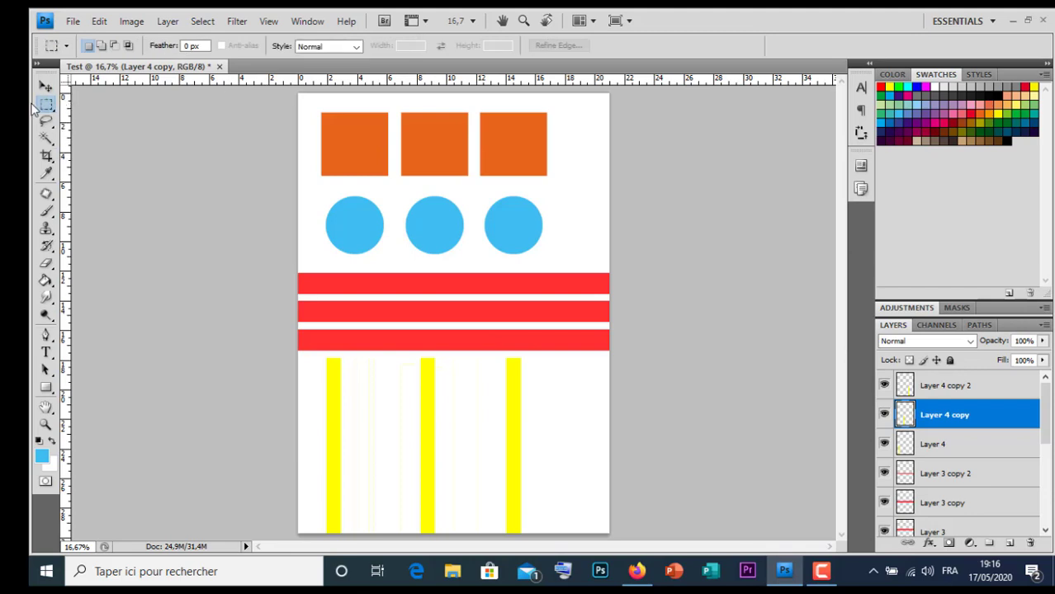
left_click(976, 388)
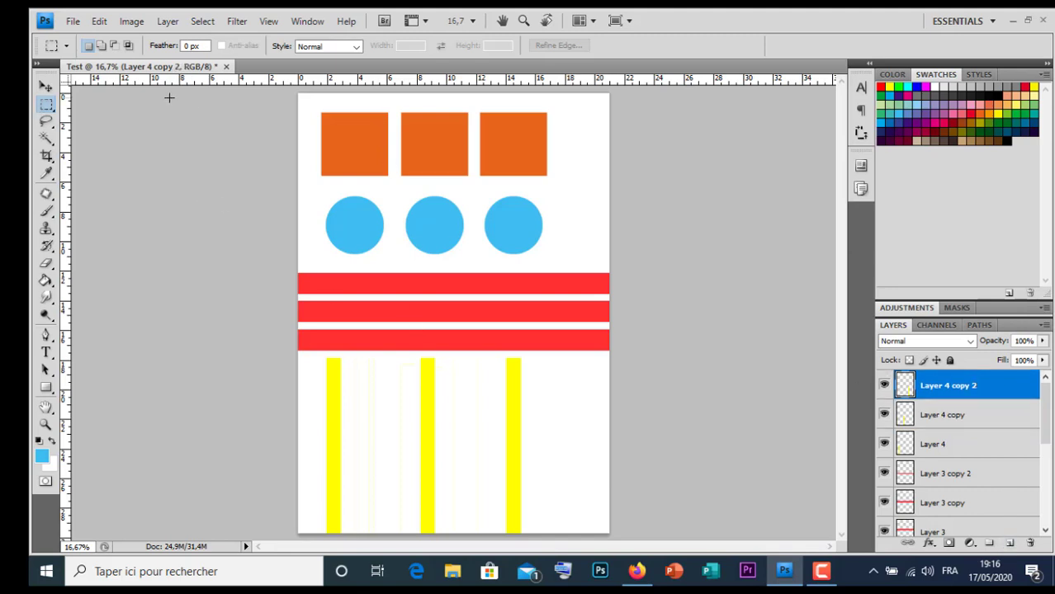
left_click(50, 124)
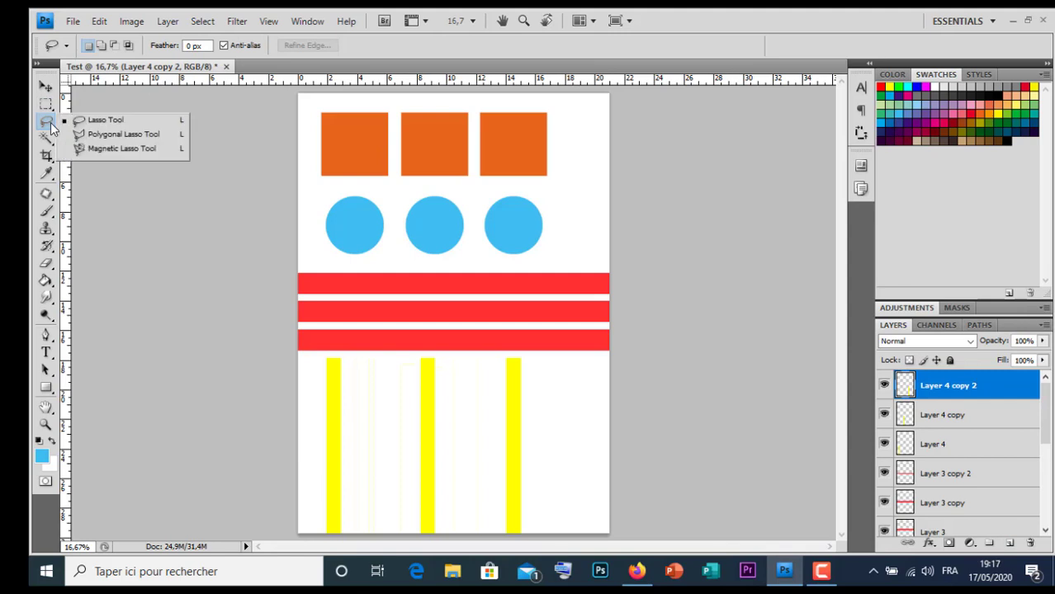
left_click(50, 125)
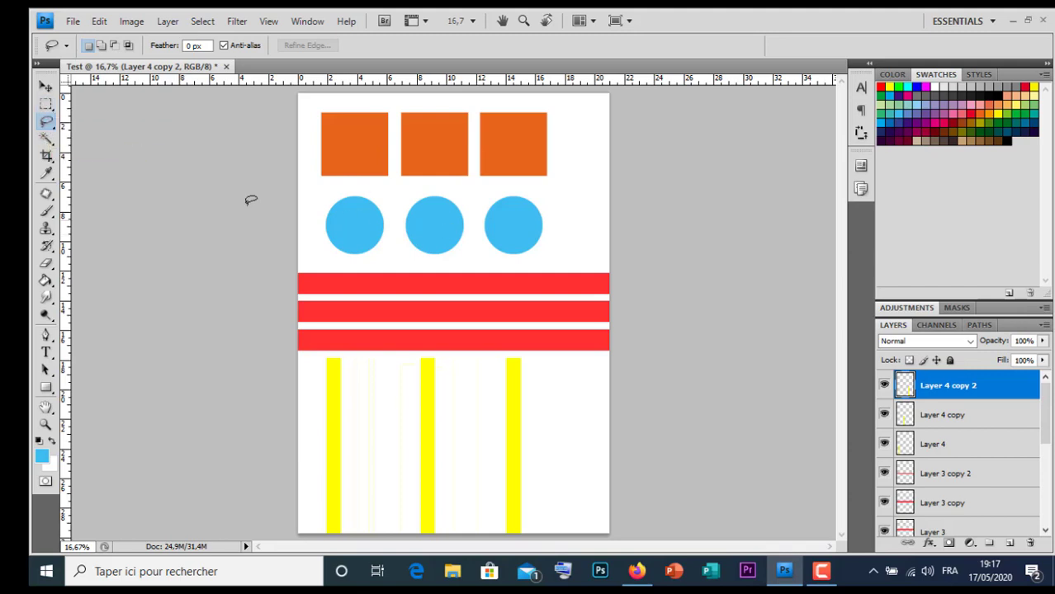
left_click(51, 127)
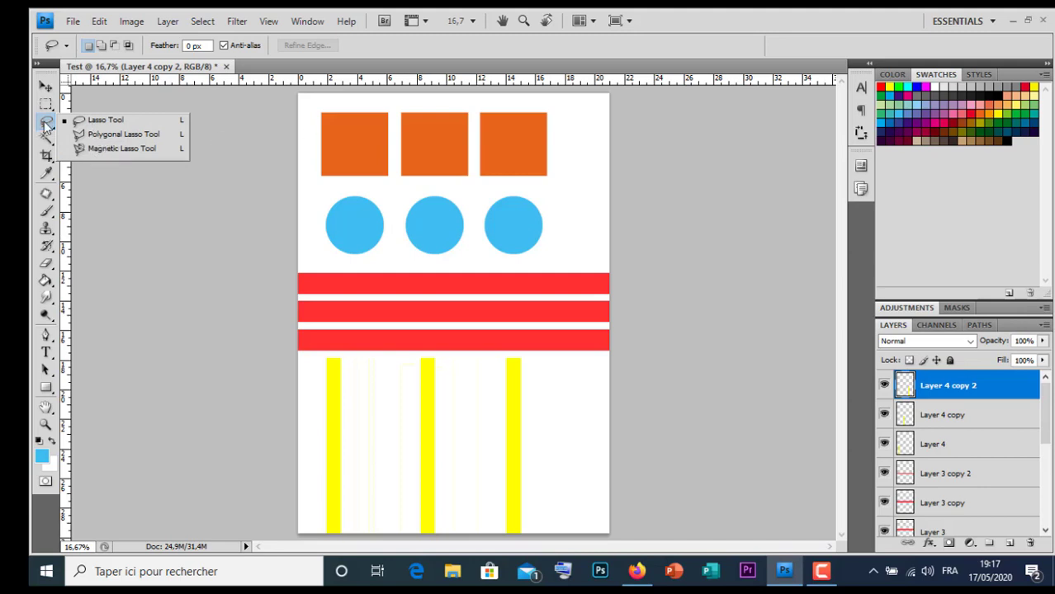
left_click(679, 24)
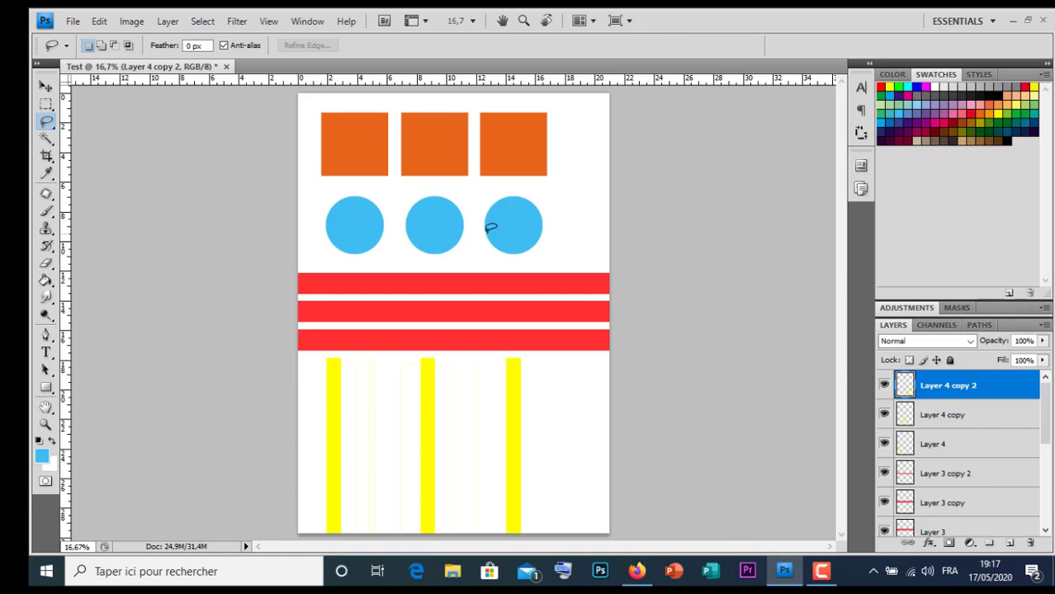
left_click(46, 86)
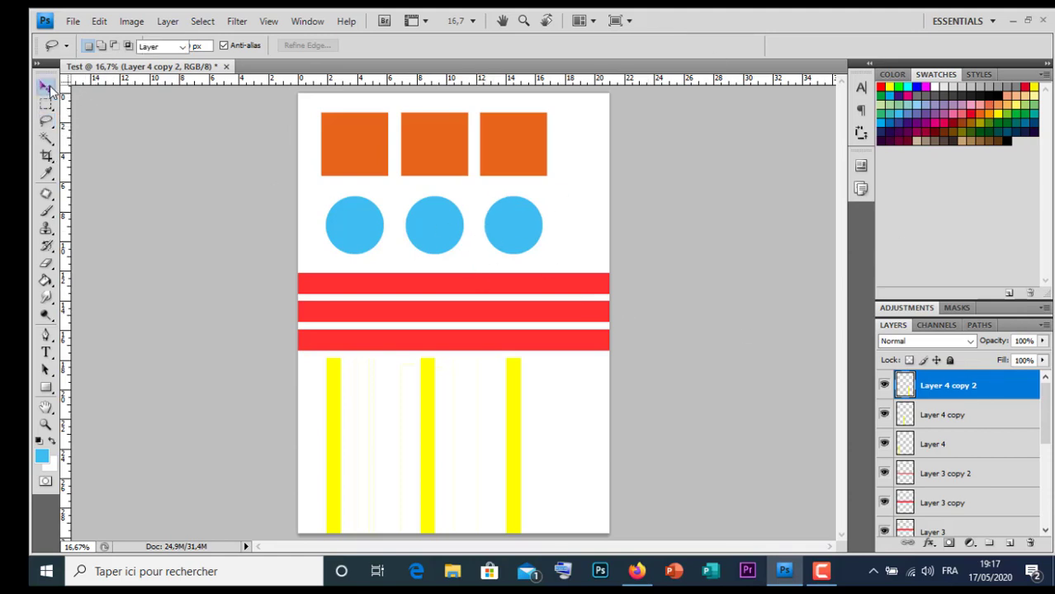
left_click(513, 142)
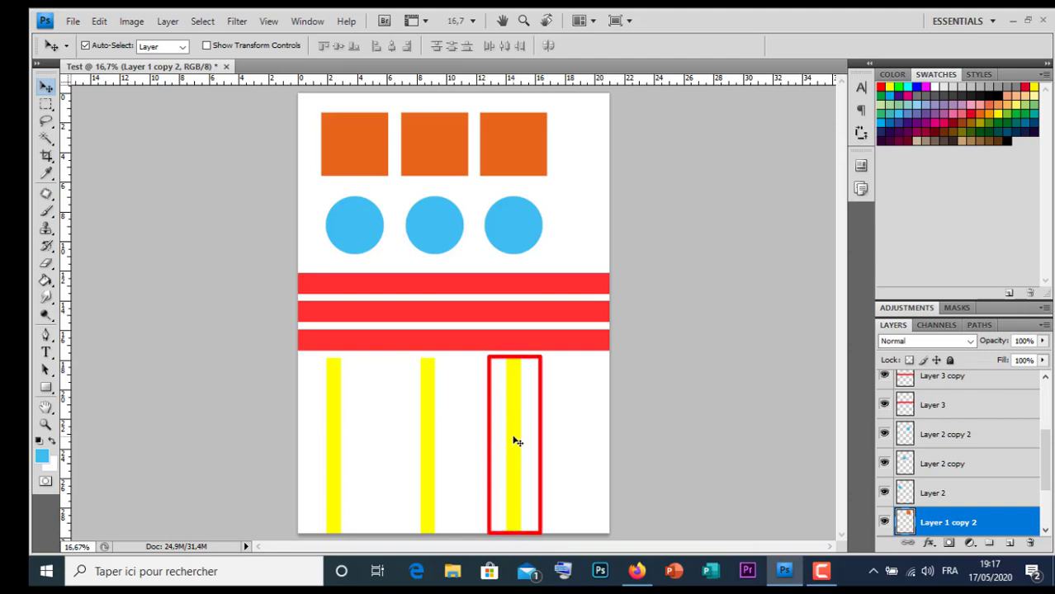
left_click(514, 442)
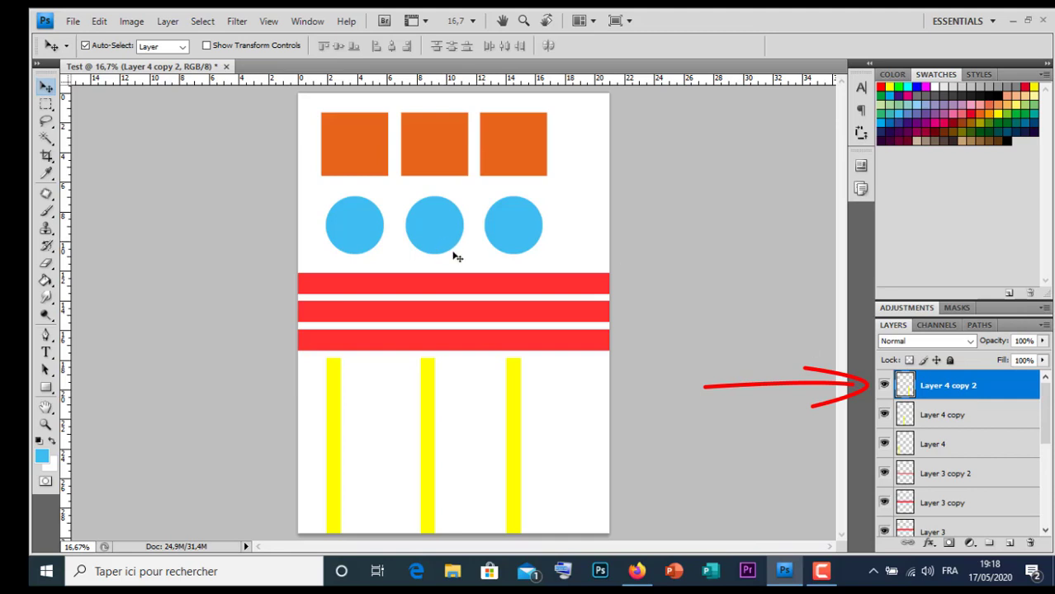
left_click(513, 143)
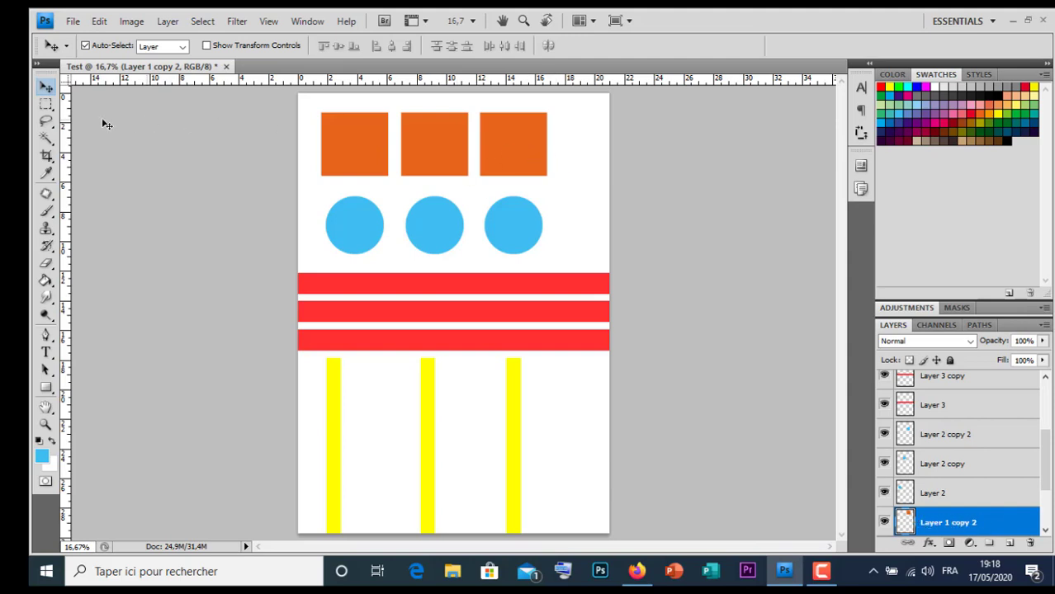
left_click(46, 121)
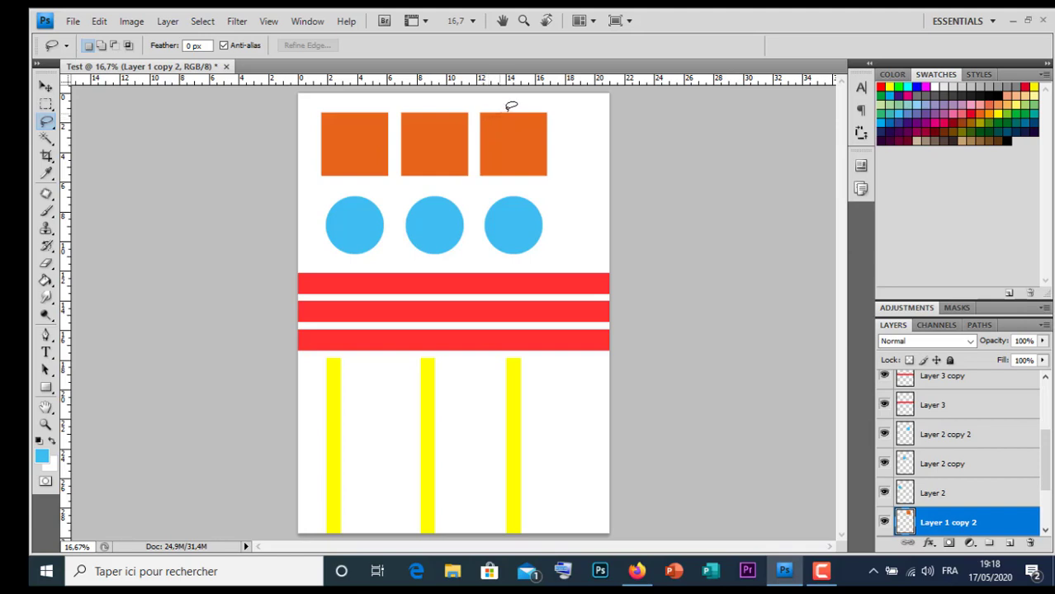
Lasso a freehand selection around the three orange squares and add an empty Layer 5
left_click_drag(505, 110, 550, 144)
mouse_move(526, 174)
left_mouse_down()
mouse_move(508, 178)
mouse_move(471, 128)
mouse_move(495, 112)
mouse_move(483, 95)
mouse_move(400, 101)
mouse_move(384, 186)
mouse_move(318, 175)
mouse_move(312, 140)
mouse_move(336, 102)
mouse_move(376, 102)
mouse_move(400, 120)
mouse_move(401, 153)
mouse_move(419, 173)
mouse_move(529, 190)
mouse_move(571, 177)
left_mouse_up()
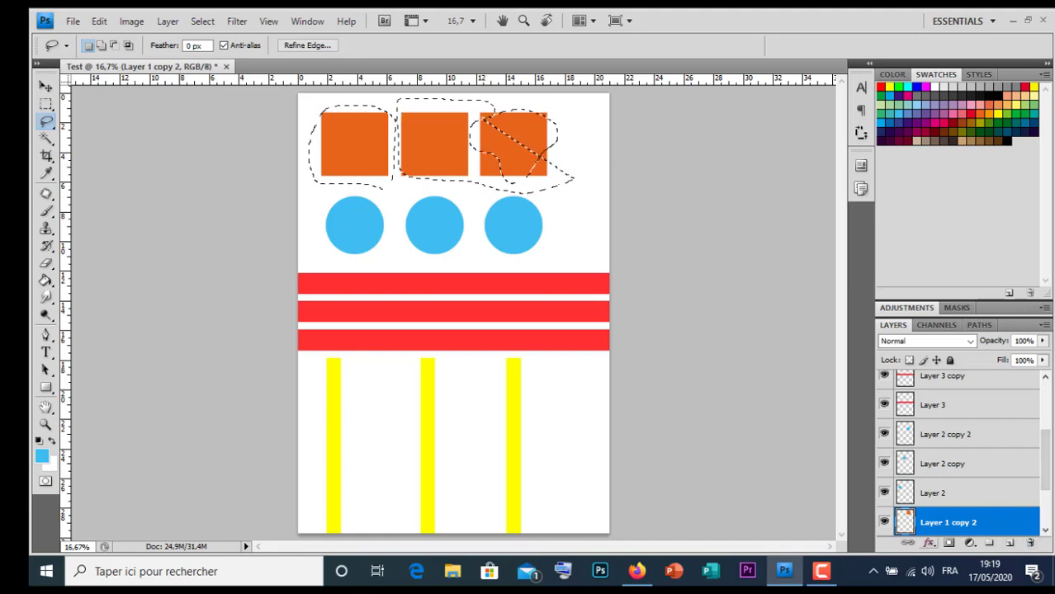
left_click(1009, 545)
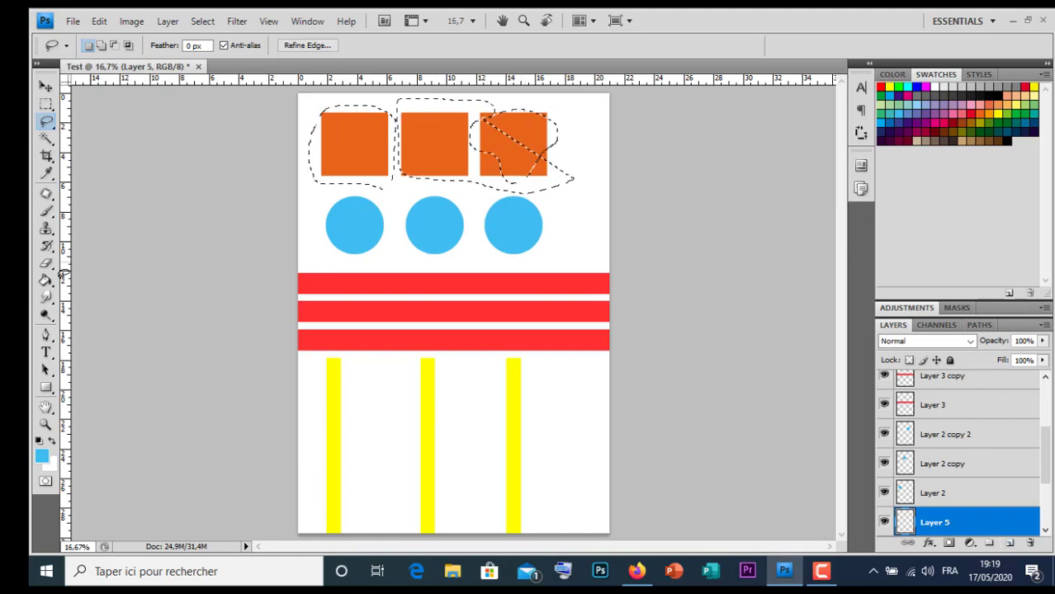
Paint-bucket the lassoed areas solid magenta on Layer 5, then deselect
left_click(97, 22)
left_click(45, 281)
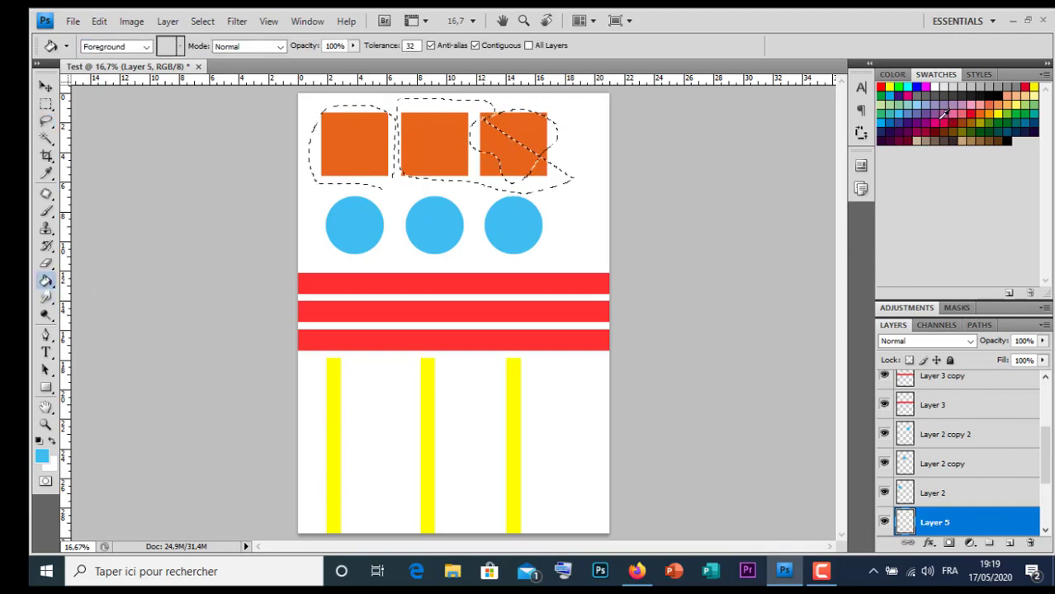
left_click(939, 120)
left_click(454, 116)
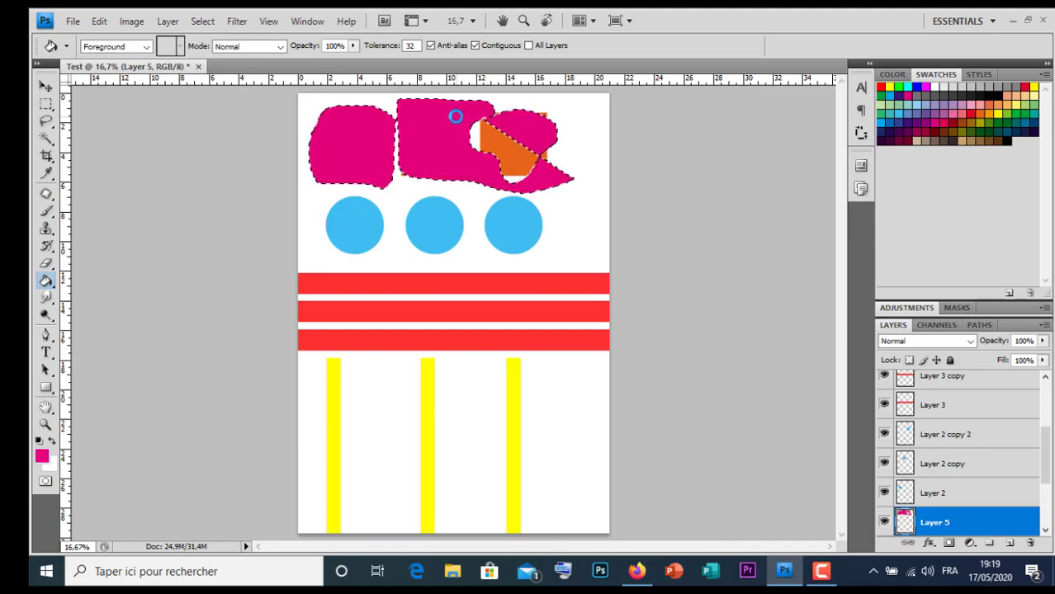
left_click(202, 21)
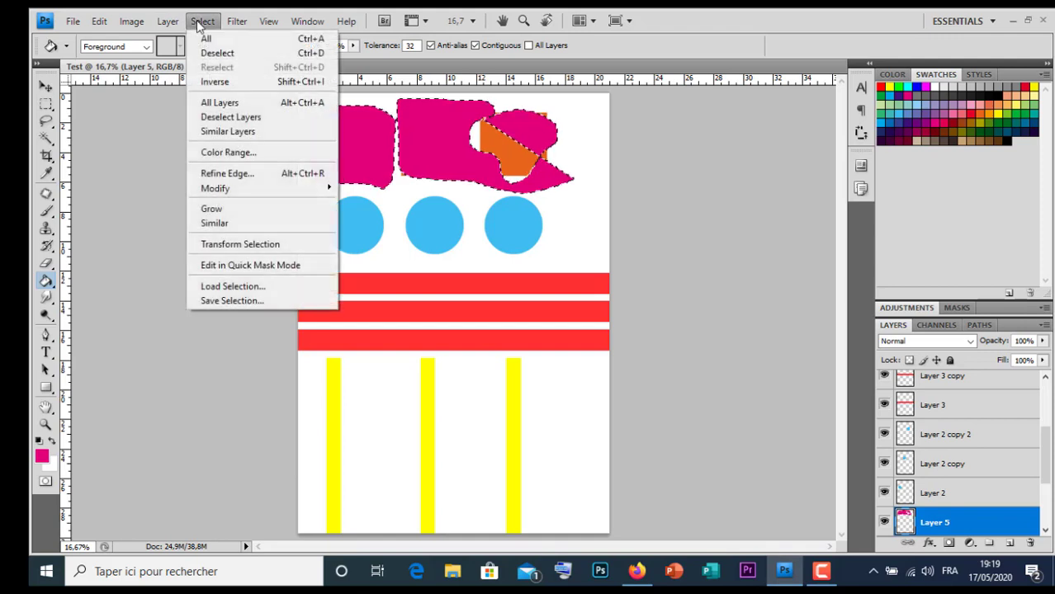
left_click(208, 53)
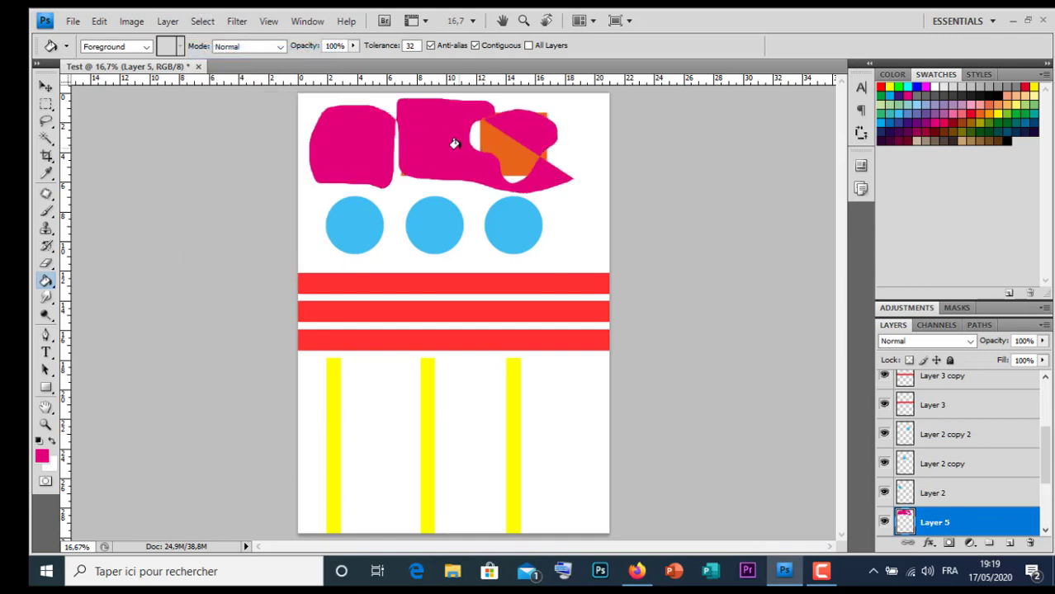
left_click(45, 87)
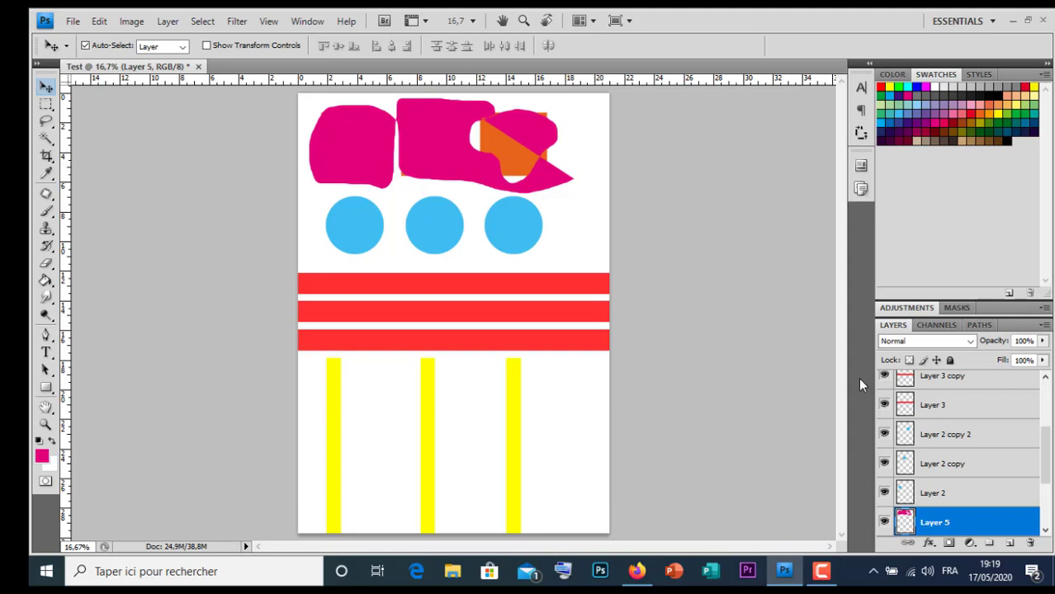
Delete Layer 5 so the magenta blobs disappear from the orange squares
left_click_drag(929, 518, 1029, 543)
left_click(1030, 544)
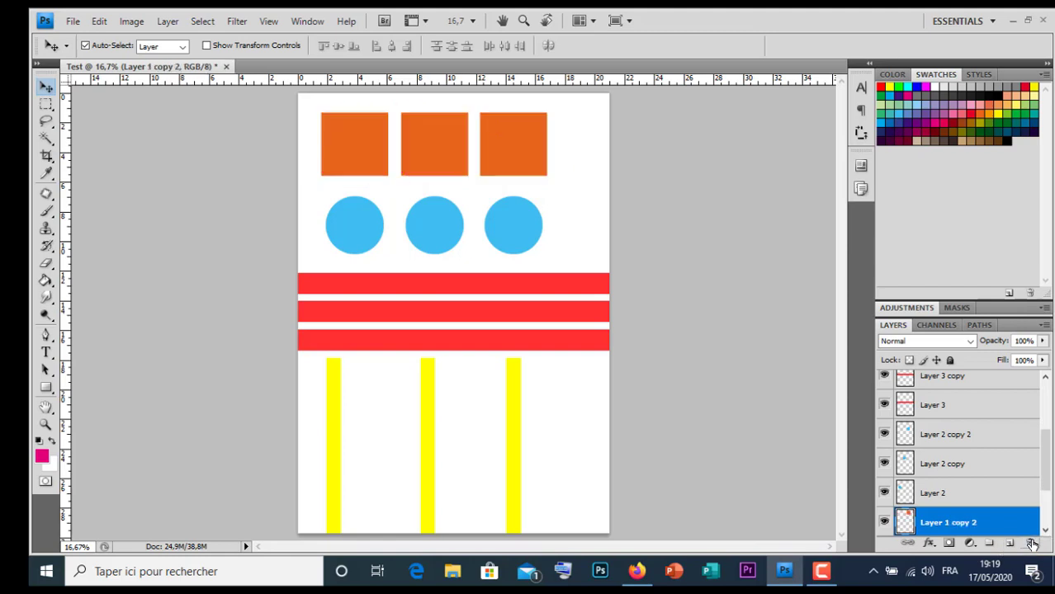
left_click(47, 122)
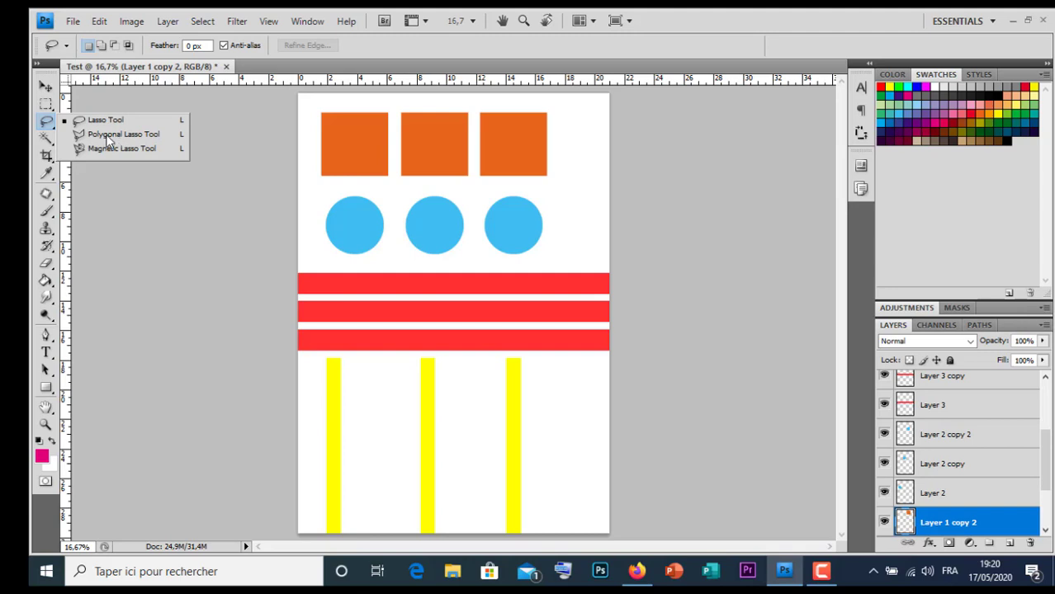
Draw a Polygonal Lasso parallelogram selection across the top row of orange squares
left_click(107, 134)
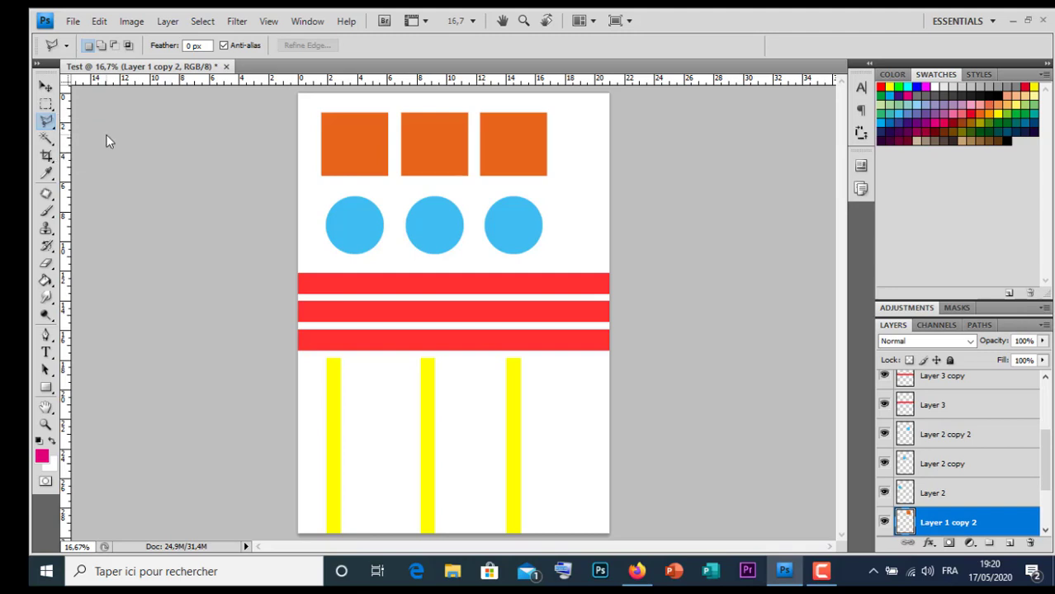
left_click(327, 153)
left_click(549, 166)
left_click(424, 99)
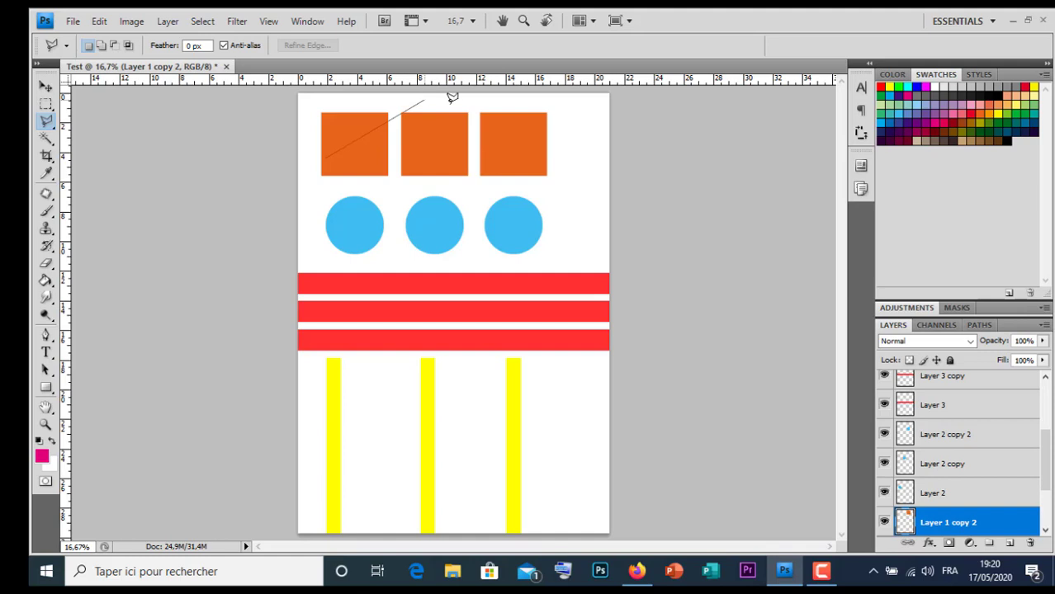
left_click(590, 108)
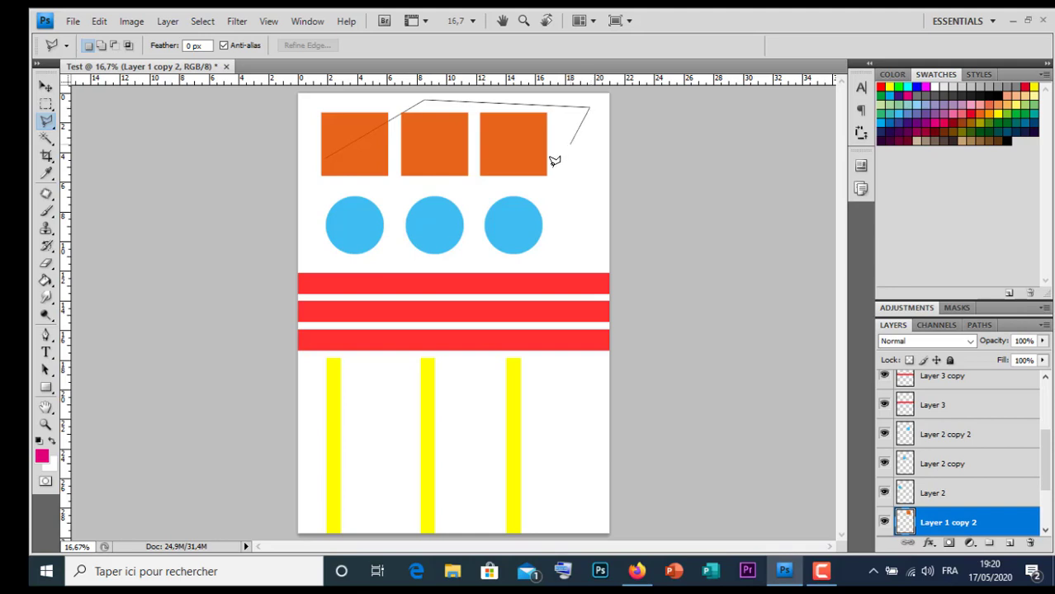
left_click(487, 186)
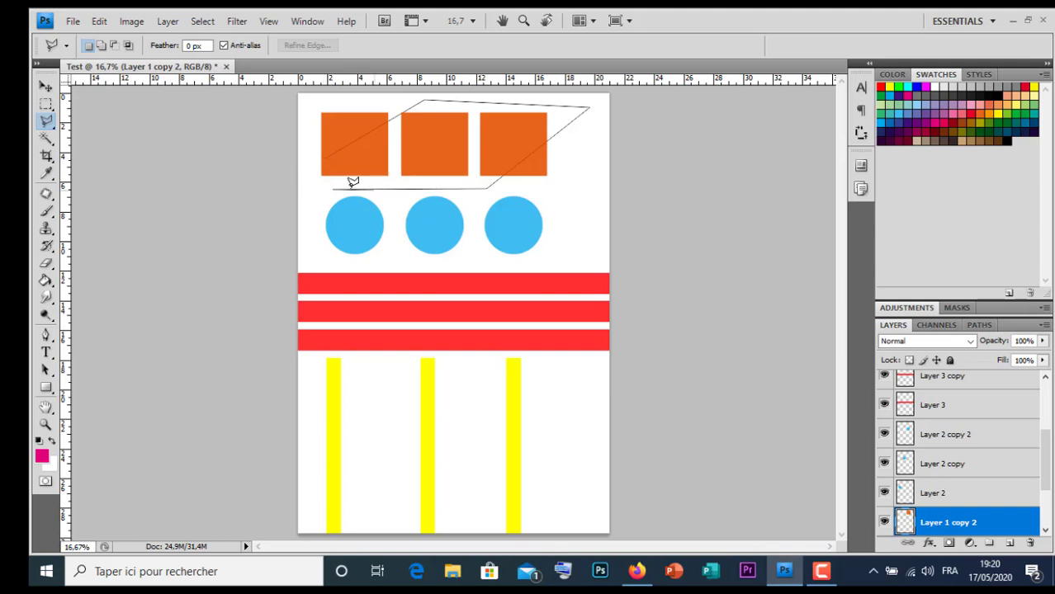
left_click(333, 189)
left_click(329, 152)
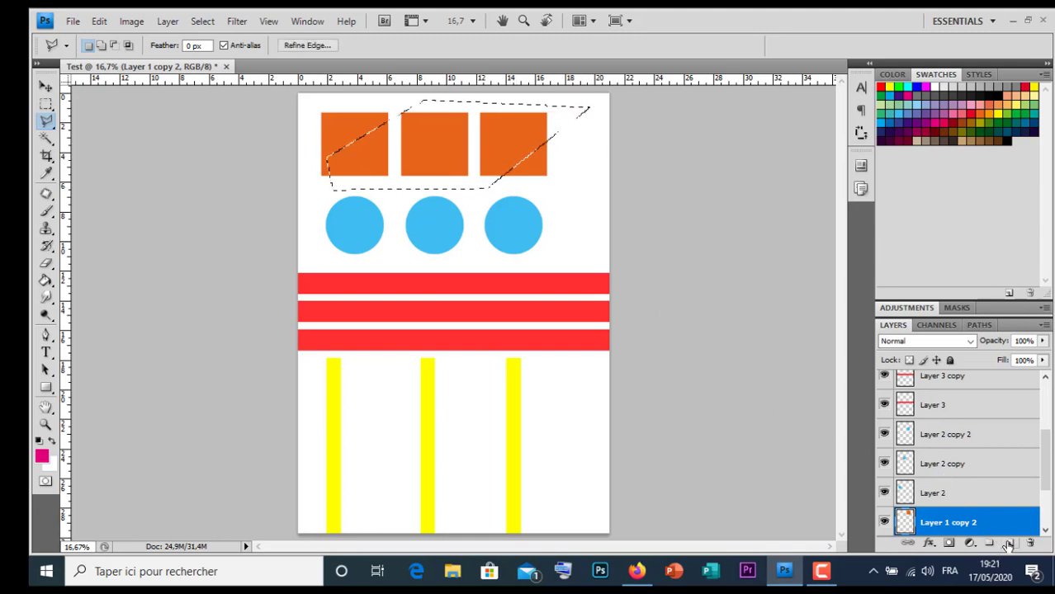
Fill the parallelogram magenta on a new Layer 5, then deselect
left_click(1008, 542)
left_click(46, 280)
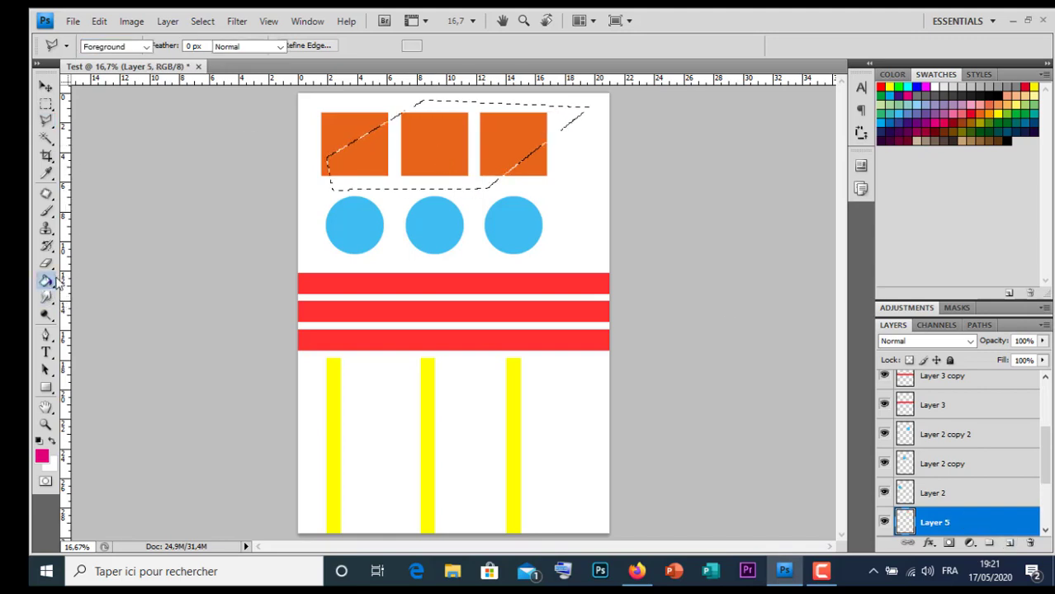
left_click(385, 171)
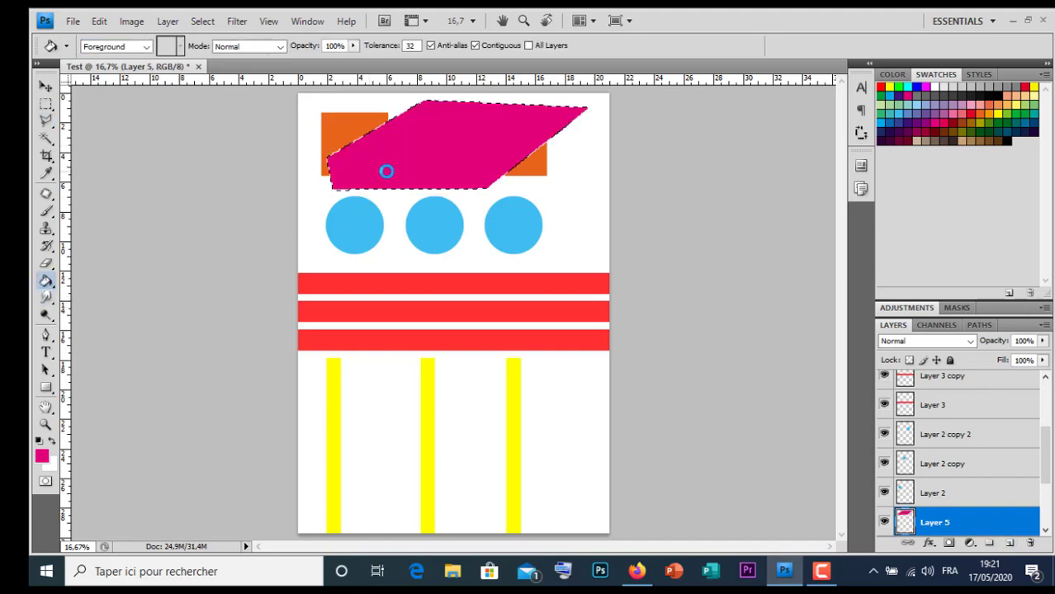
left_click(203, 22)
left_click(213, 52)
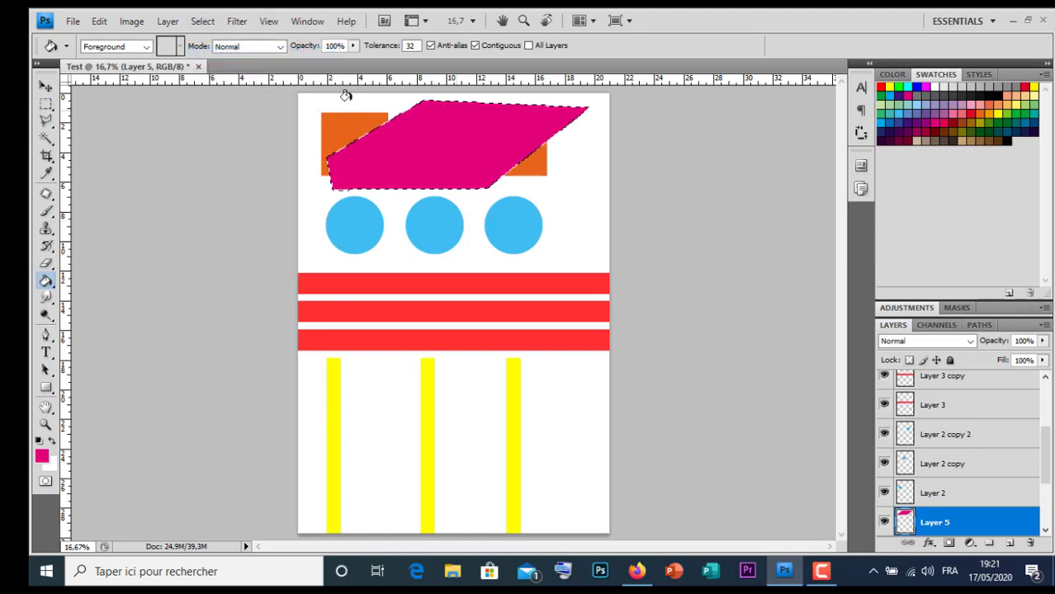
Move the magenta parallelogram to the page bottom and shift the middle and right yellow bars left
left_click(46, 87)
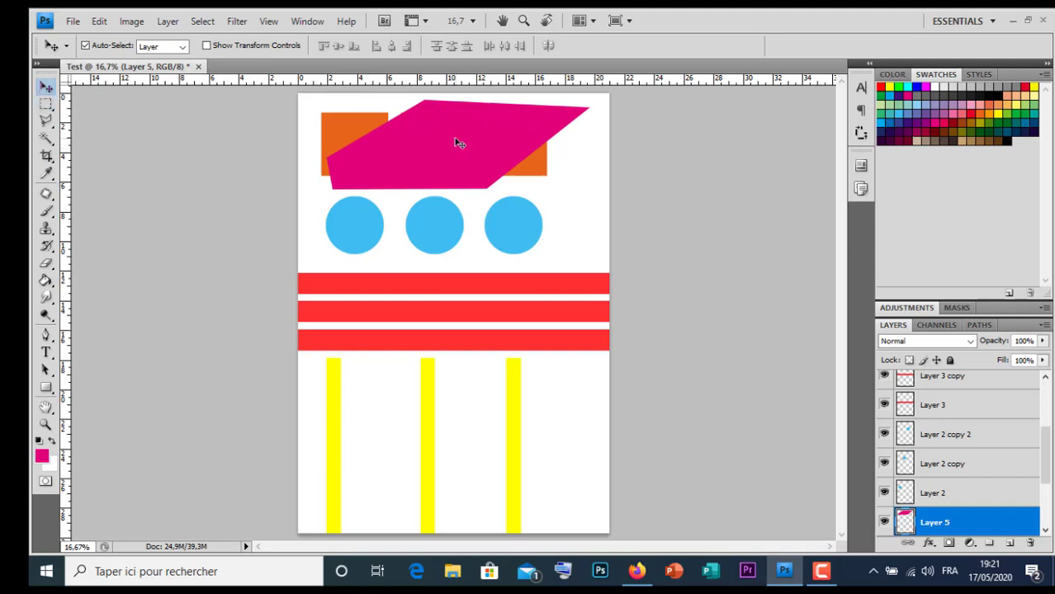
mouse_move(448, 169)
left_mouse_down()
mouse_move(444, 507)
mouse_move(416, 515)
left_mouse_up()
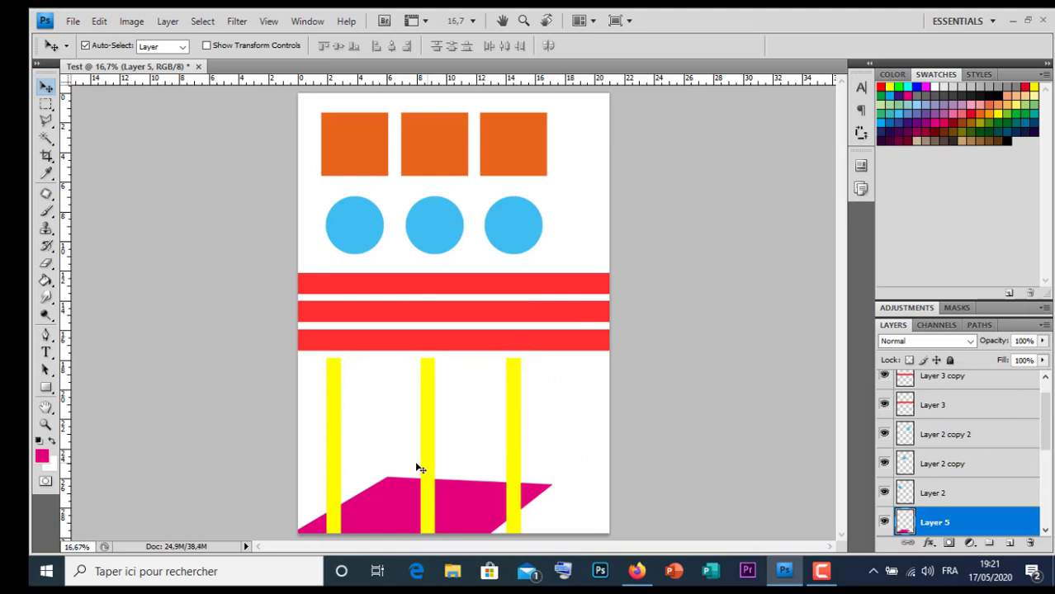
left_click_drag(417, 468, 390, 467)
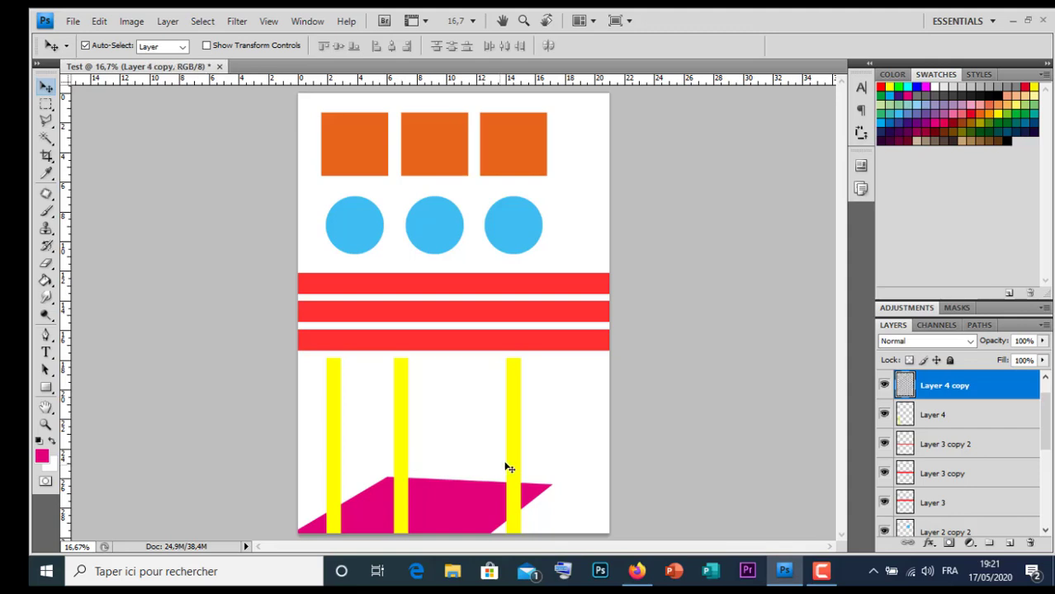
left_click_drag(510, 468, 465, 466)
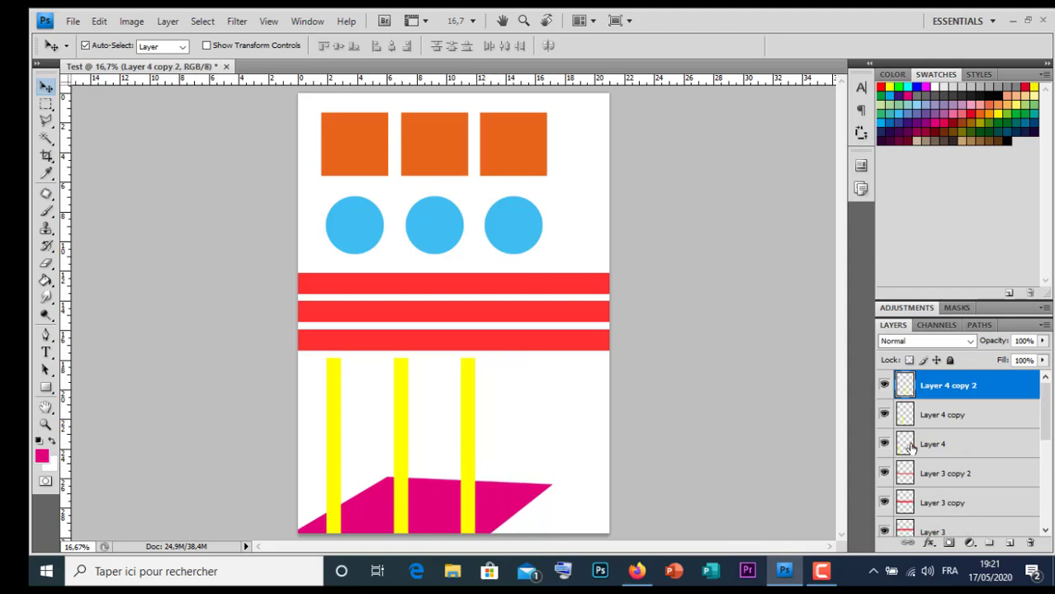
left_click(498, 502)
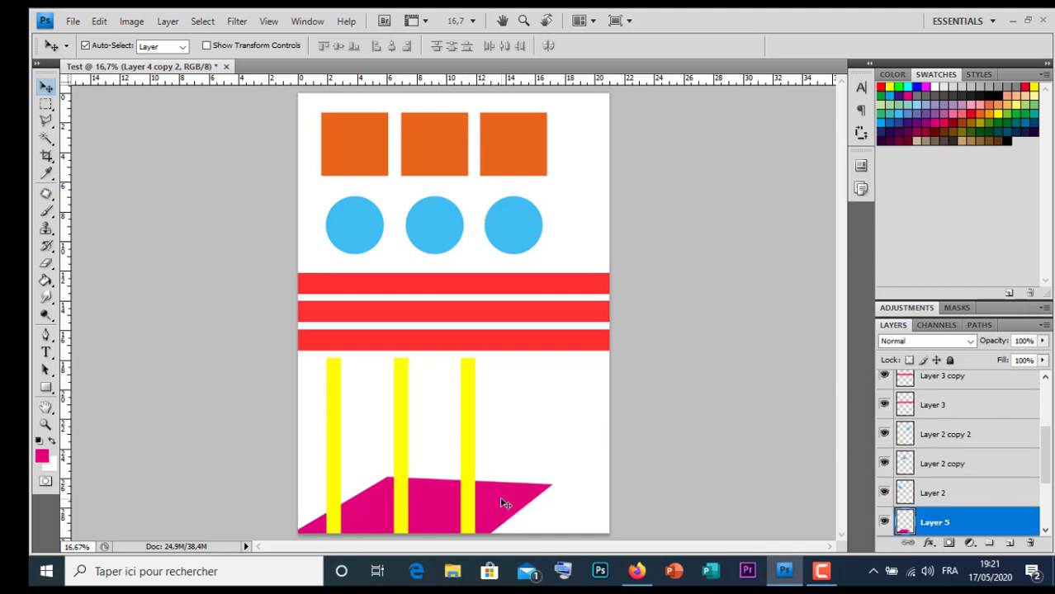
Start a Magnetic Lasso outline along the tops of the right two orange squares
left_click(48, 123)
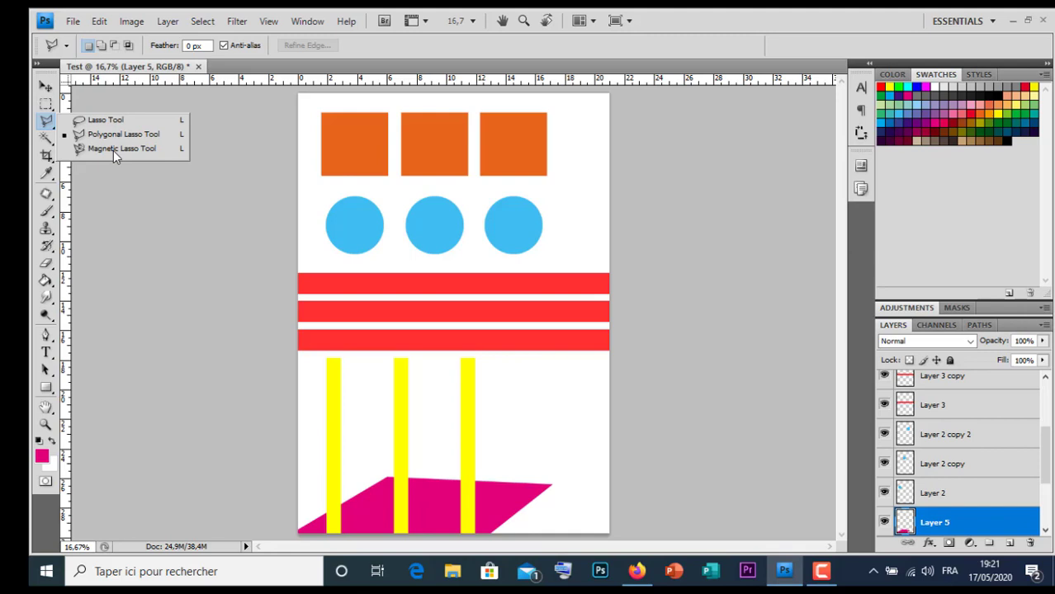
left_click(115, 148)
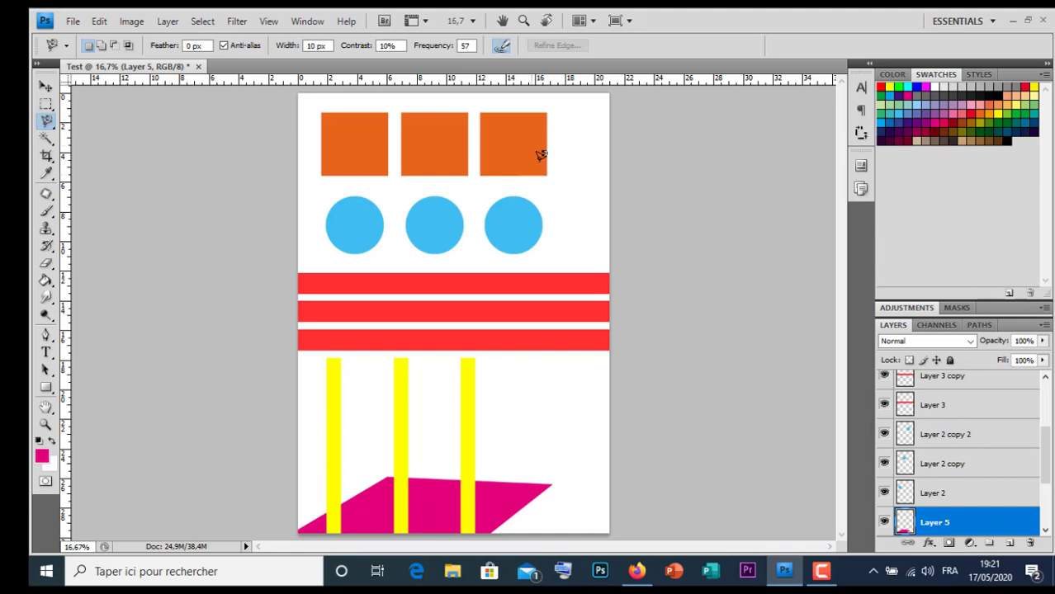
left_click(545, 175)
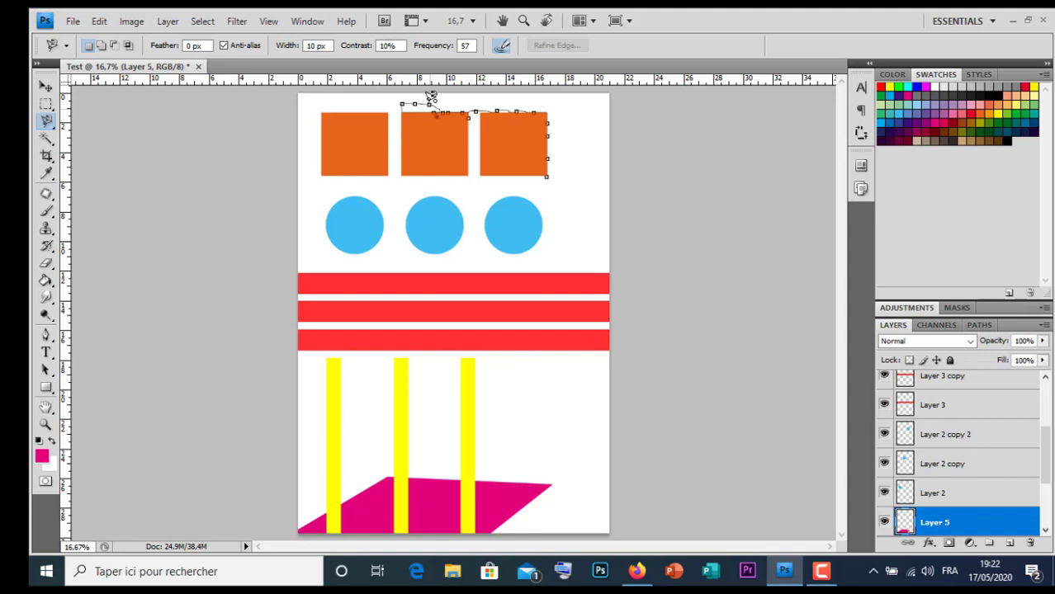
Cancel the partial outline, enclose the third orange square with the Magnetic Lasso, and add Layer 6
left_click(405, 98)
key("Escape")
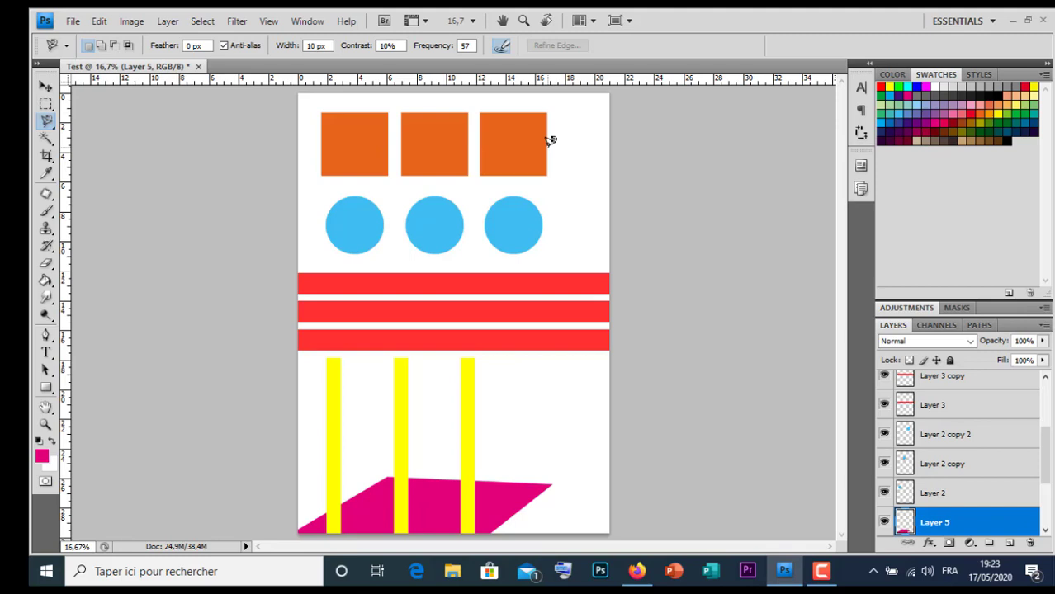
left_click(548, 140)
double_click(550, 142)
left_click(1009, 542)
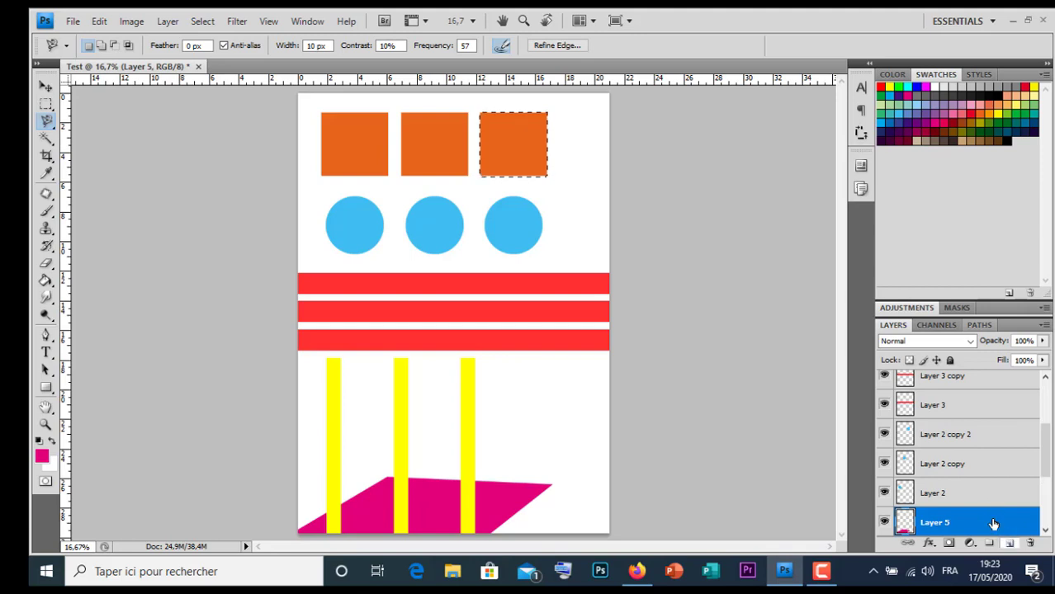
left_click(46, 281)
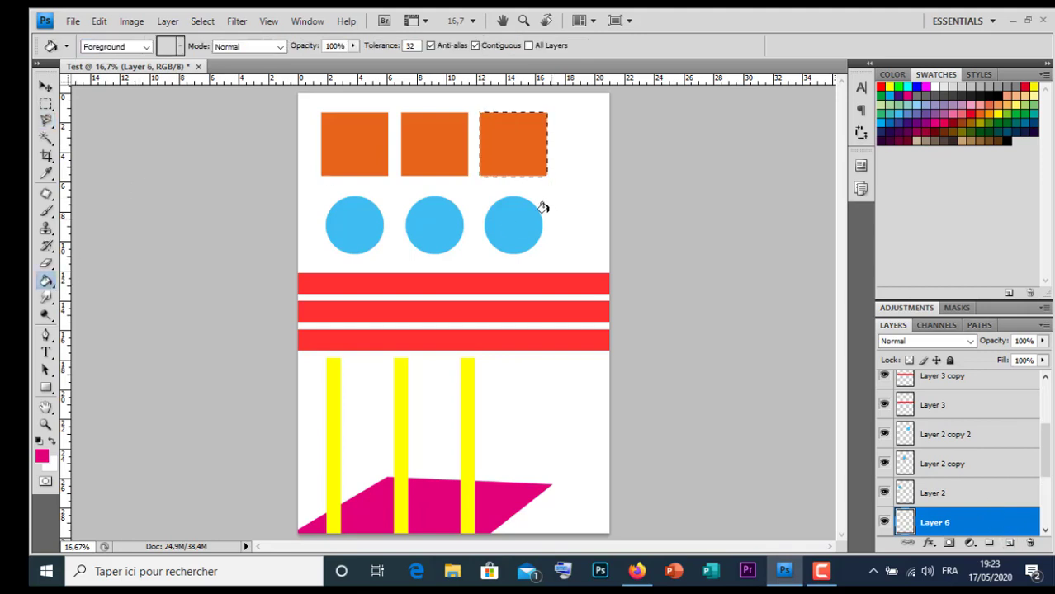
Fill the selection magenta on Layer 6, deselect, and offset the square to partly overlap the third orange square
left_click(497, 156)
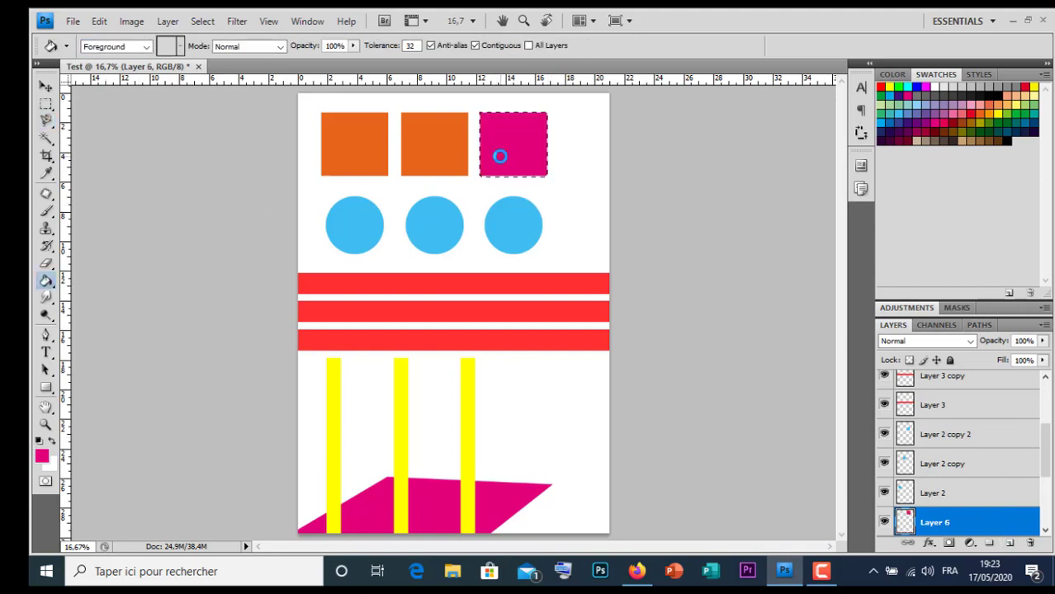
left_click(202, 21)
left_click(217, 53)
left_click(47, 86)
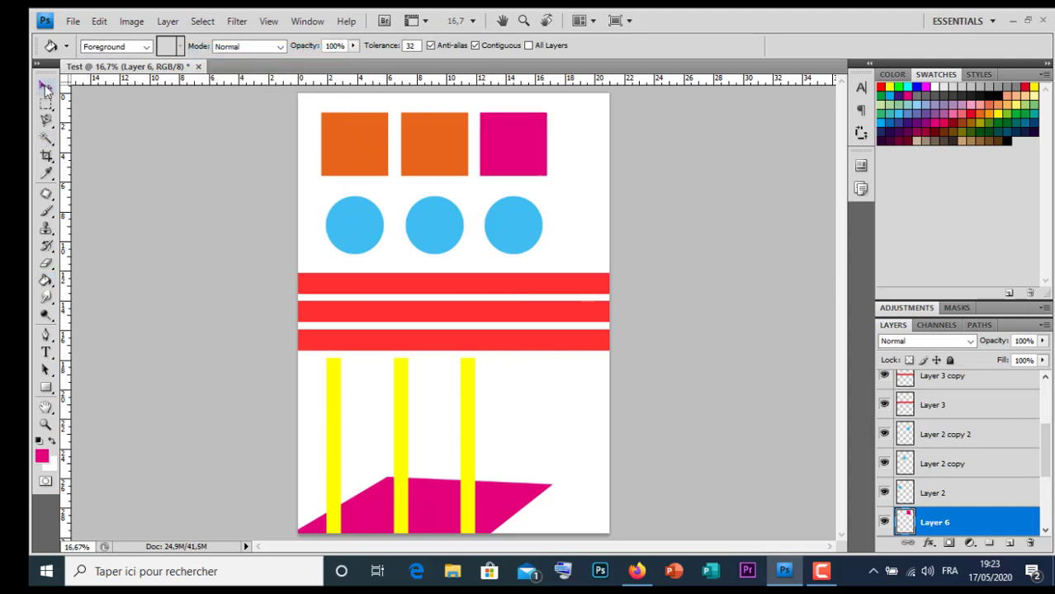
mouse_move(537, 168)
left_mouse_down()
mouse_move(576, 238)
mouse_move(559, 164)
left_mouse_up()
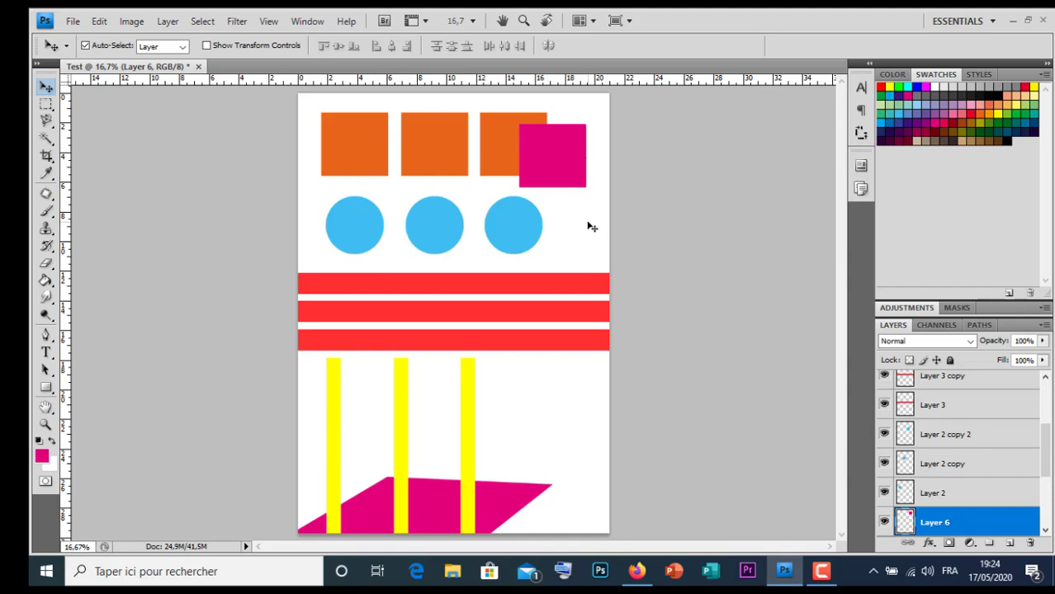
left_click(50, 144)
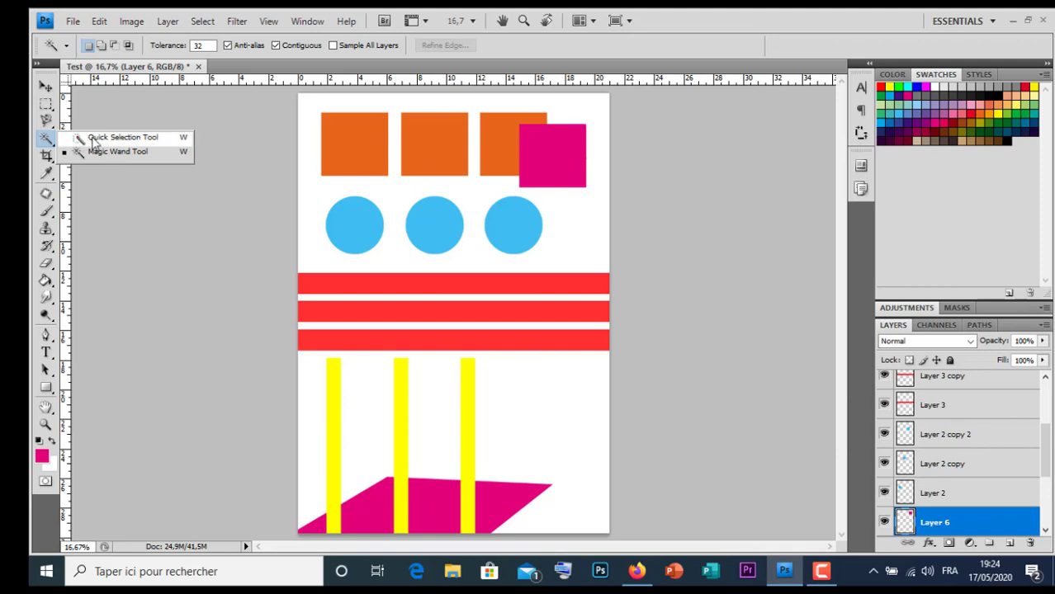
Try a Quick Selection on the first orange square and clear it with Ctrl+D
left_click(93, 138)
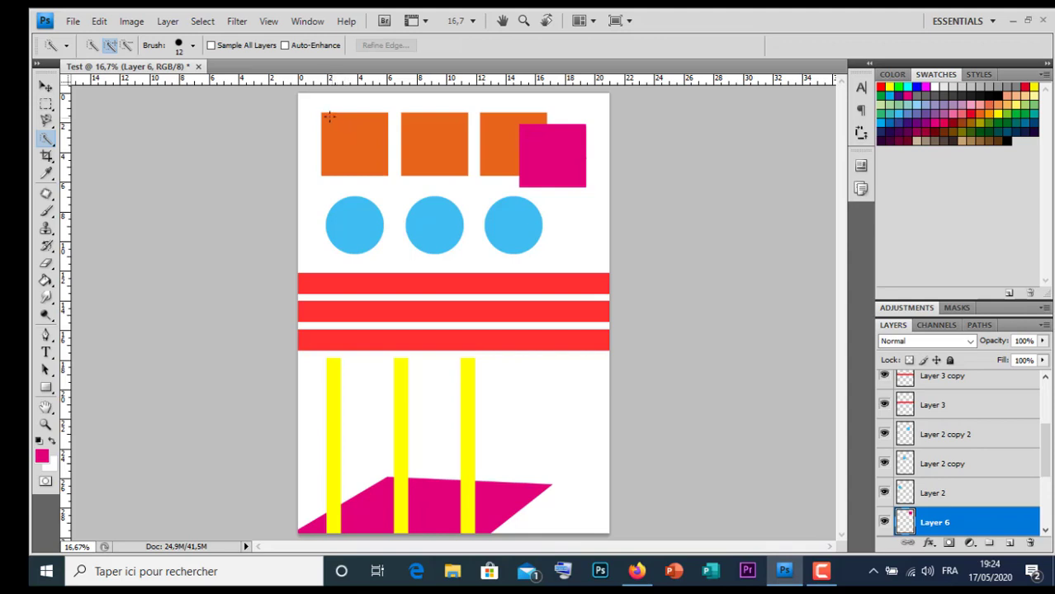
left_click_drag(356, 132, 361, 128)
left_click_drag(362, 128, 354, 134)
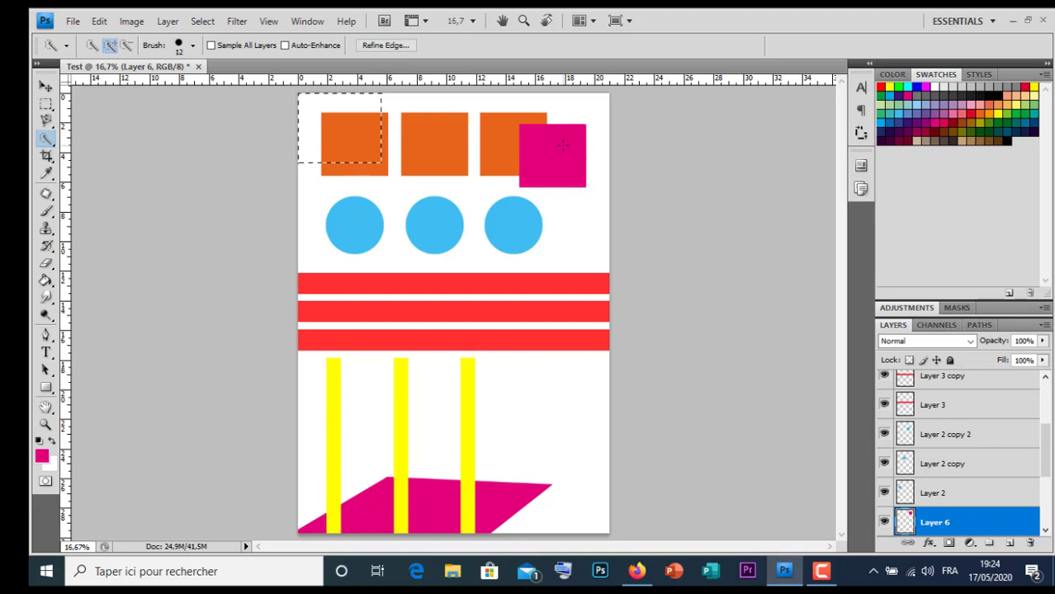
key("ctrl+d")
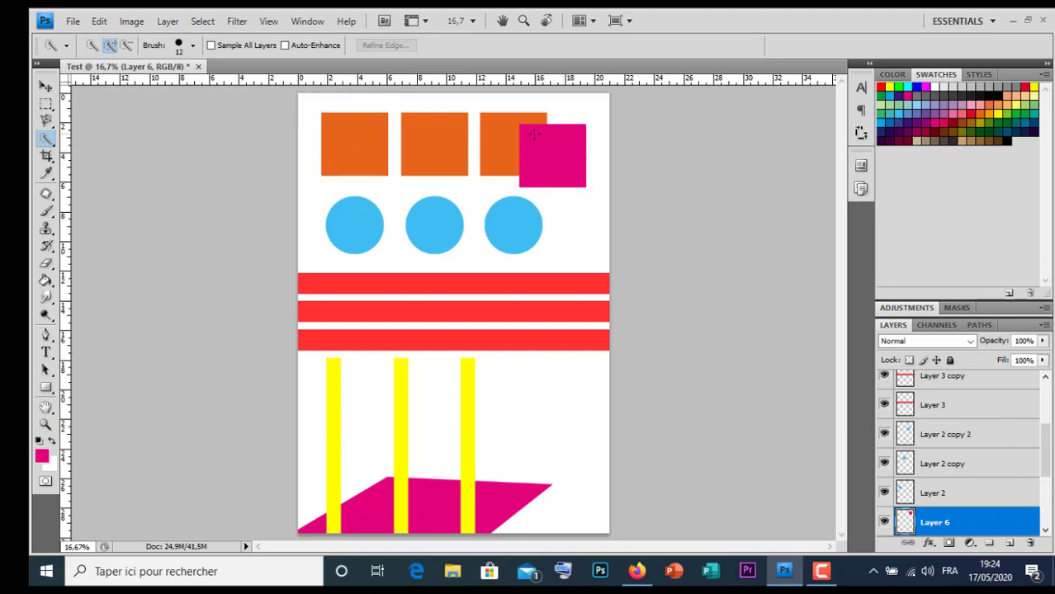
Try Quick Selections on the magenta and first orange squares, clearing each with Ctrl+D
left_click_drag(534, 134, 553, 157)
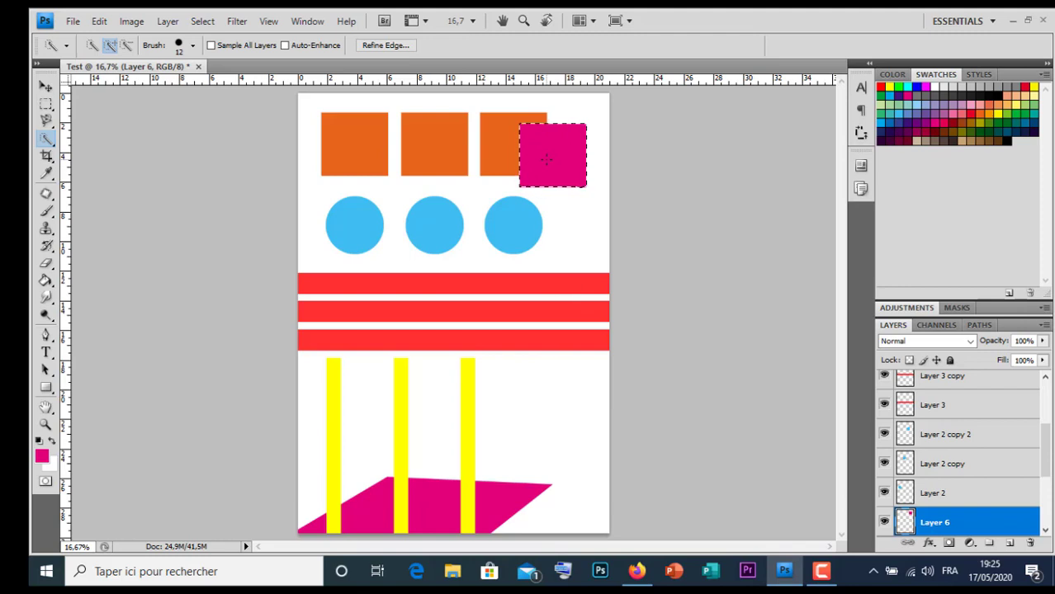
key("ctrl+d")
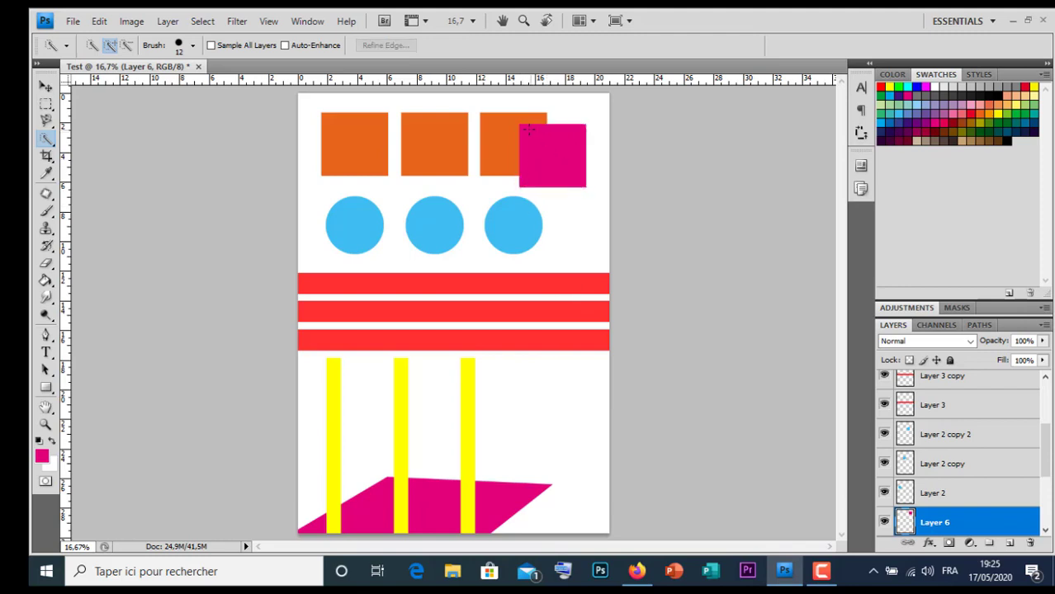
left_click(557, 157)
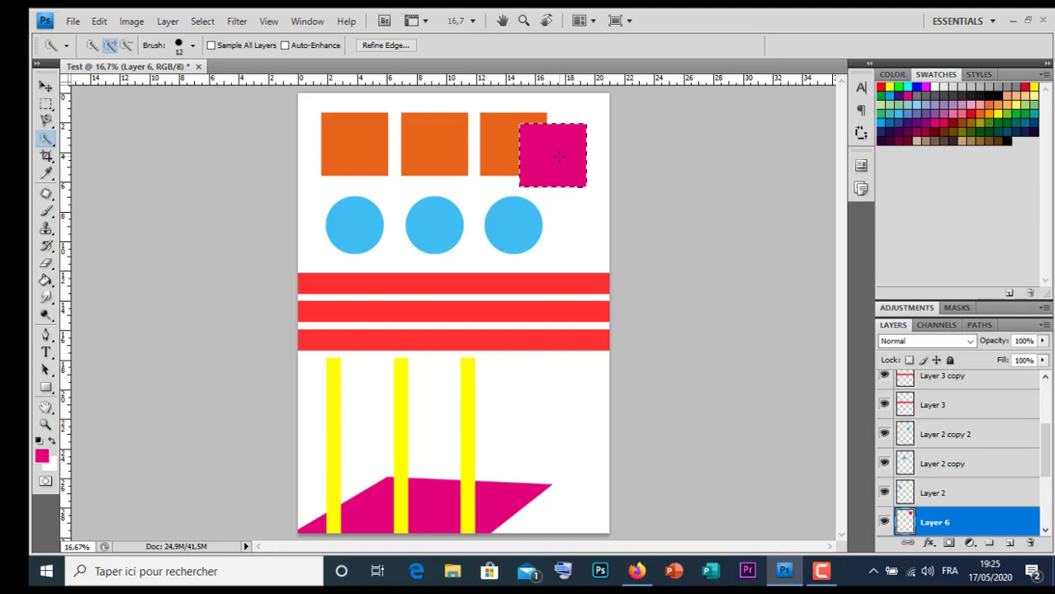
key("ctrl+d")
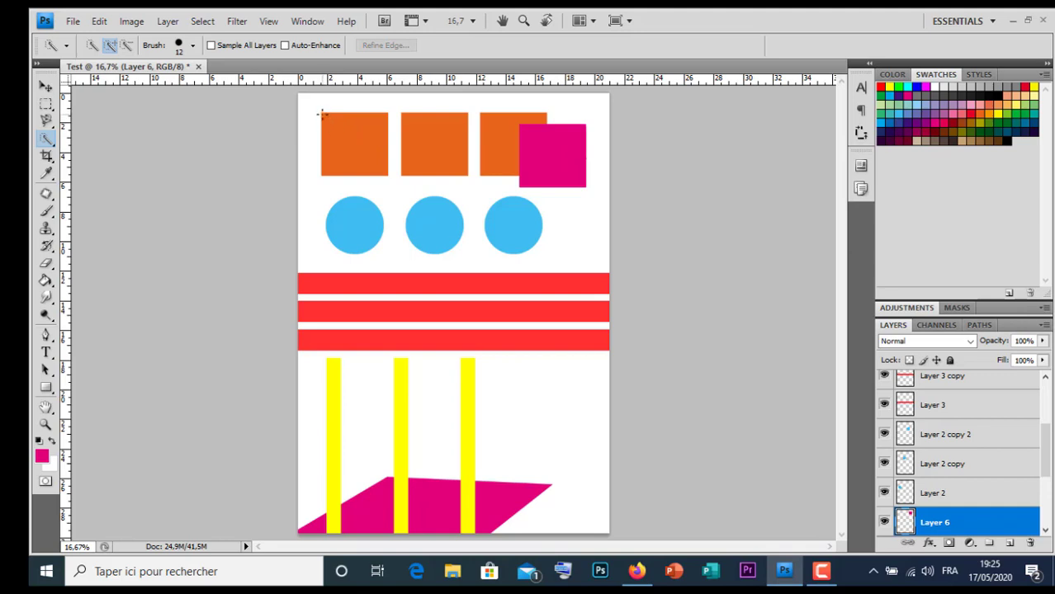
mouse_move(322, 114)
left_mouse_down()
mouse_move(386, 180)
mouse_move(375, 148)
left_mouse_up()
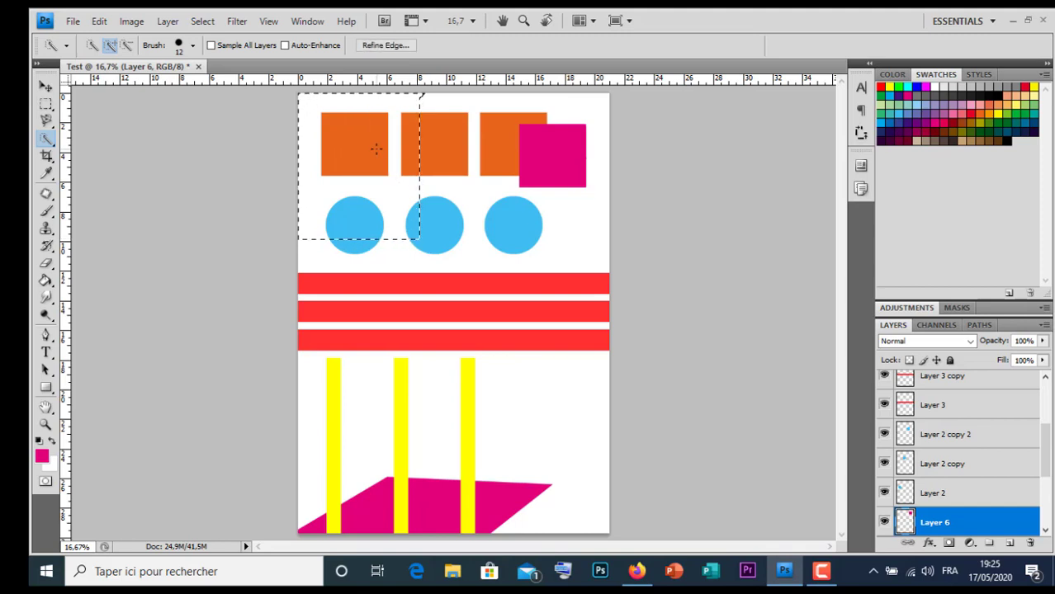
key("ctrl+d")
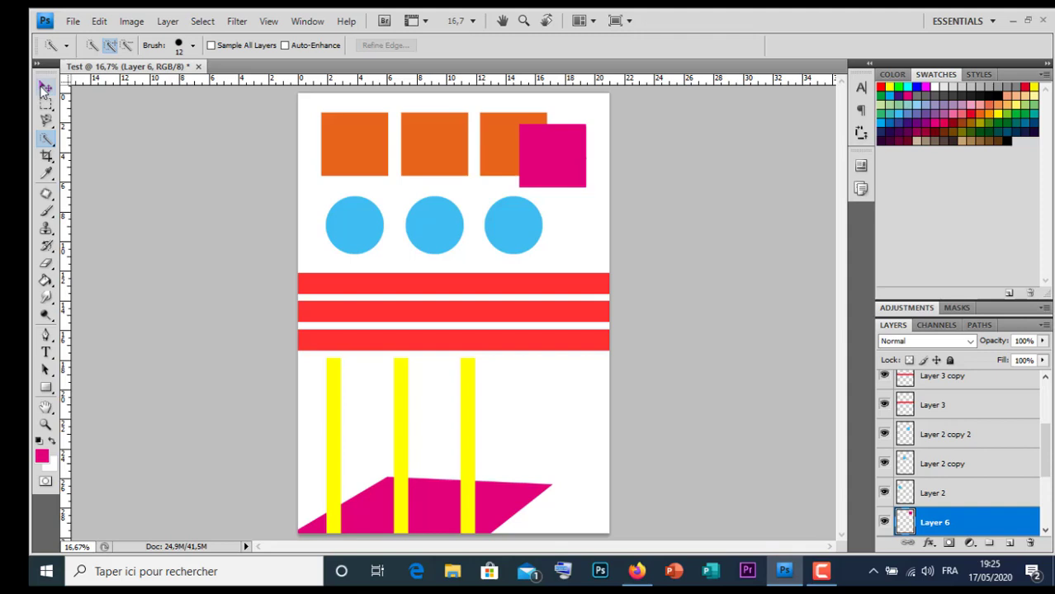
left_click(46, 88)
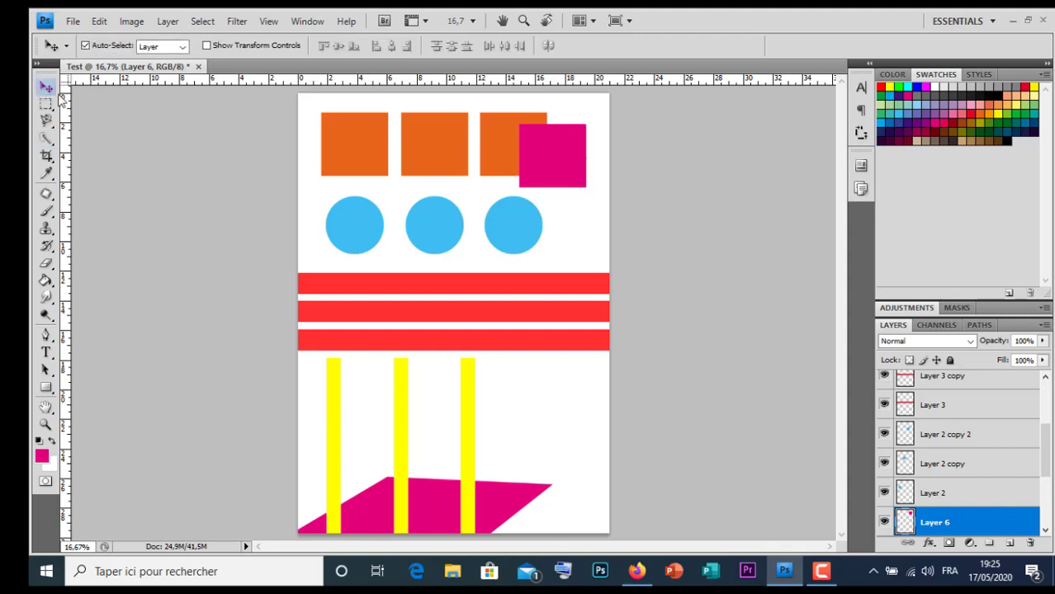
Make Layer 1 active and select the first orange square with the Magic Wand
left_click(356, 149)
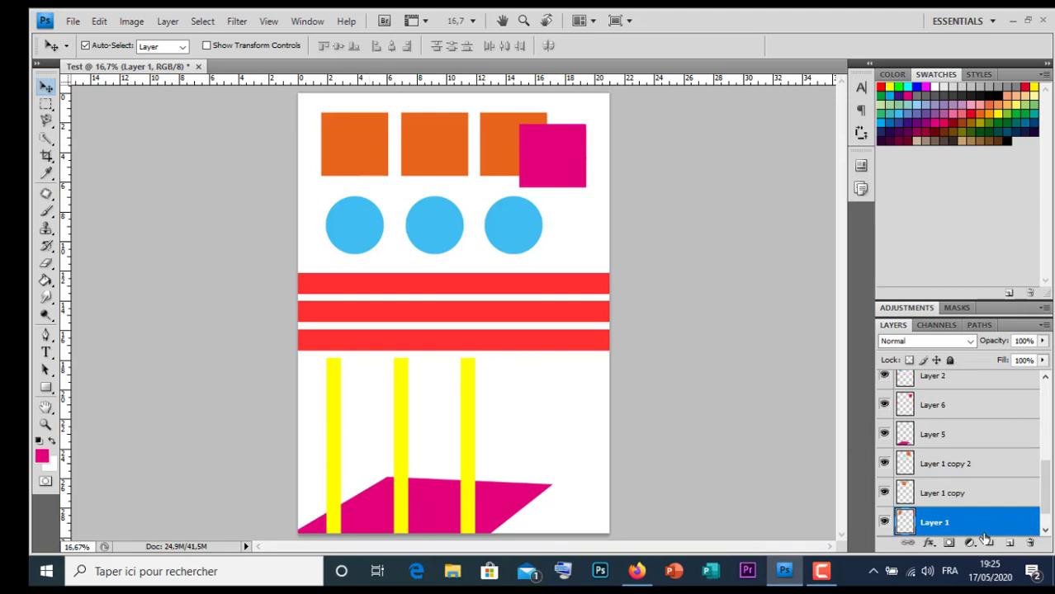
left_click(46, 139)
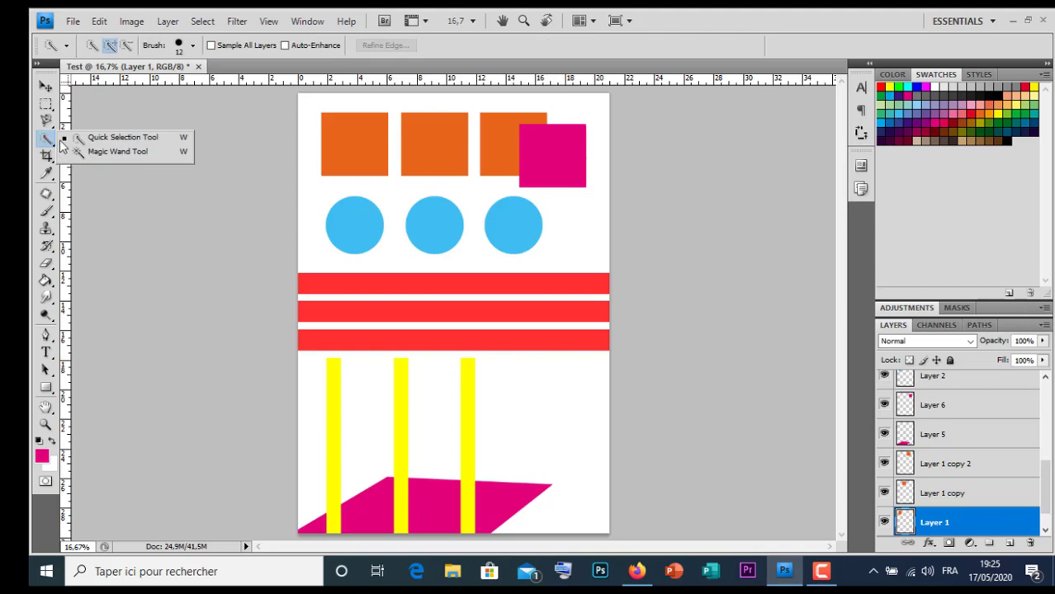
left_click(337, 134)
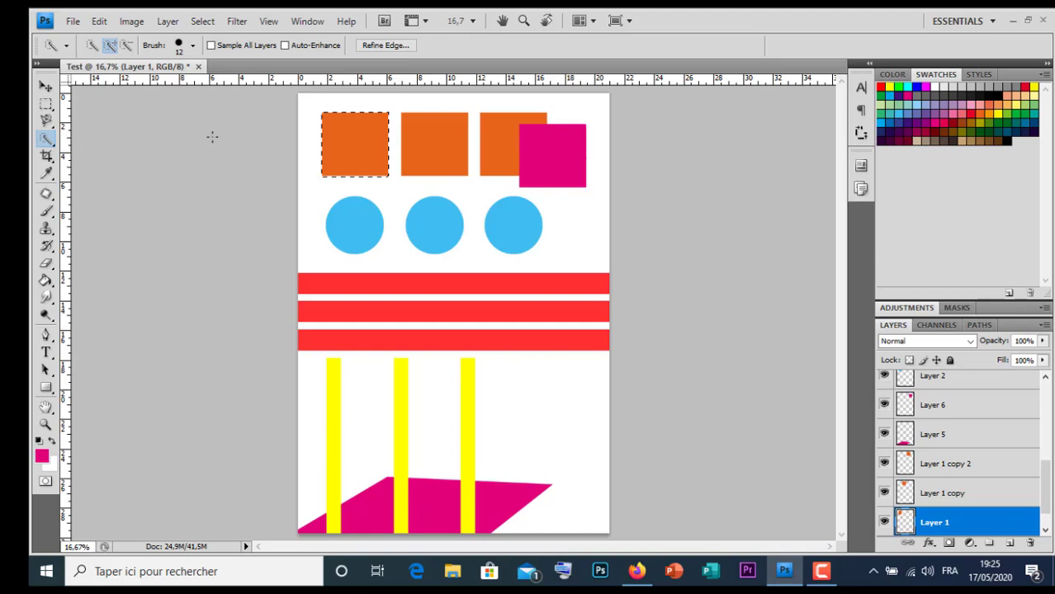
right_click(48, 139)
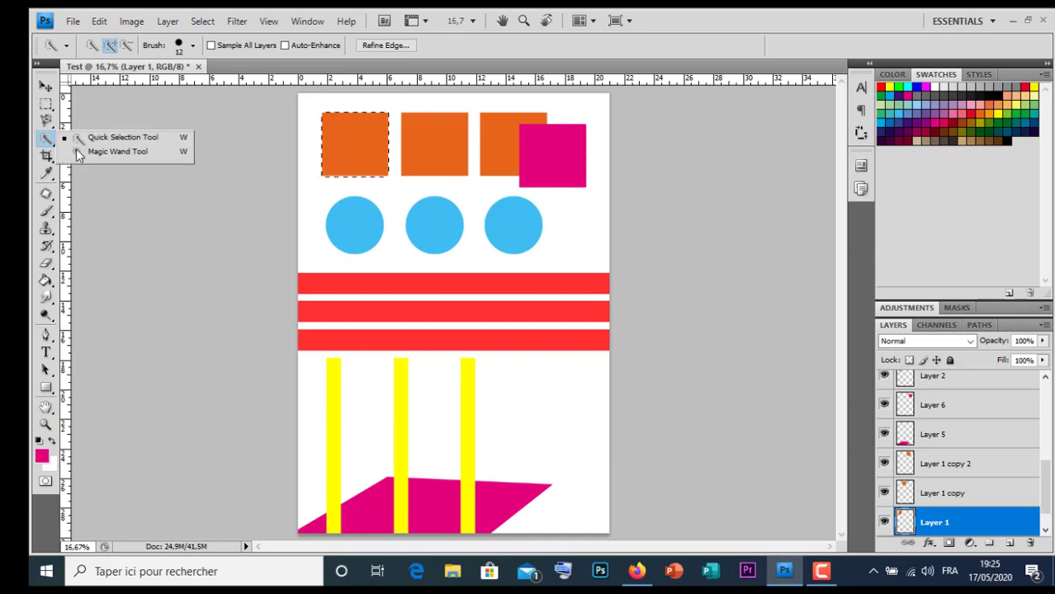
left_click(89, 151)
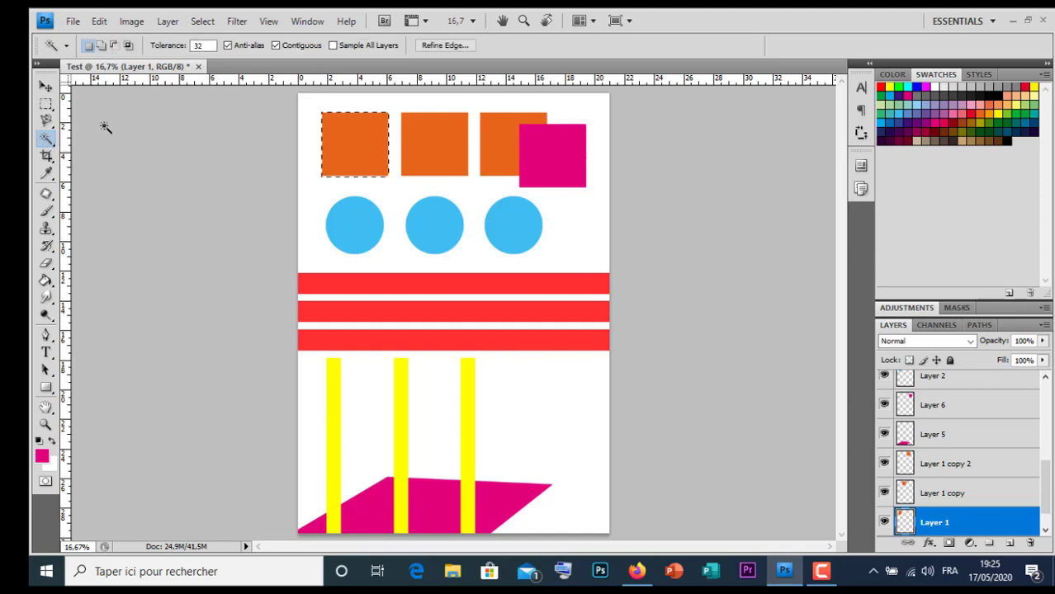
left_click(202, 22)
left_click(219, 52)
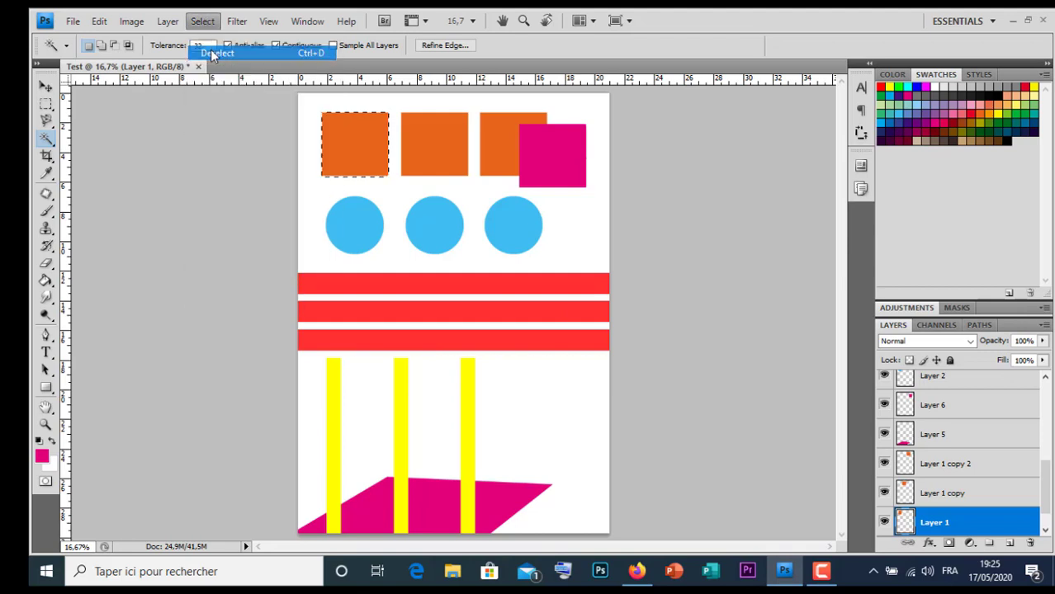
left_click(357, 147)
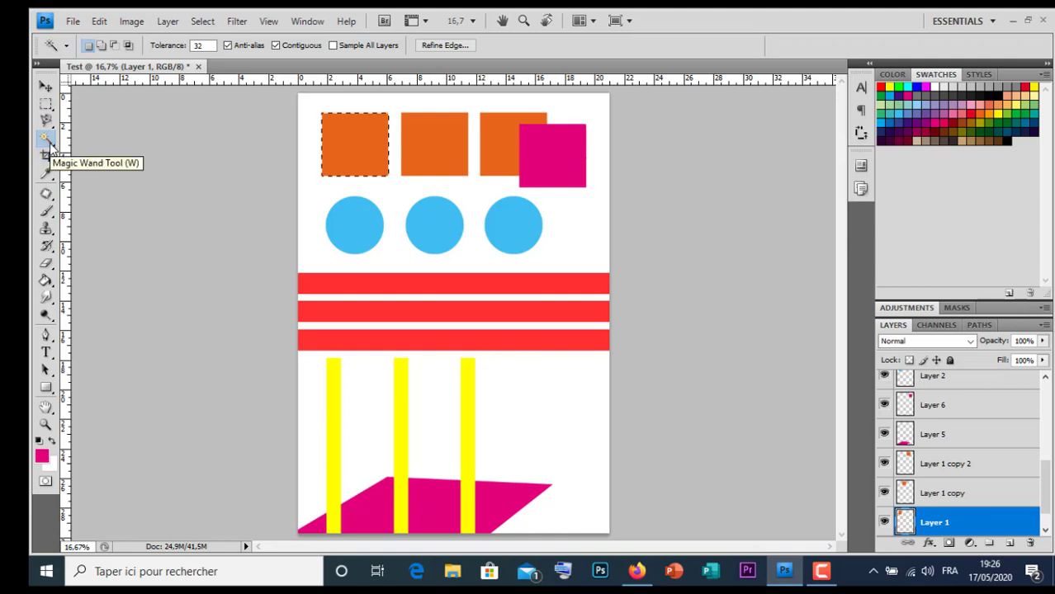
Deselect the first orange square and switch back to the Move tool
left_click(202, 20)
left_click(214, 52)
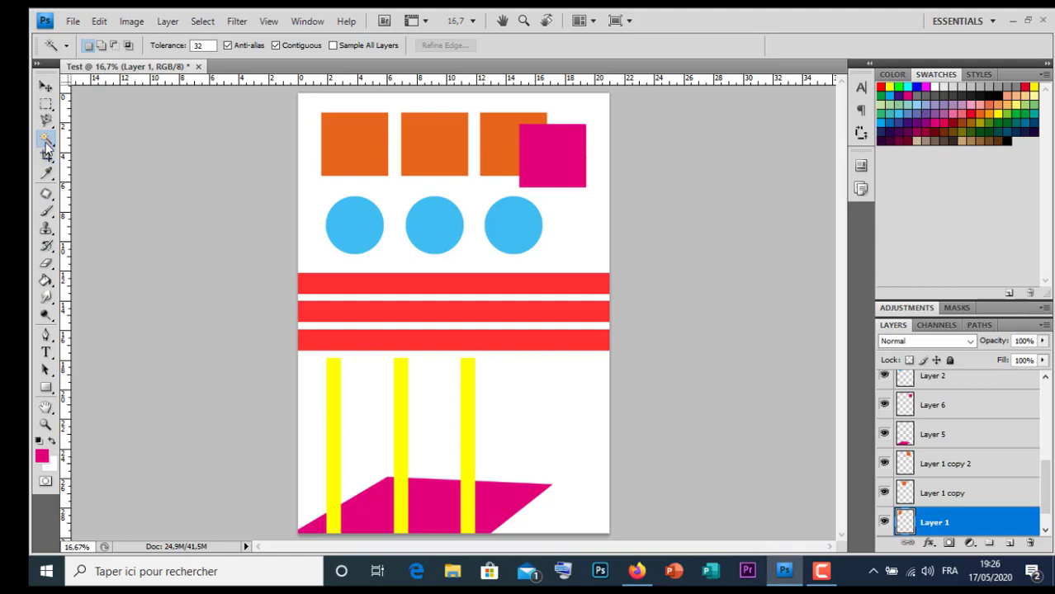
left_click(47, 88)
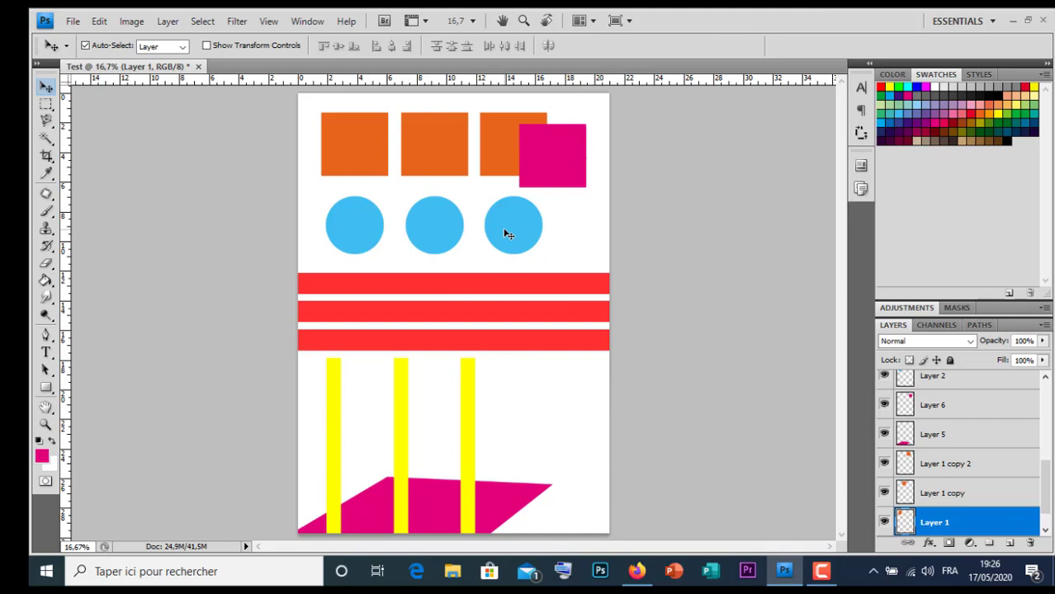
left_click(821, 571)
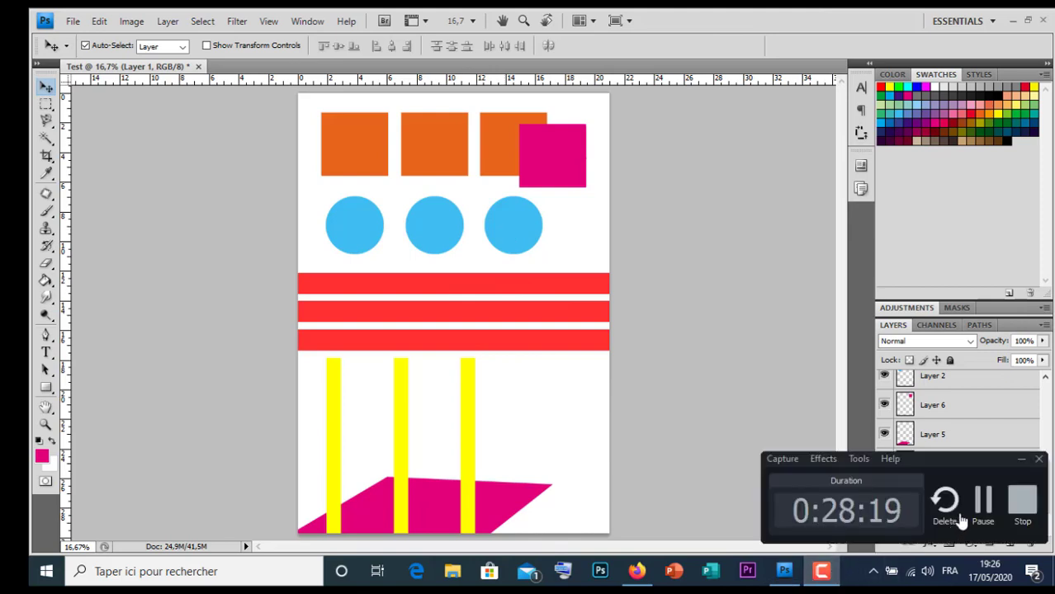